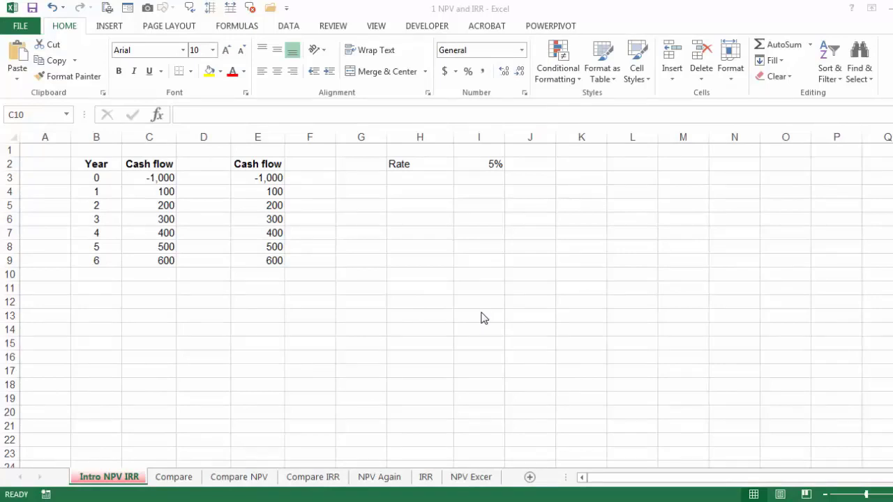
Step: Create the name Rate for cell I2 from the label in the left column of H2:I2
{"action": "left_click", "coordinate": [480, 162]}
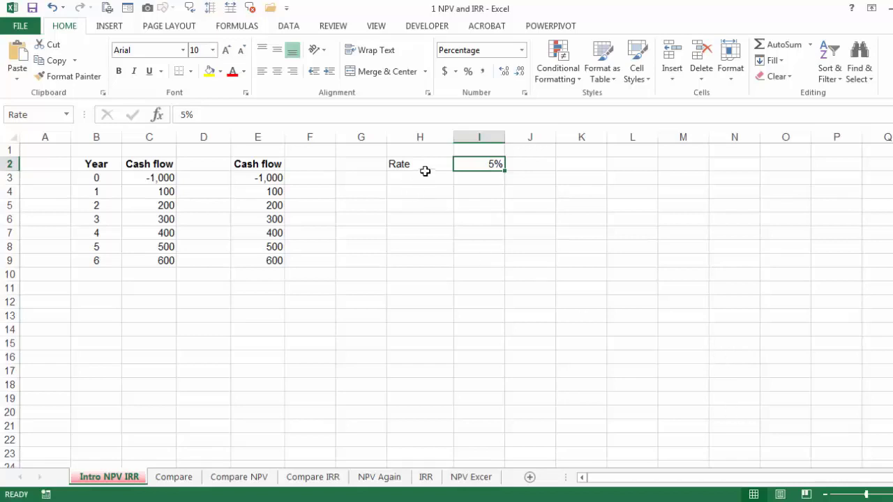
{"action": "left_click_drag", "start_coordinate": [427, 164], "coordinate": [468, 163]}
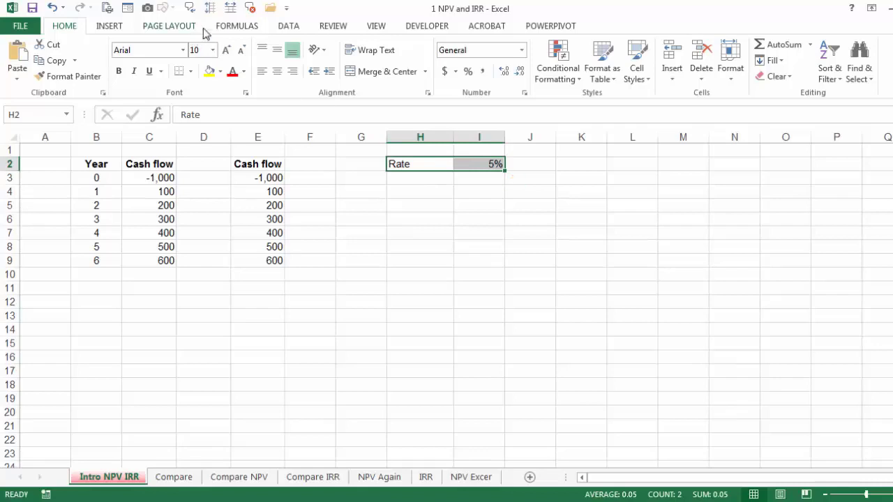
{"action": "left_click", "coordinate": [221, 27]}
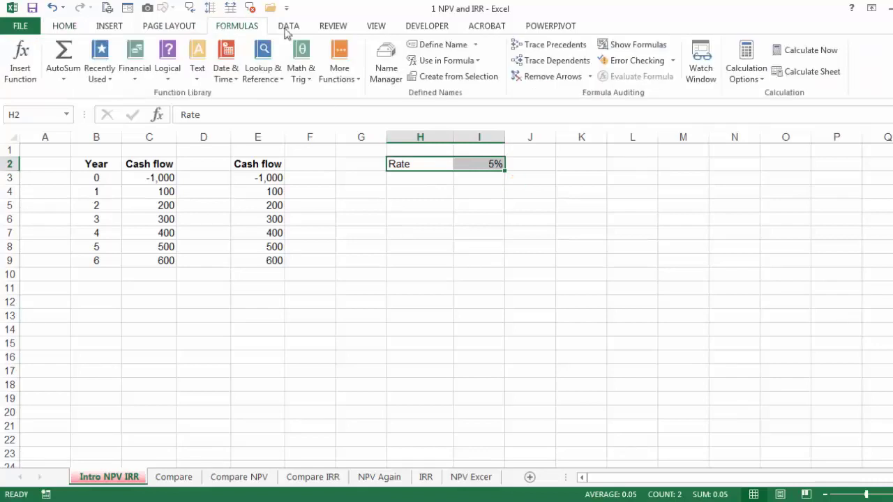
{"action": "left_click", "coordinate": [464, 78]}
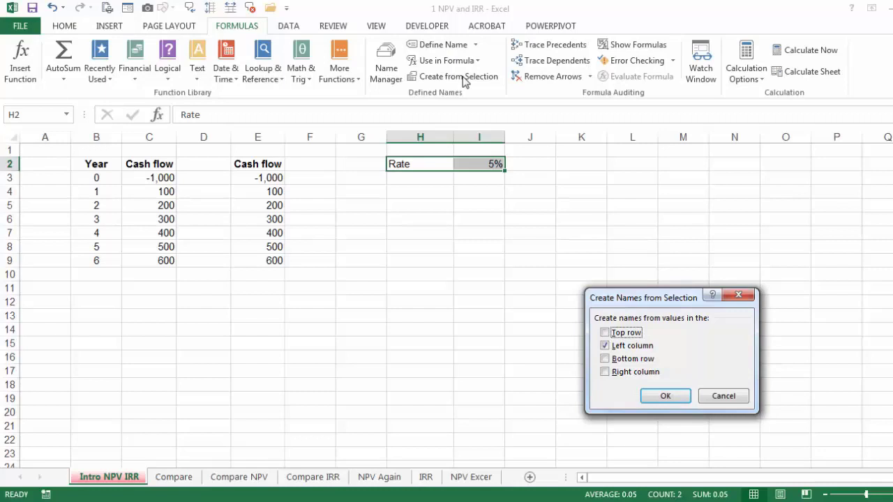
{"action": "left_click", "coordinate": [676, 397]}
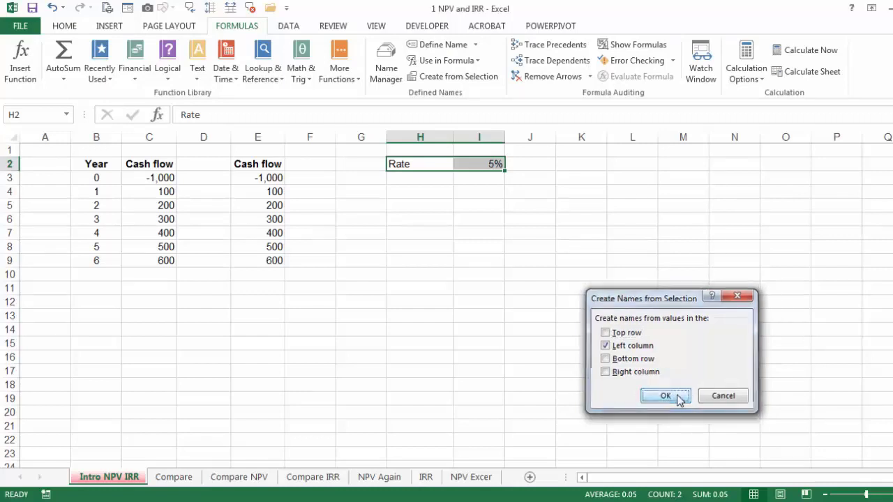
{"action": "left_click", "coordinate": [487, 164]}
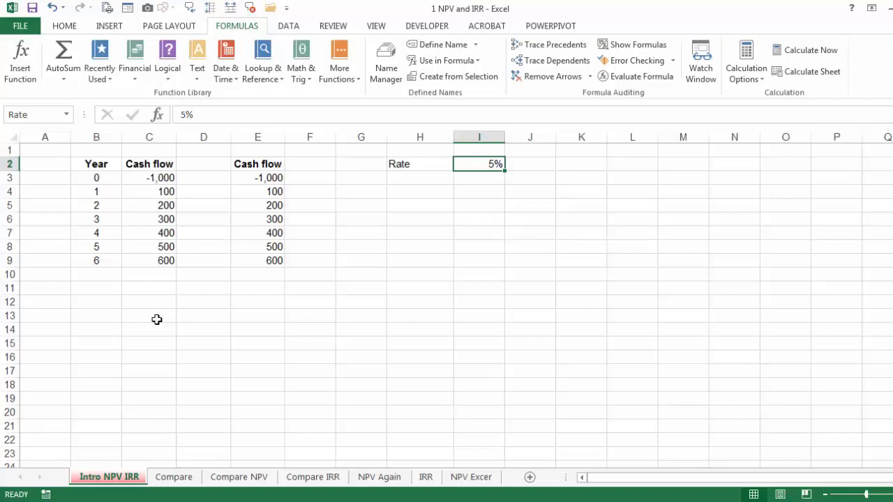
Step: Enter the present value formula =C3/(1+Rate)^B3 in cell D3 for the year 0 cash flow
{"action": "left_click", "coordinate": [212, 178]}
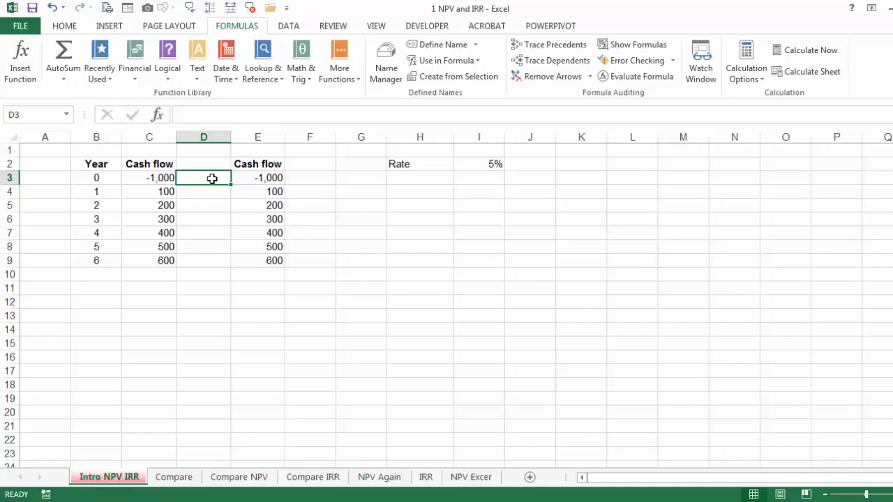
{"action": "type", "text": "="}
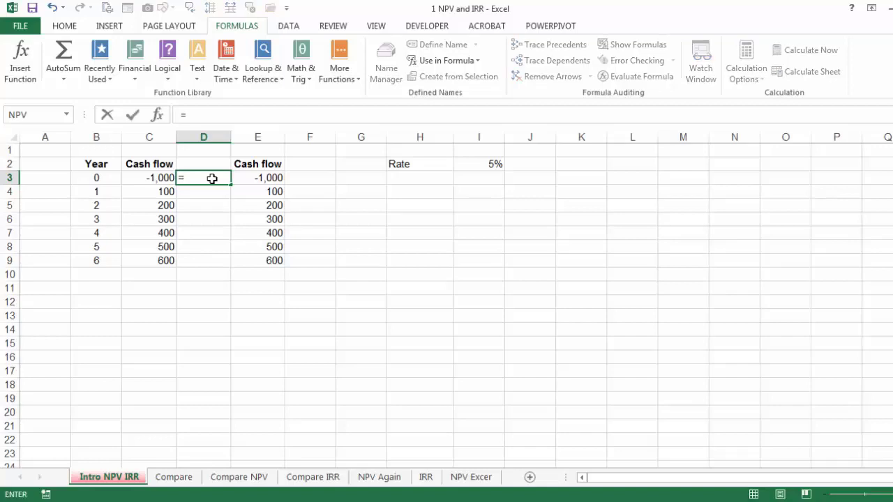
{"action": "left_click", "coordinate": [130, 175]}
{"action": "type", "text": "/"}
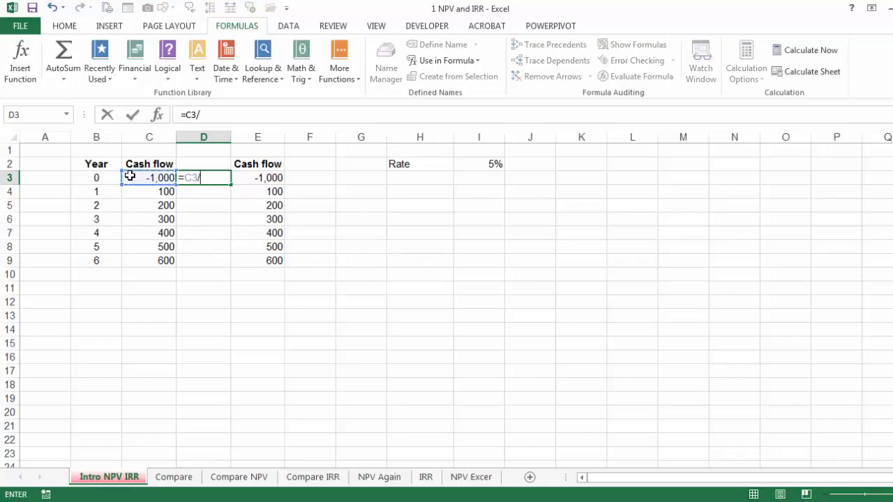
{"action": "type", "text": "(1+"}
{"action": "left_click", "coordinate": [477, 168]}
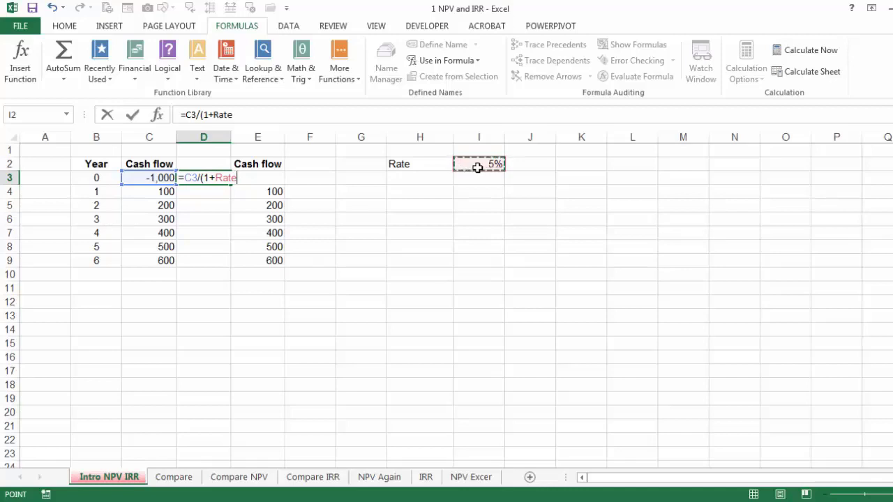
{"action": "type", "text": ")^"}
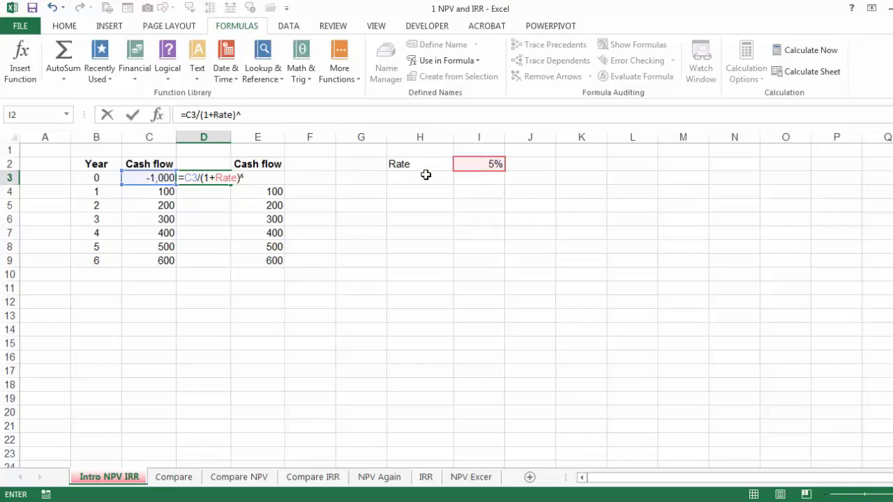
{"action": "left_click", "coordinate": [101, 178]}
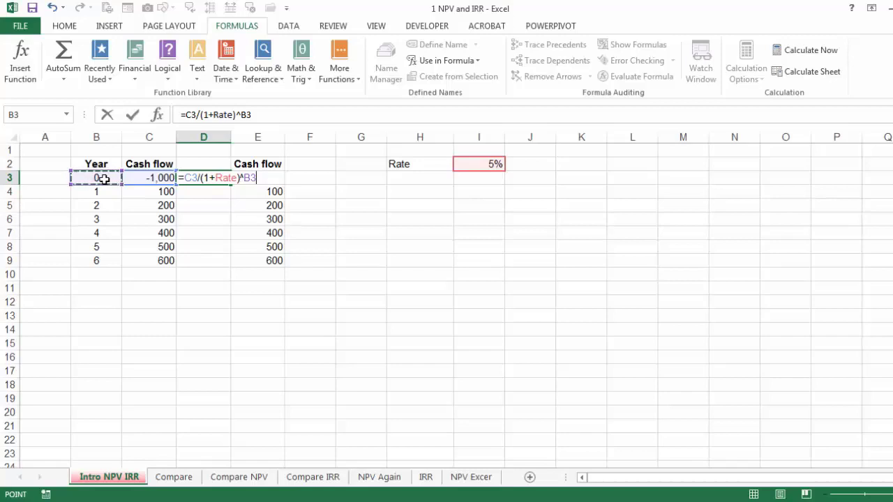
{"action": "key", "text": "ctrl+Return"}
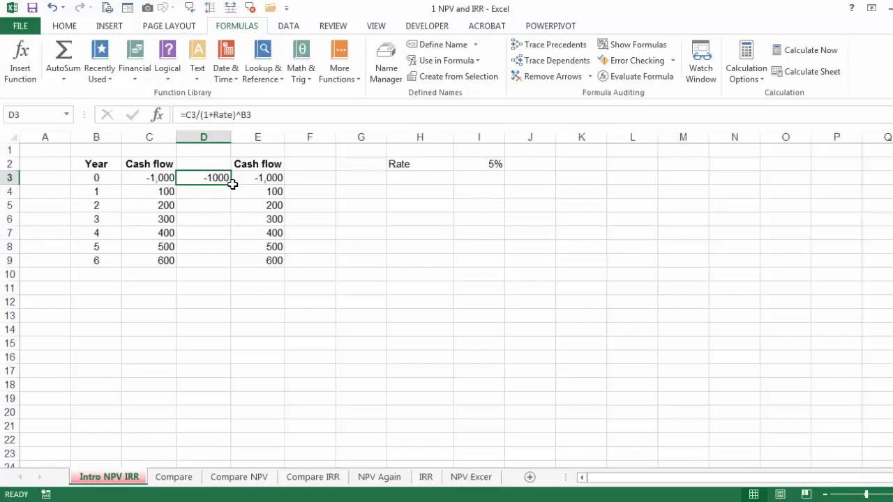
Step: Fill the D3 present value formula down to D9 and total D3:D9 in D10 with AutoSum
{"action": "left_click_drag", "start_coordinate": [232, 184], "coordinate": [232, 210]}
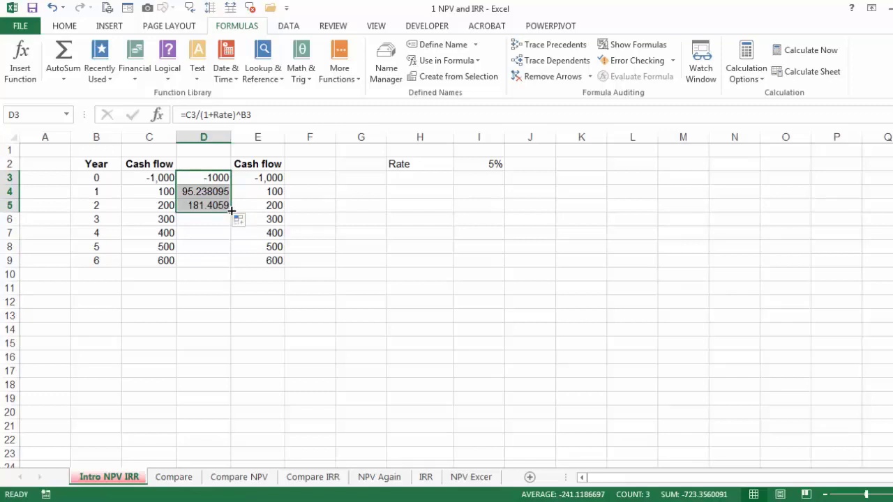
{"action": "double_click", "coordinate": [232, 211]}
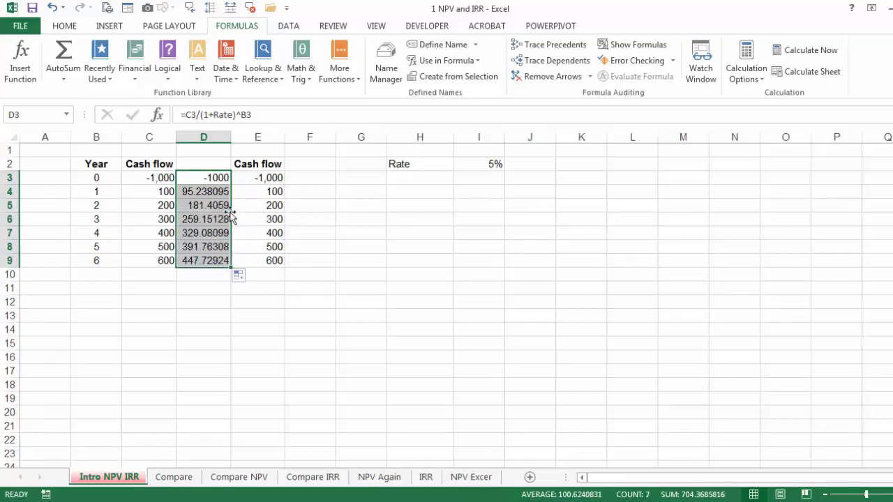
{"action": "left_click", "coordinate": [209, 272]}
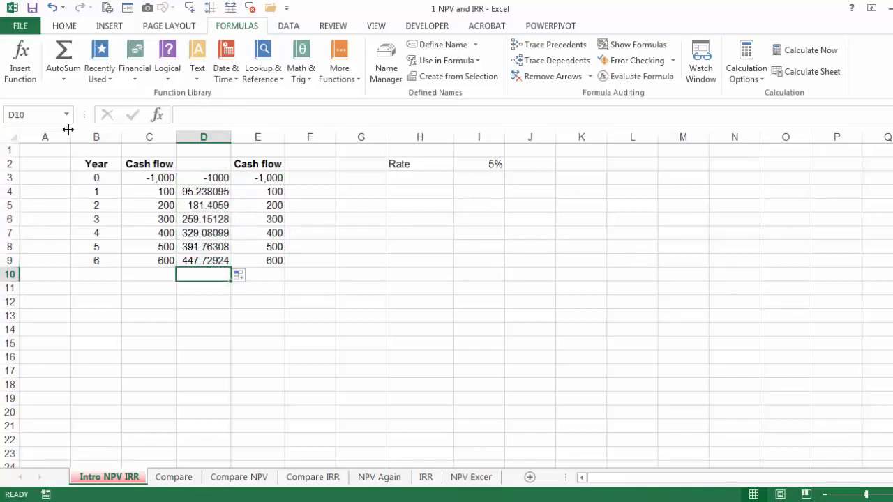
{"action": "left_click", "coordinate": [65, 29]}
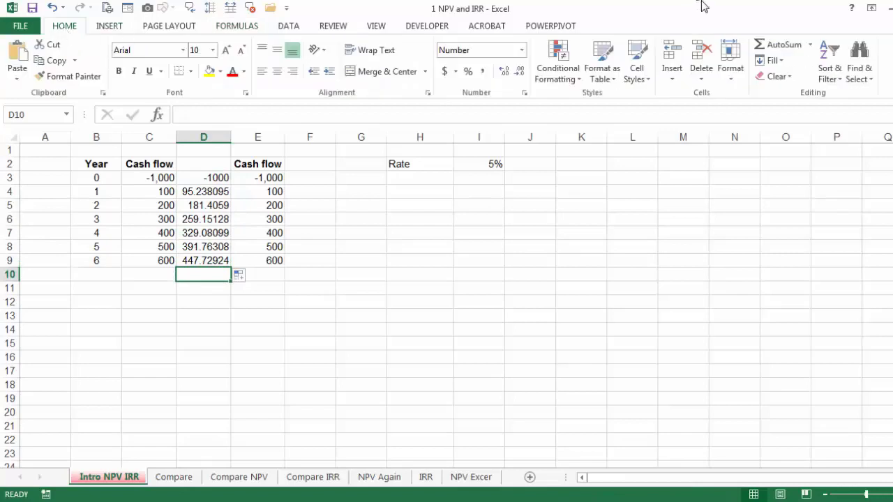
{"action": "left_click", "coordinate": [783, 45]}
{"action": "left_click", "coordinate": [786, 46]}
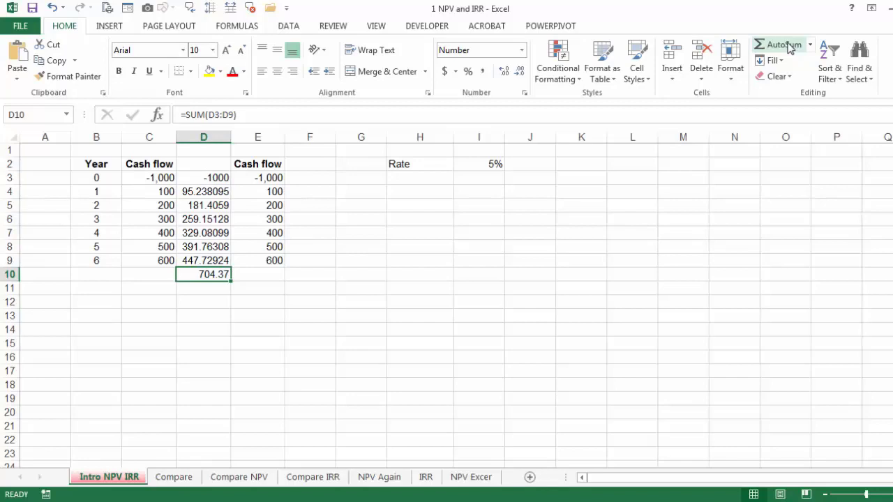
Step: Display the worksheet's formulas to review the discounting calculations, and switch back to showing values
{"action": "key", "text": "ctrl+grave"}
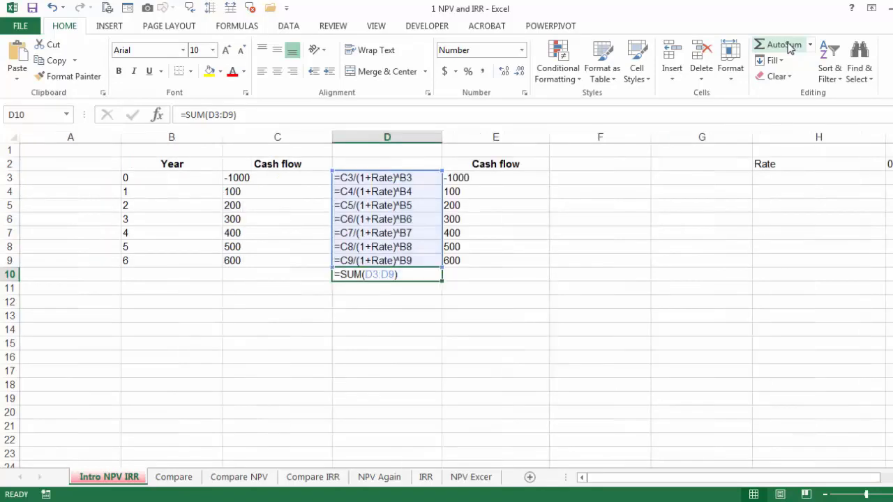
{"action": "left_click", "coordinate": [236, 28]}
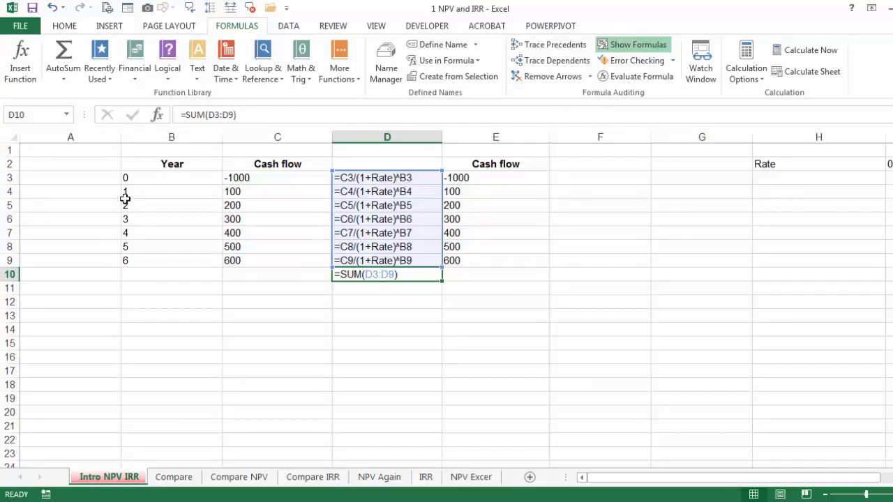
{"action": "key", "text": "ctrl+grave"}
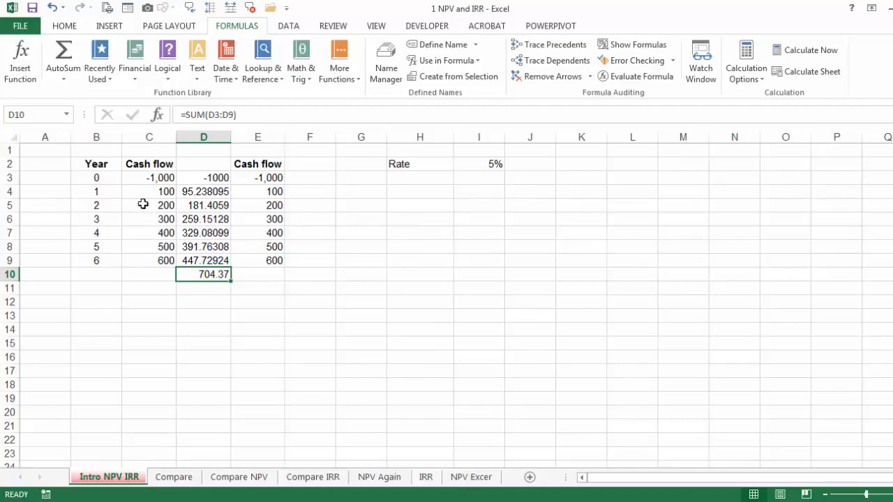
Step: Insert the NPV function from the Financial category into cell E11
{"action": "left_click", "coordinate": [272, 290]}
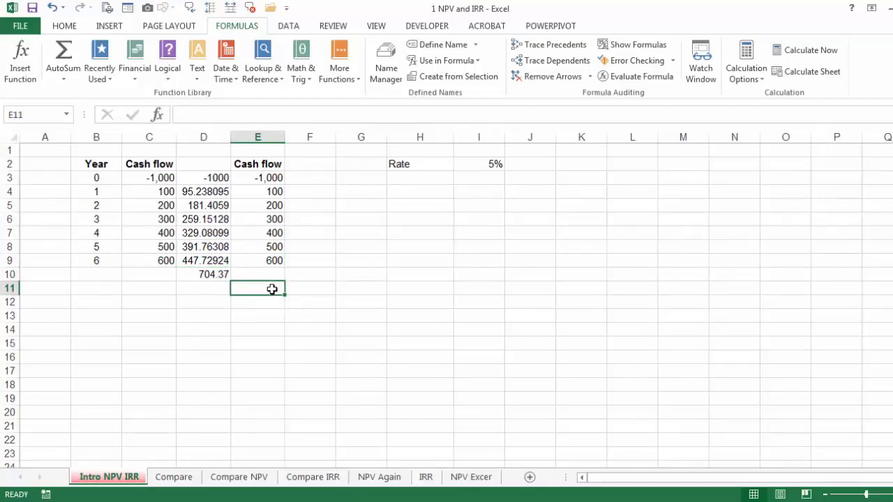
{"action": "left_click", "coordinate": [157, 115]}
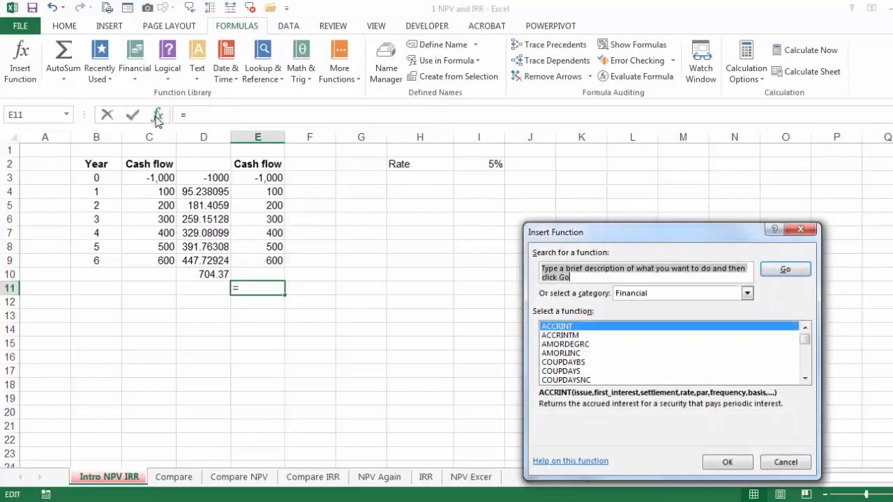
{"action": "left_click", "coordinate": [747, 294]}
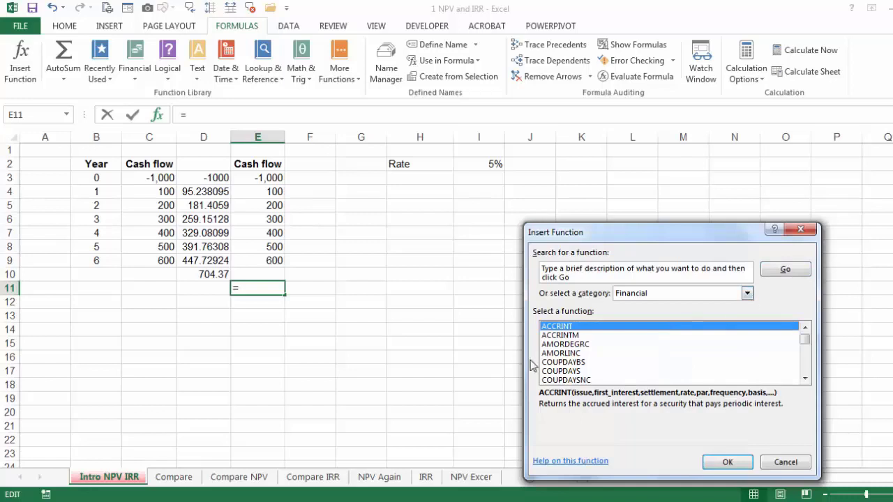
{"action": "left_click", "coordinate": [551, 355]}
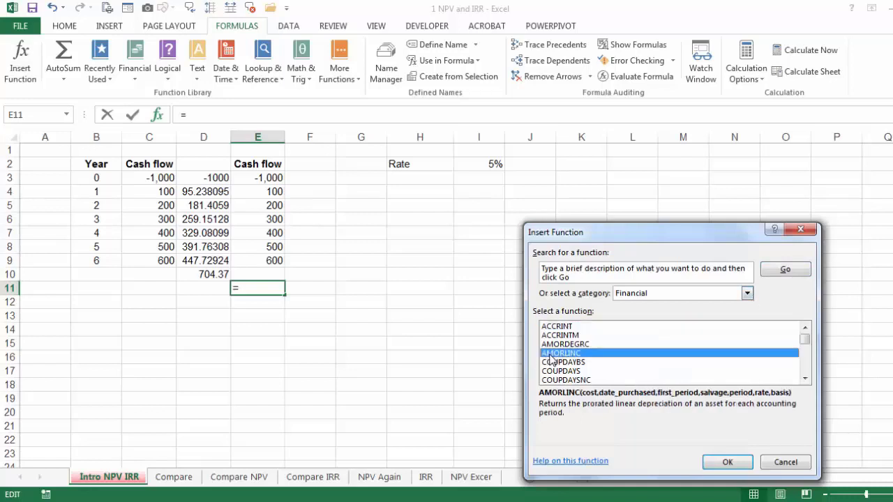
{"action": "key", "text": "n"}
{"action": "key", "text": "Down"}
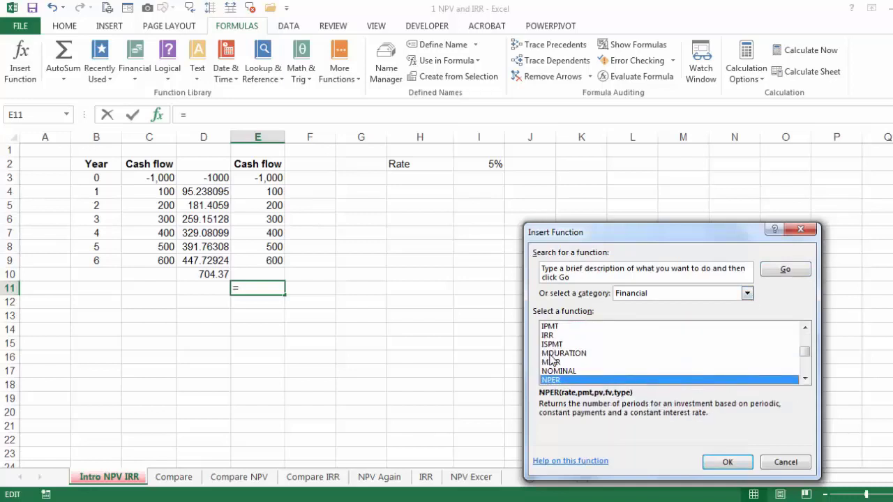
{"action": "key", "text": "Down"}
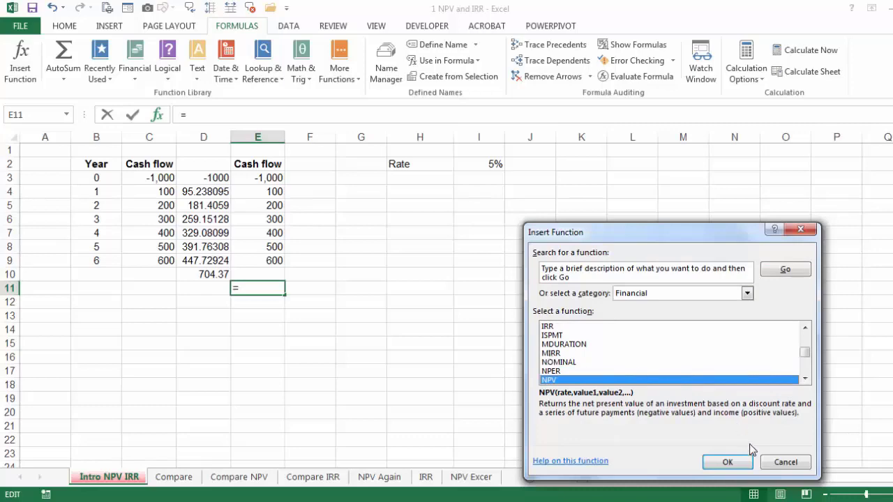
{"action": "left_click", "coordinate": [729, 462]}
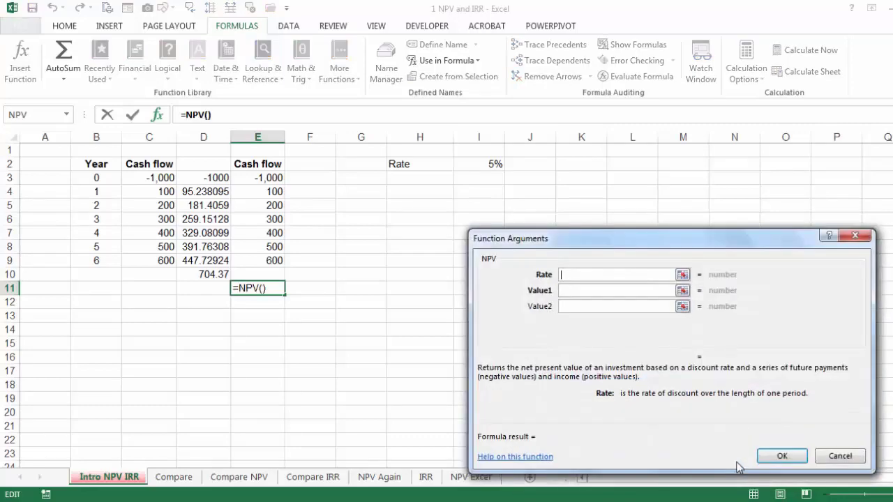
Step: Complete the NPV function in E11 with Rate as the discount rate and E4:E9 as the cash flow values
{"action": "left_click", "coordinate": [493, 165]}
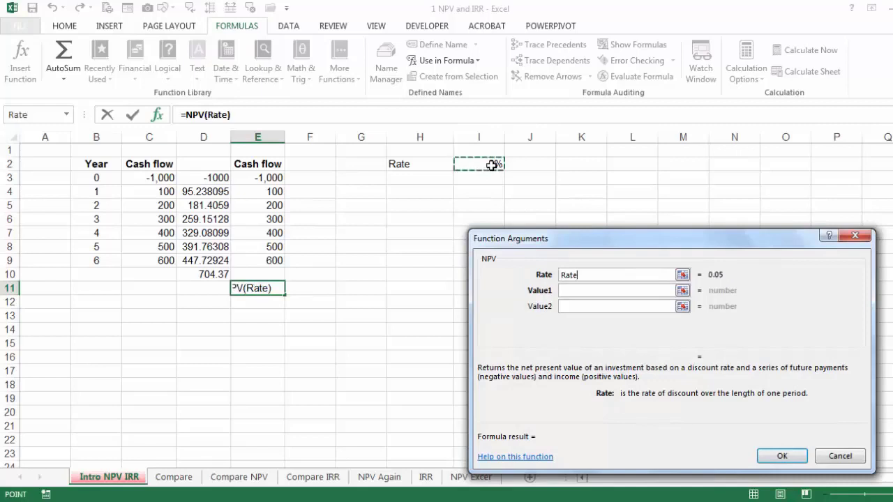
{"action": "left_click", "coordinate": [592, 290]}
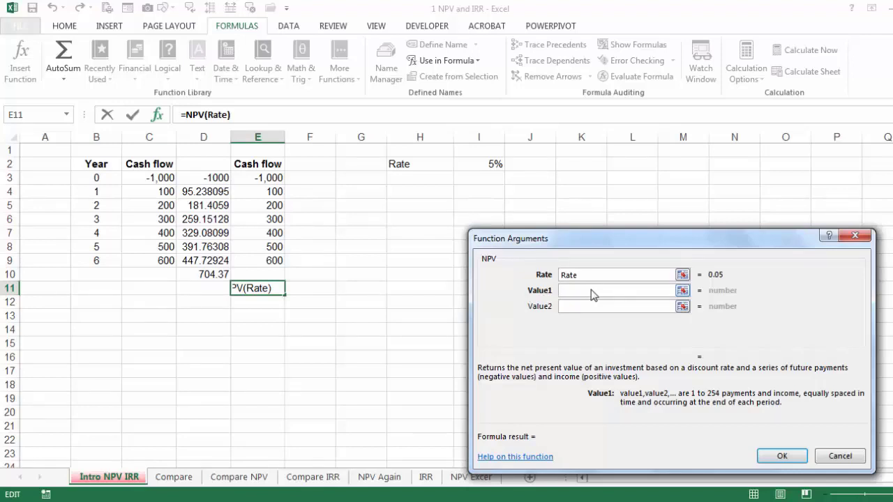
{"action": "left_click", "coordinate": [267, 192]}
{"action": "left_click_drag", "start_coordinate": [268, 193], "coordinate": [266, 256]}
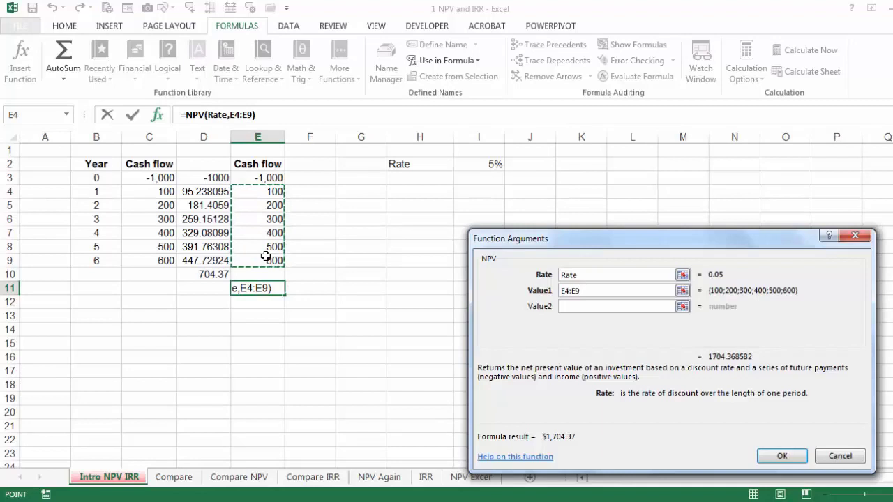
{"action": "left_click", "coordinate": [781, 454]}
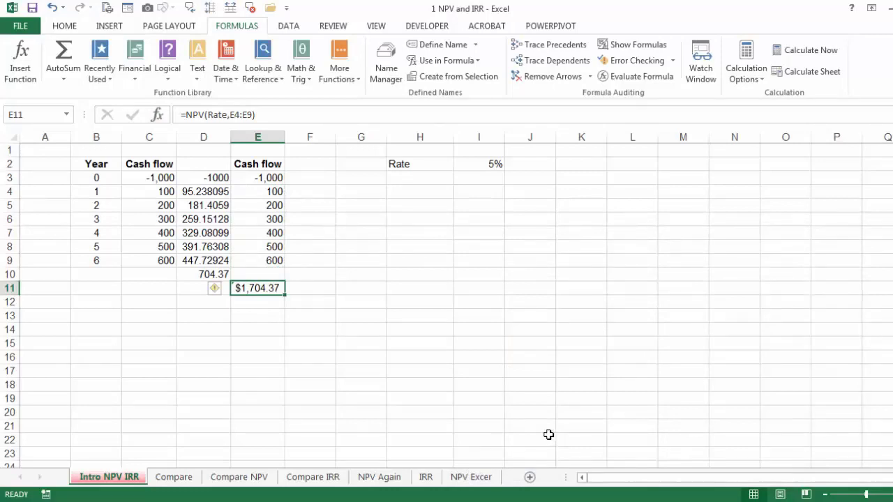
Step: Enter the formula =E11+E3 in cell E12 to add the initial outlay to the NPV result
{"action": "left_click", "coordinate": [271, 304]}
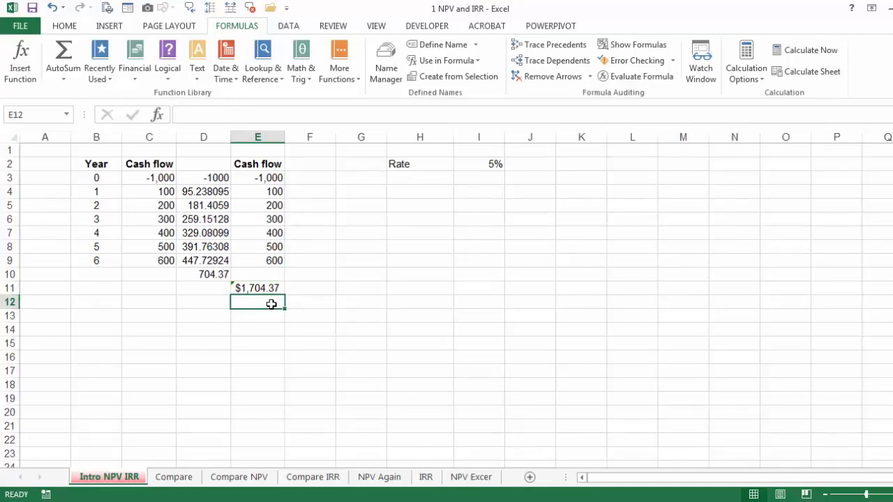
{"action": "type", "text": "="}
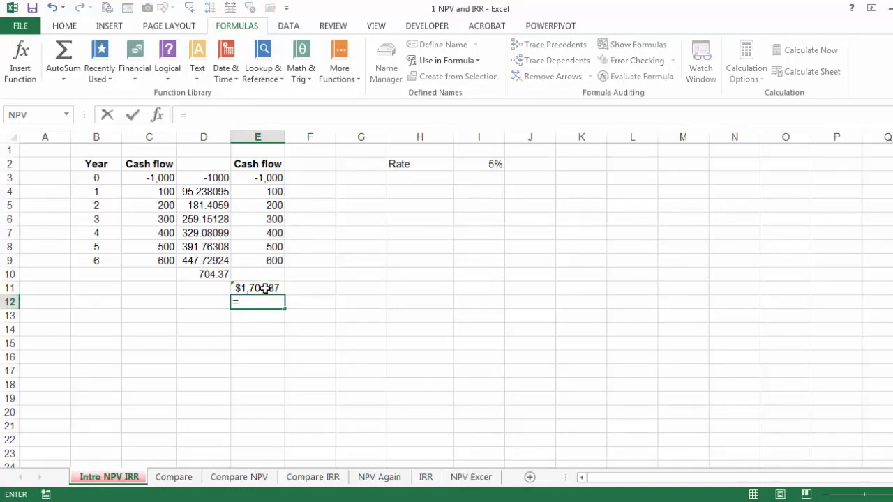
{"action": "left_click", "coordinate": [265, 288]}
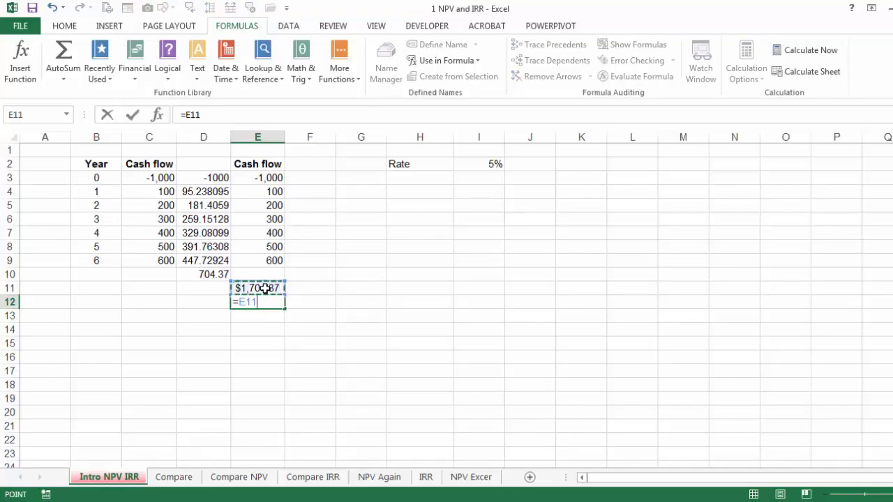
{"action": "type", "text": "+"}
{"action": "left_click", "coordinate": [248, 180]}
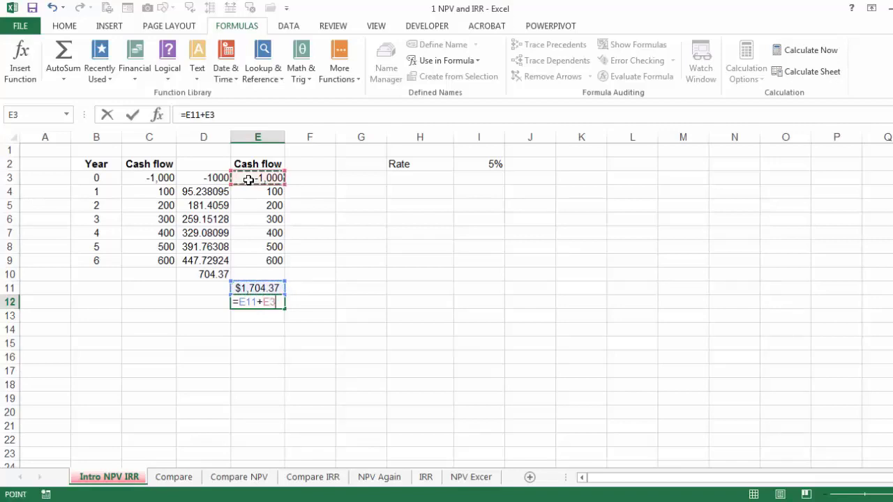
{"action": "key", "text": "Return"}
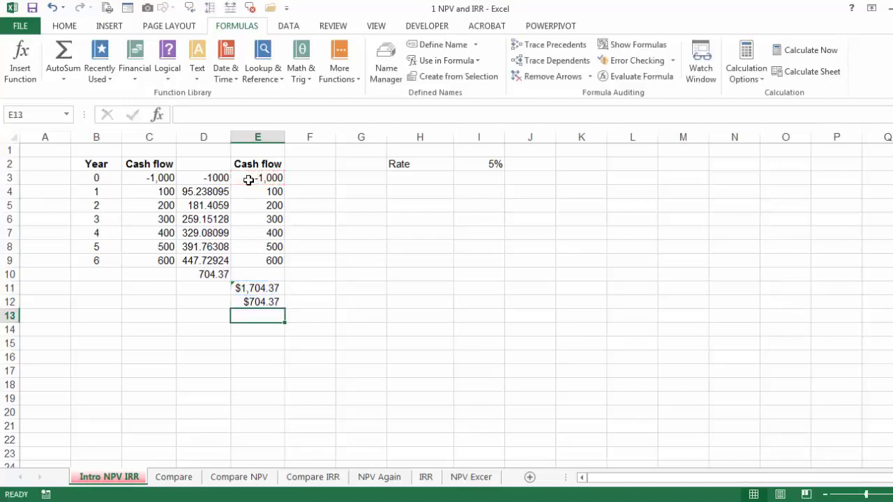
Step: Inspect the formulas in E12 and E11 without changing them
{"action": "left_click", "coordinate": [258, 302]}
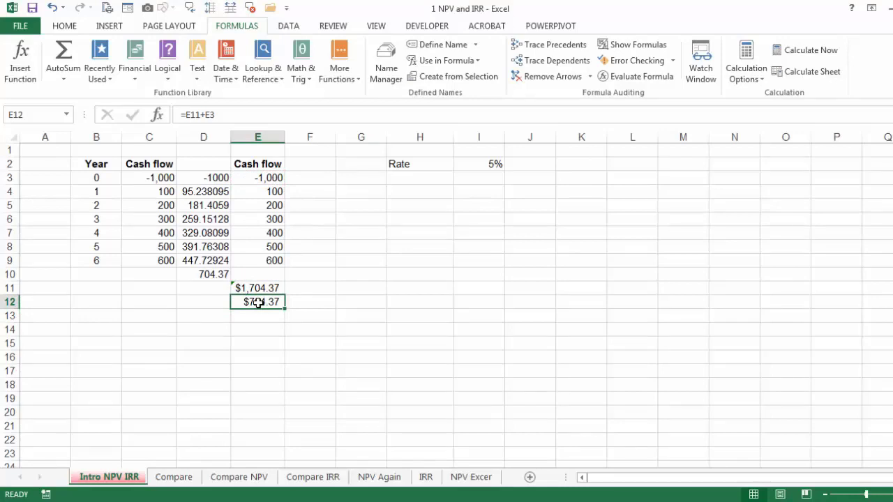
{"action": "double_click", "coordinate": [258, 302]}
{"action": "key", "text": "Escape"}
{"action": "double_click", "coordinate": [260, 289]}
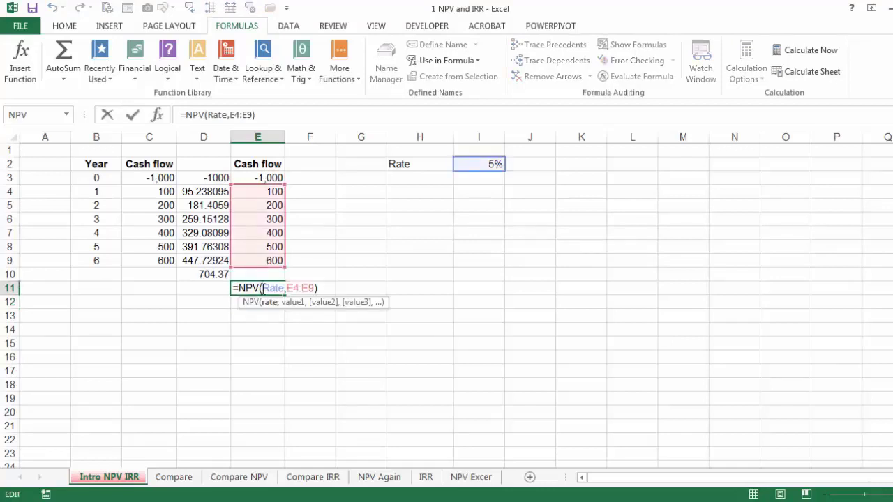
{"action": "key", "text": "Escape"}
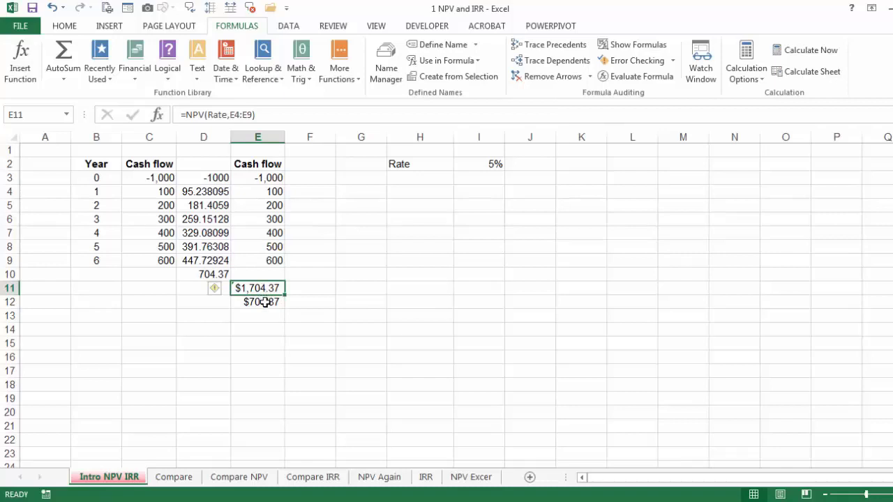
{"action": "left_click", "coordinate": [265, 302]}
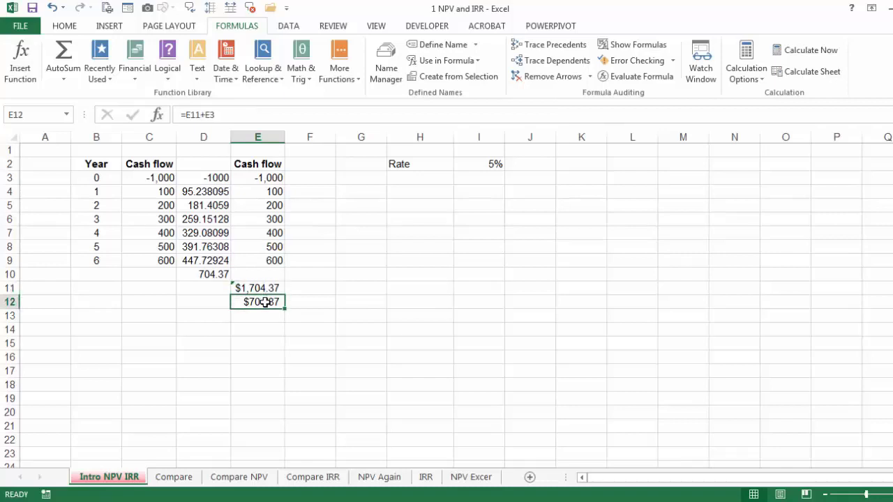
Step: Format the Rate value in I2 as a percentage with two decimal places
{"action": "left_click", "coordinate": [483, 164]}
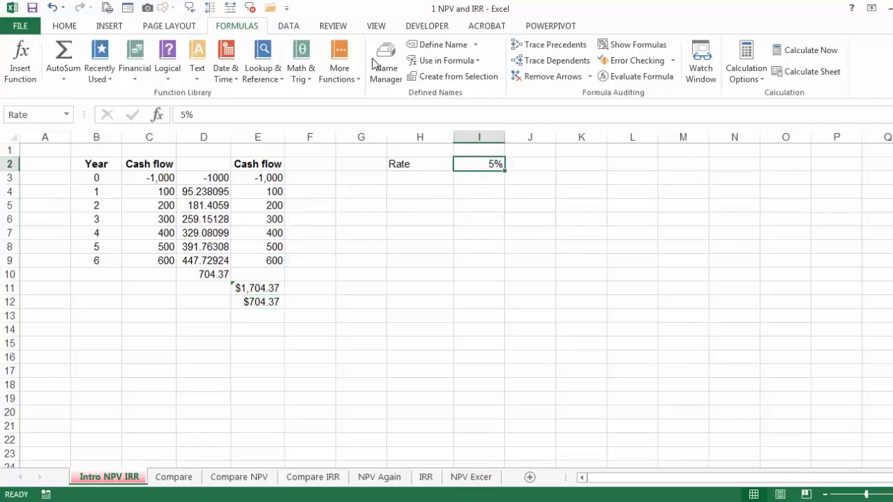
{"action": "left_click", "coordinate": [55, 28]}
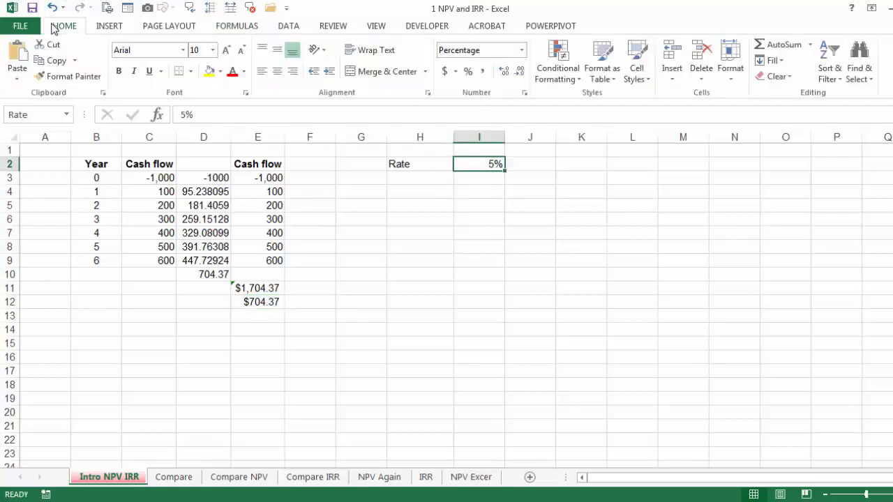
{"action": "left_click", "coordinate": [505, 73]}
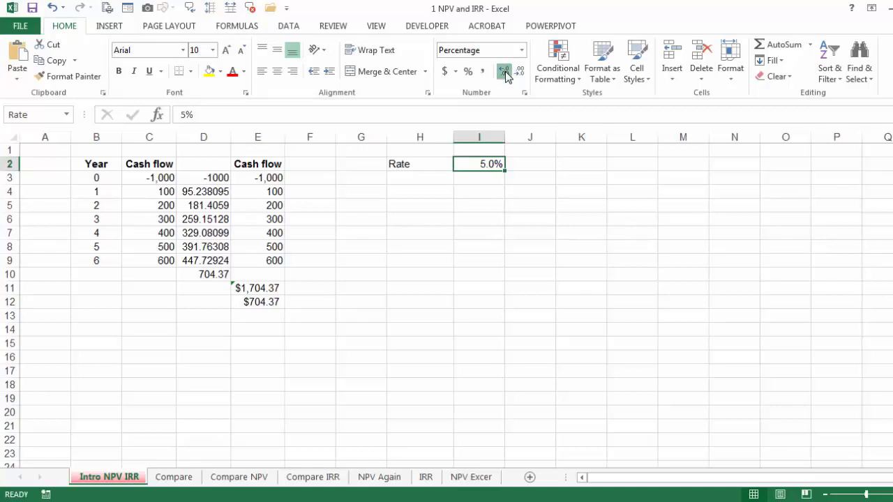
{"action": "left_click", "coordinate": [505, 72]}
Step: Try a 6% discount rate in I2 to compare the present values, and undo the change
{"action": "left_click", "coordinate": [274, 304]}
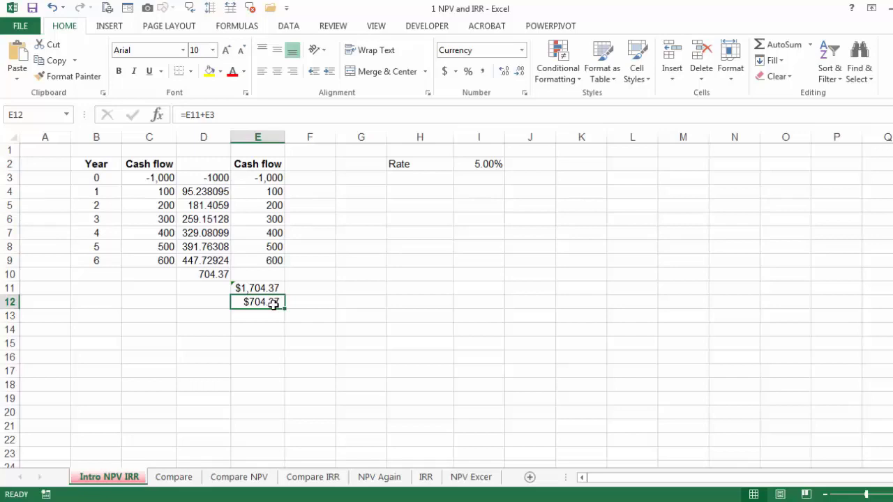
{"action": "left_click", "coordinate": [482, 165]}
{"action": "type", "text": "6"}
{"action": "key", "text": "Return"}
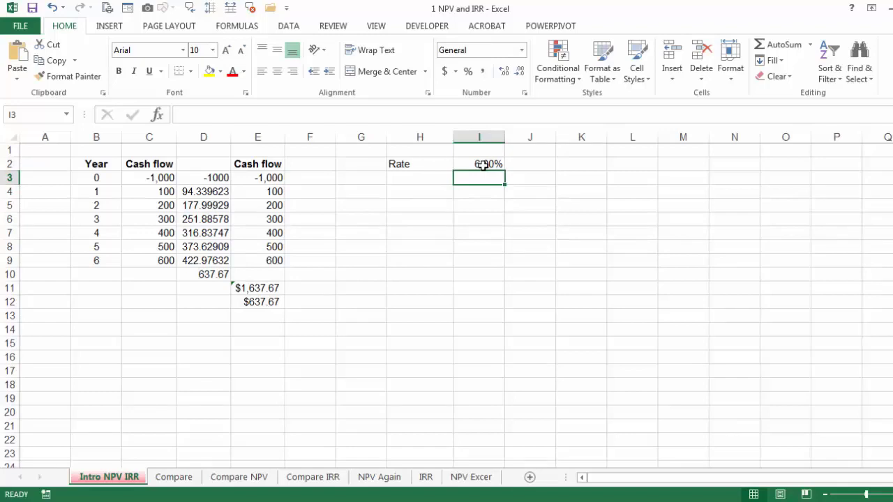
{"action": "key", "text": "ctrl+z"}
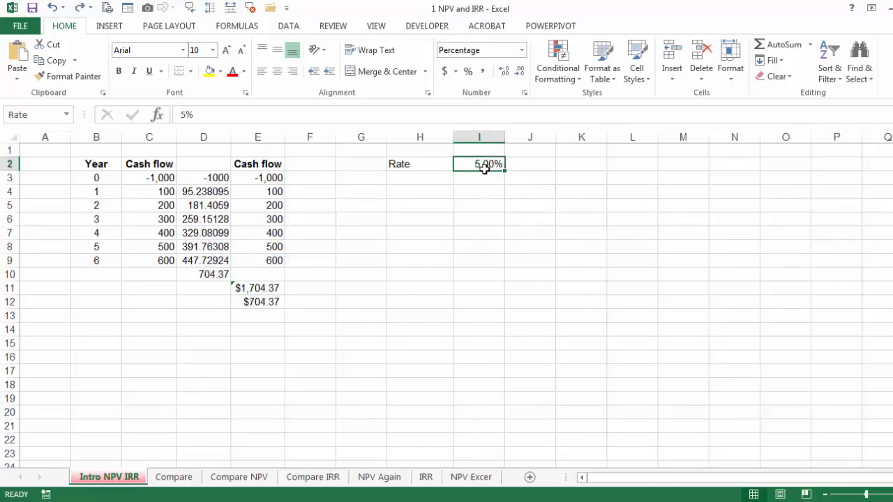
Step: Run Goal Seek to bring E12 to 0 by changing the rate in I2, and discard the solution
{"action": "left_click", "coordinate": [249, 302]}
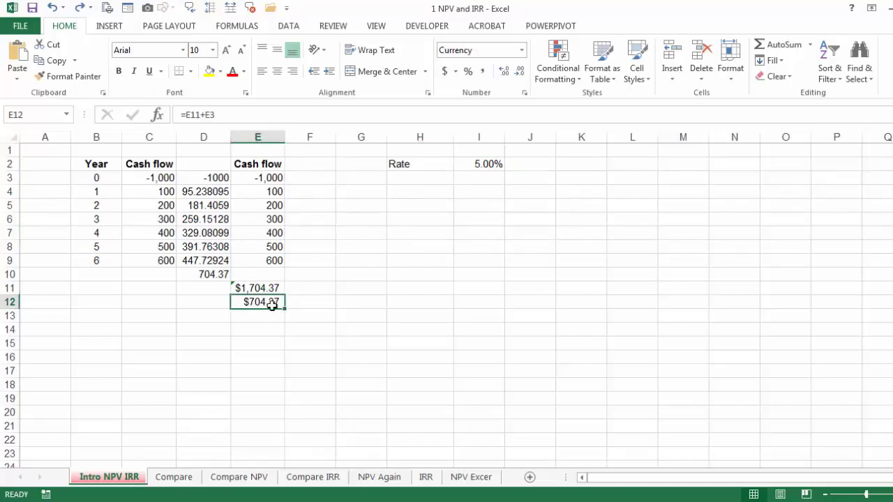
{"action": "left_click", "coordinate": [289, 28]}
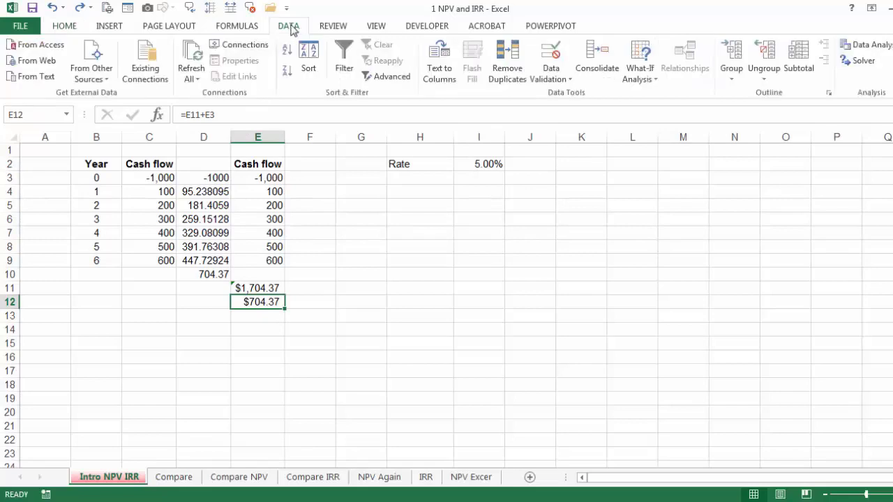
{"action": "left_click", "coordinate": [631, 82]}
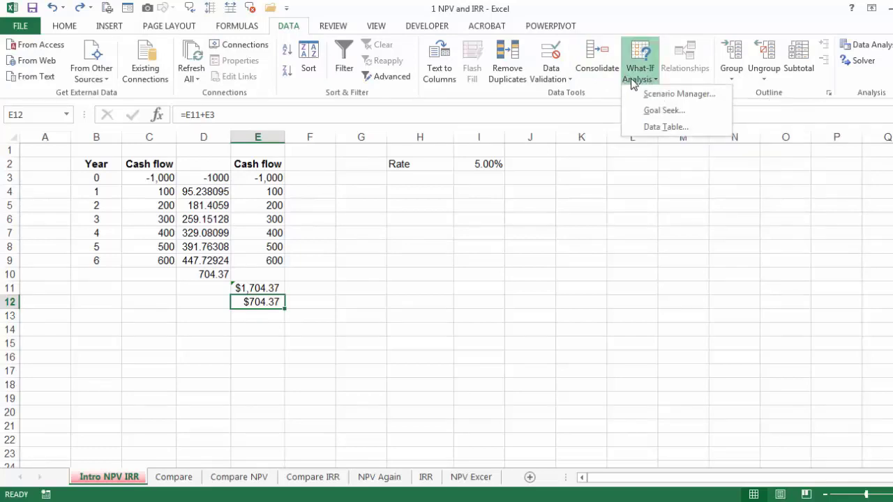
{"action": "left_click", "coordinate": [656, 112]}
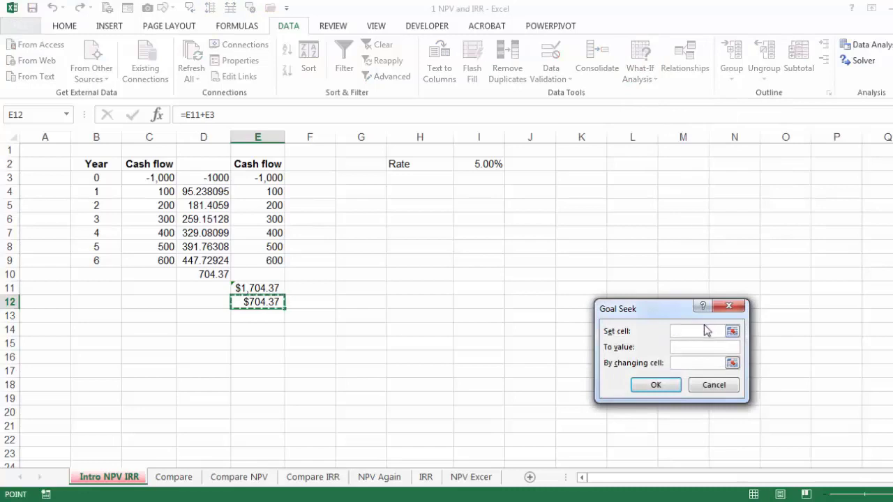
{"action": "left_click", "coordinate": [705, 346]}
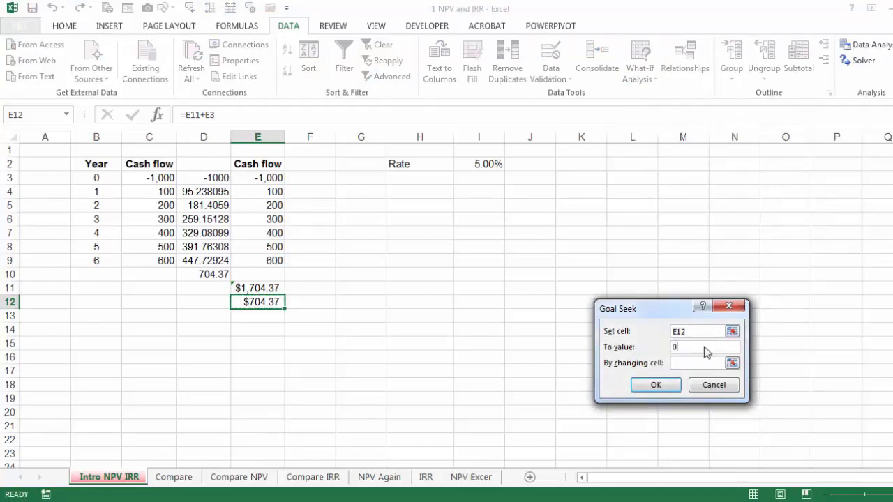
{"action": "type", "text": "0"}
{"action": "left_click", "coordinate": [695, 363]}
{"action": "left_click", "coordinate": [465, 162]}
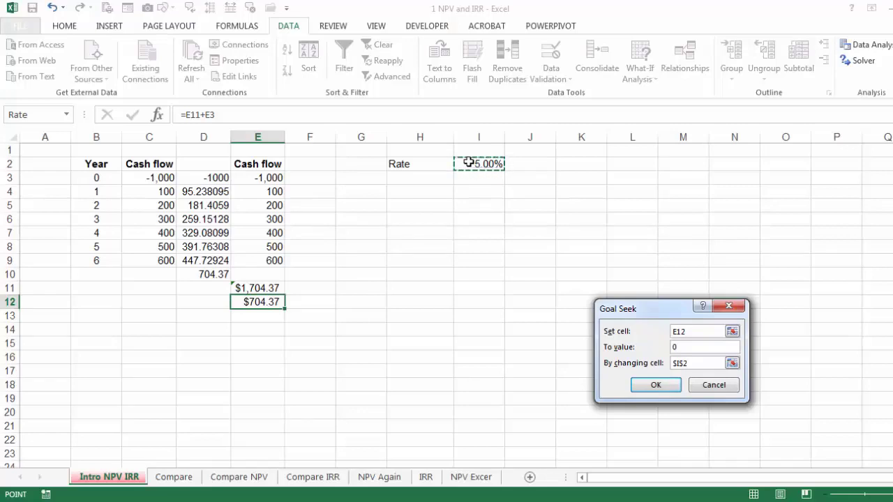
{"action": "left_click", "coordinate": [656, 385]}
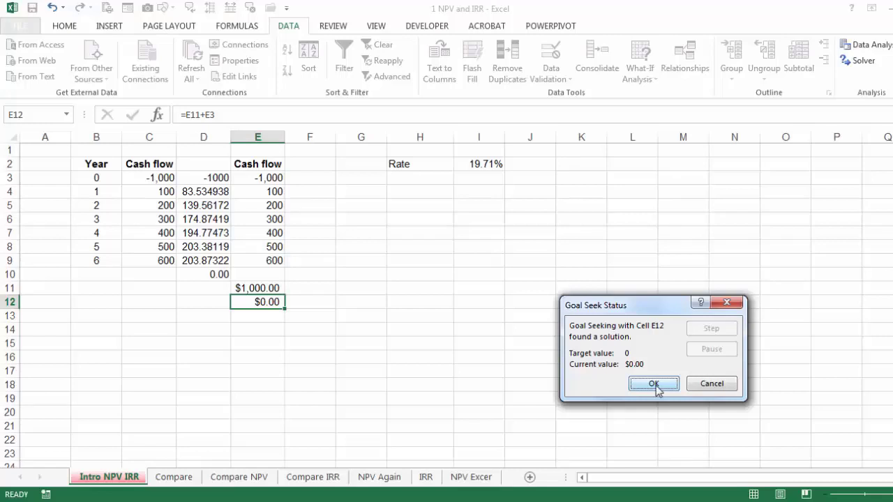
{"action": "left_click", "coordinate": [701, 383]}
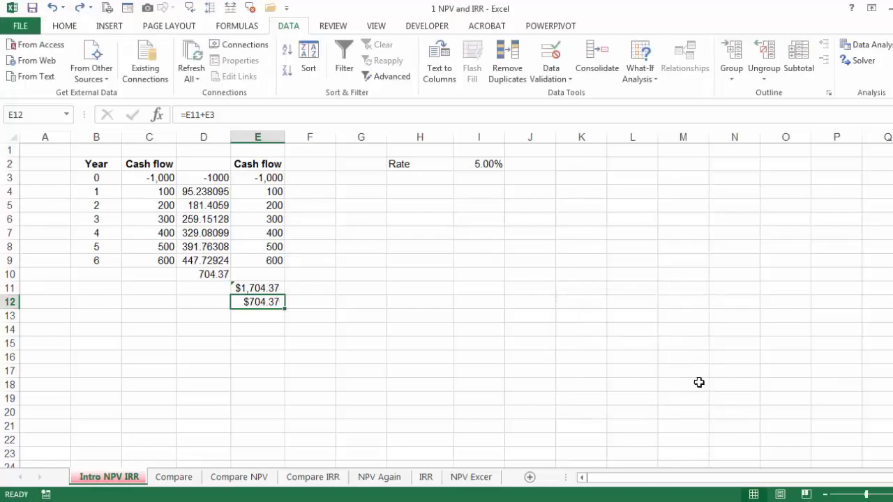
Step: Insert the Financial function IRR in cell E14 with E3:E9 as its values and no guess
{"action": "left_click", "coordinate": [253, 331]}
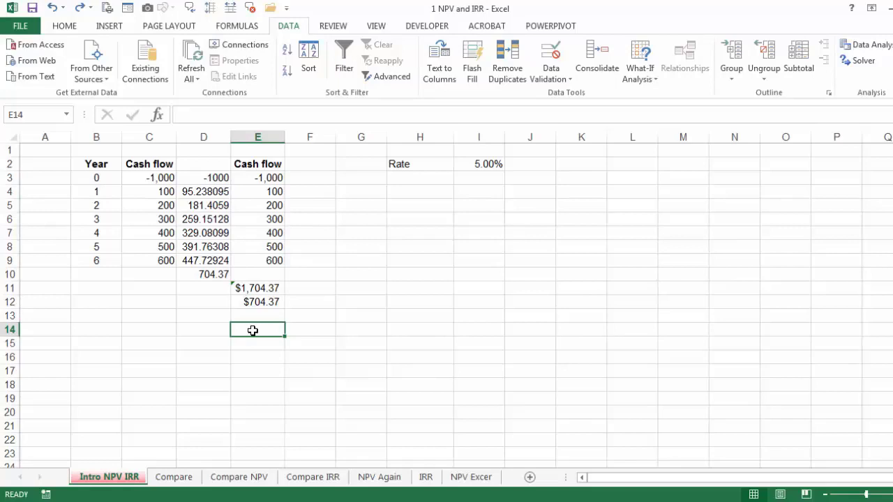
{"action": "left_click", "coordinate": [157, 115]}
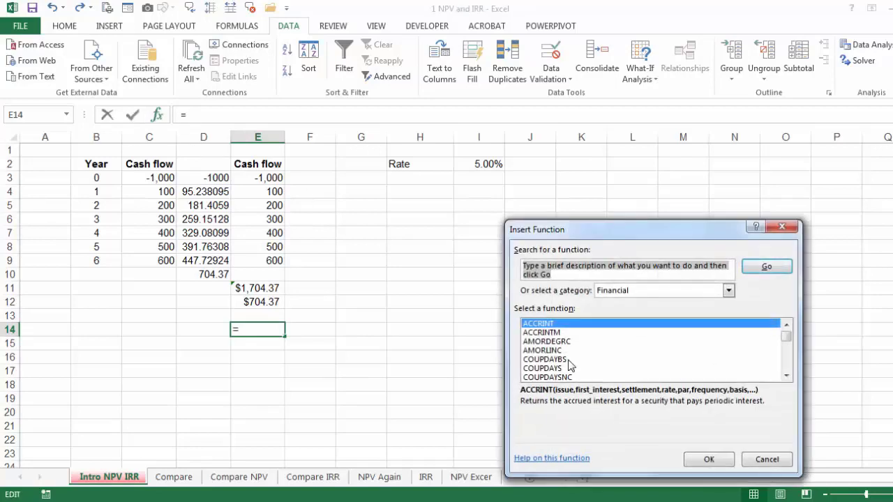
{"action": "left_click", "coordinate": [541, 342]}
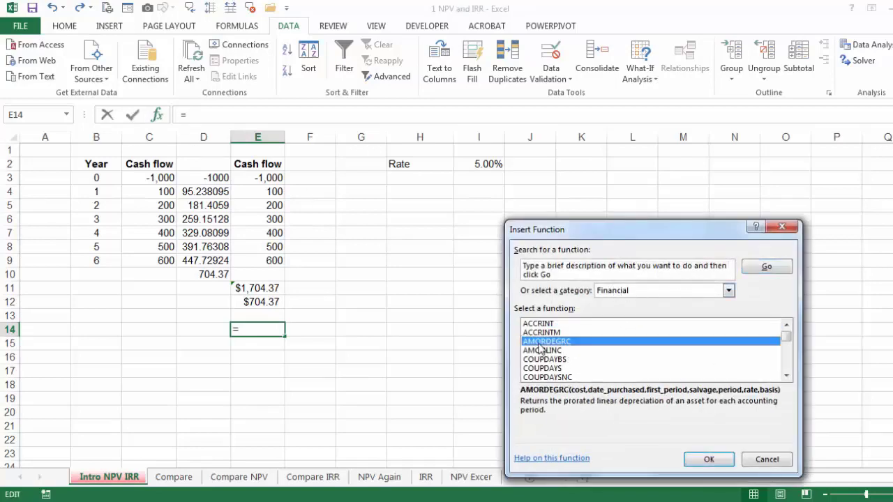
{"action": "key", "text": "i"}
{"action": "key", "text": "i"}
{"action": "key", "text": "i"}
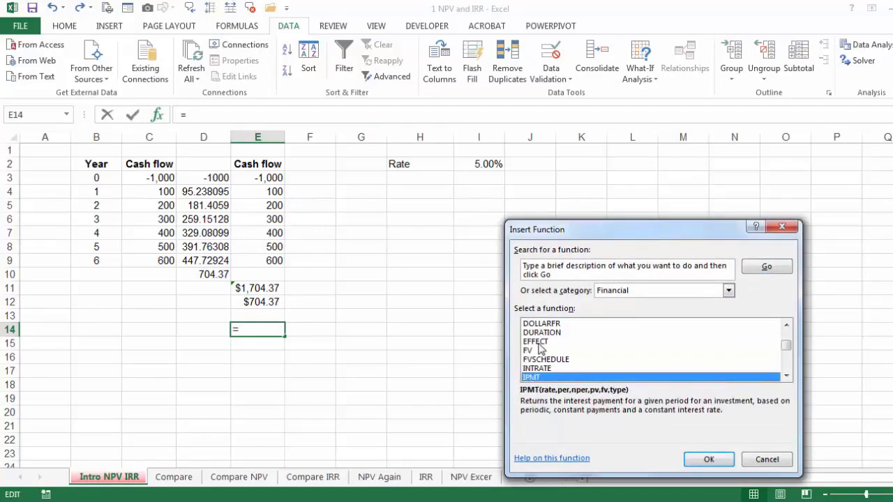
{"action": "left_click", "coordinate": [692, 457]}
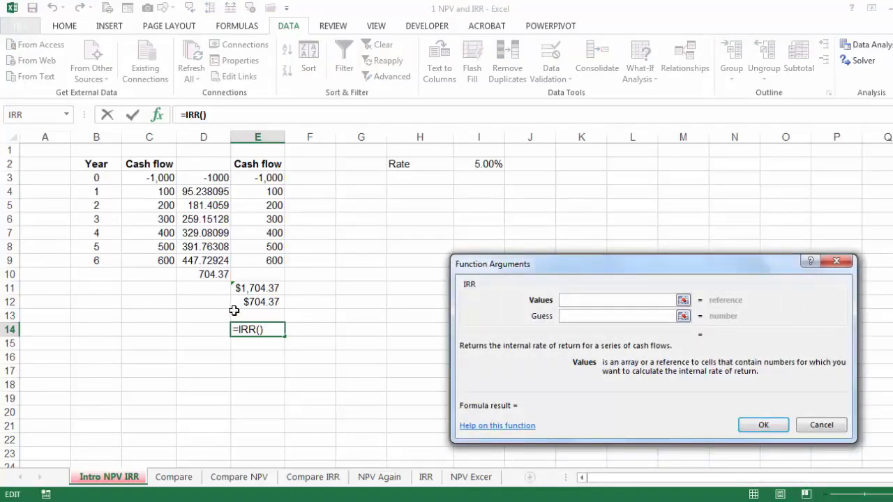
{"action": "left_click_drag", "start_coordinate": [259, 177], "coordinate": [272, 254]}
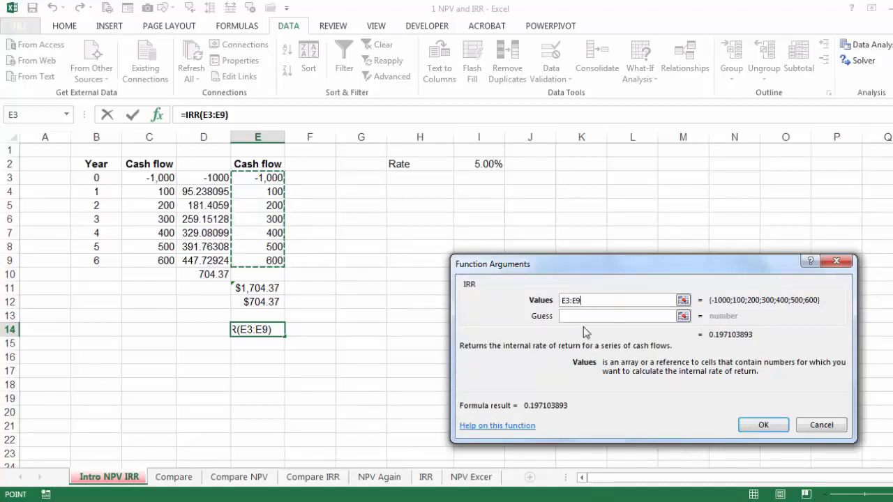
{"action": "left_click", "coordinate": [763, 427]}
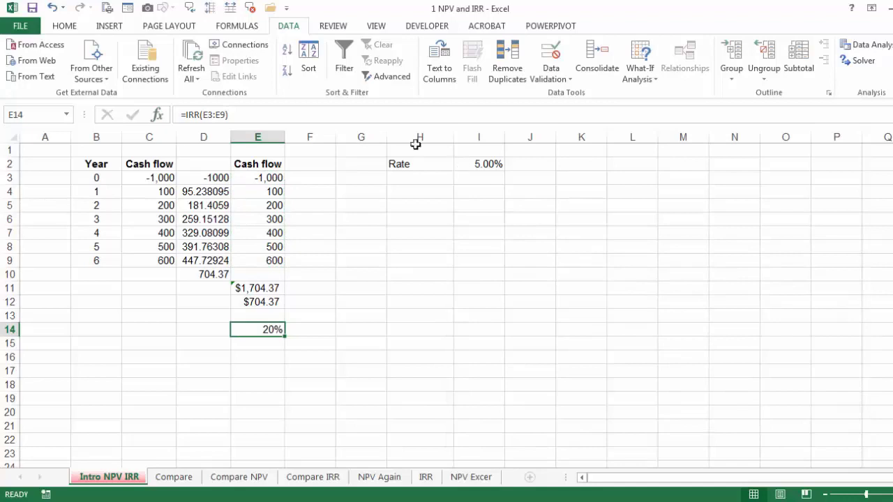
Step: Show the IRR percentage in E14 with two decimal places
{"action": "left_click", "coordinate": [62, 26]}
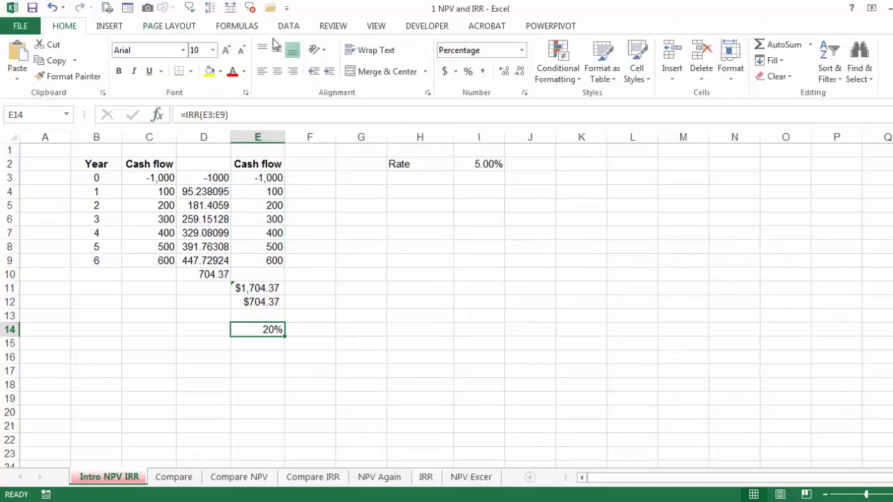
{"action": "left_click", "coordinate": [502, 74]}
{"action": "left_click", "coordinate": [502, 73]}
Step: On the Compare sheet, name the discount rate cell B2 from its label in A2, using the selection's left column
{"action": "left_click", "coordinate": [170, 480]}
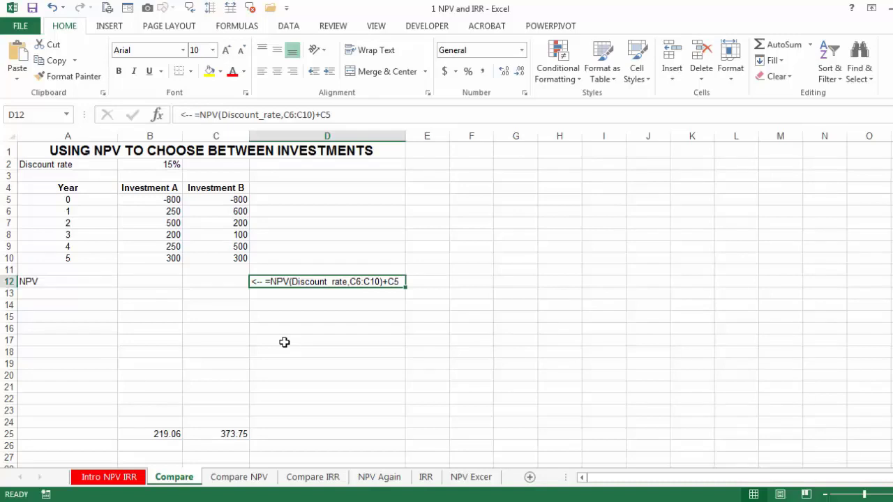
{"action": "left_click_drag", "start_coordinate": [111, 165], "coordinate": [168, 165]}
{"action": "left_click", "coordinate": [237, 26]}
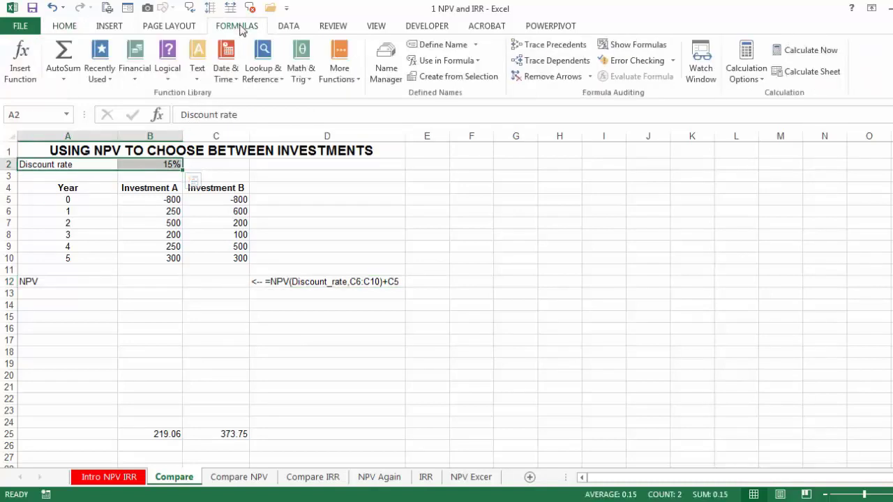
{"action": "left_click", "coordinate": [485, 78]}
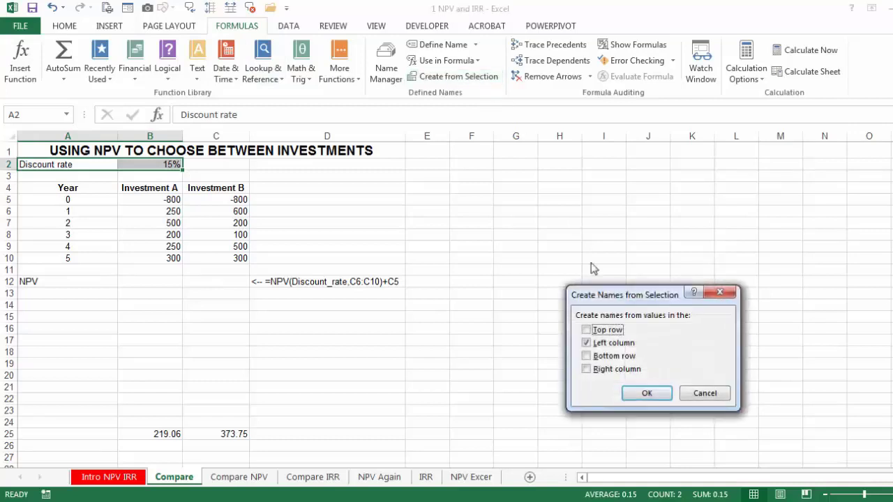
{"action": "left_click", "coordinate": [646, 402]}
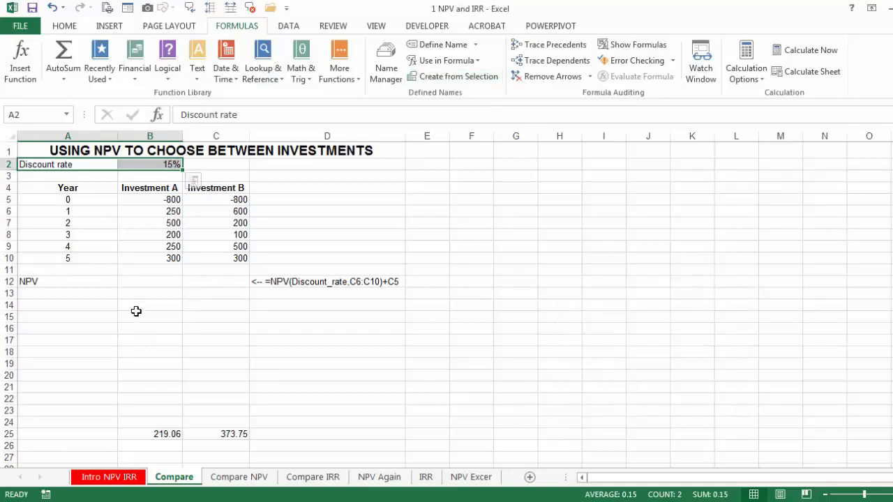
Step: Insert the Financial function NPV in B12 for Investment A, with Discount_rate as the rate and B6:B10 as Value1
{"action": "left_click", "coordinate": [165, 282]}
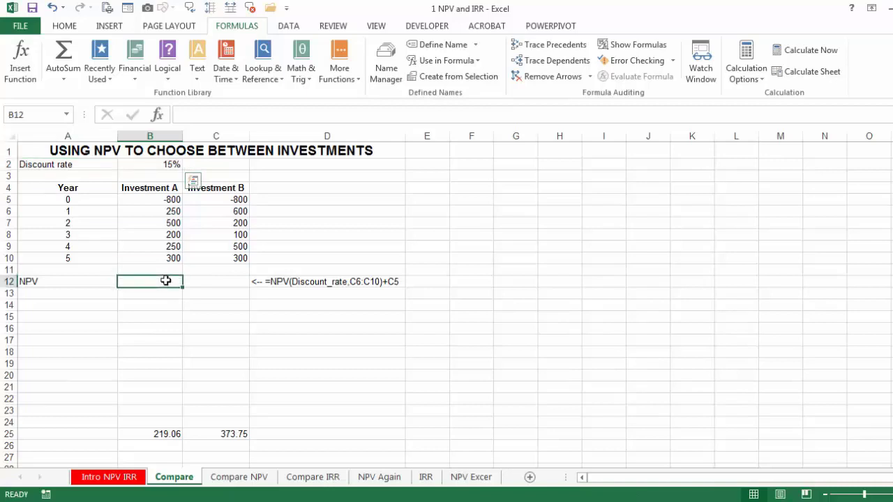
{"action": "left_click", "coordinate": [157, 117]}
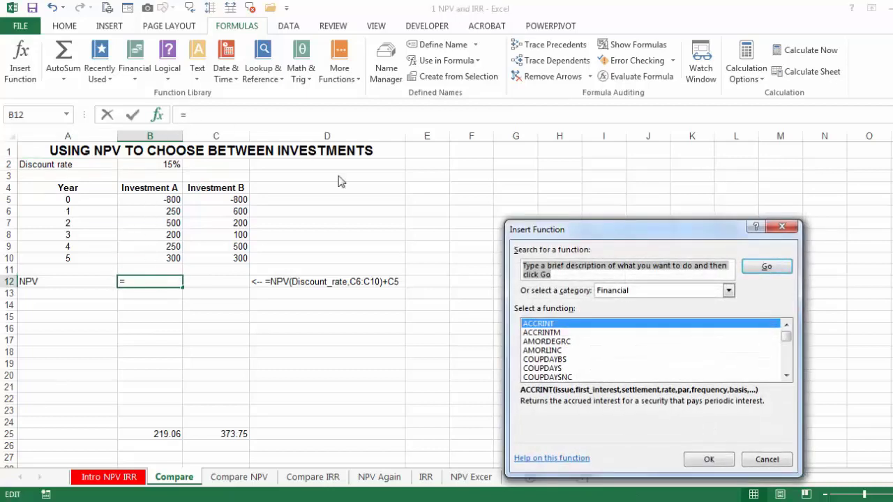
{"action": "left_click", "coordinate": [530, 334]}
{"action": "key", "text": "n"}
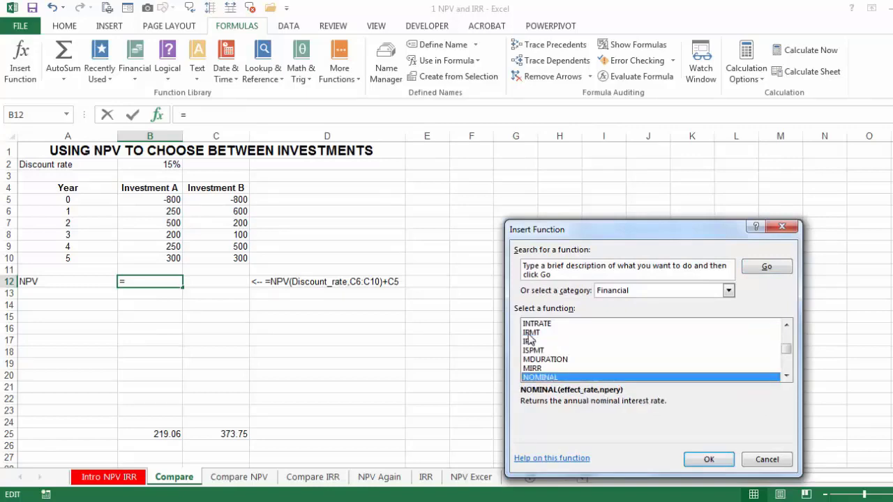
{"action": "key", "text": "Down"}
{"action": "key", "text": "Down"}
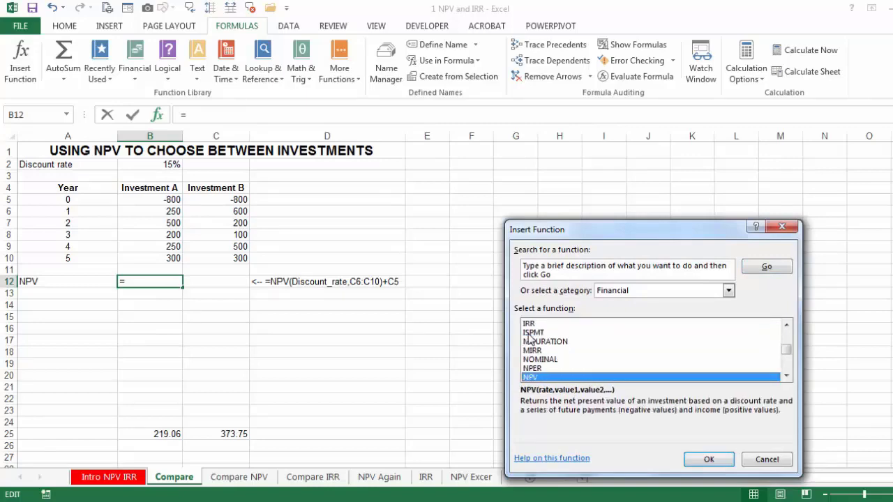
{"action": "left_click", "coordinate": [708, 459]}
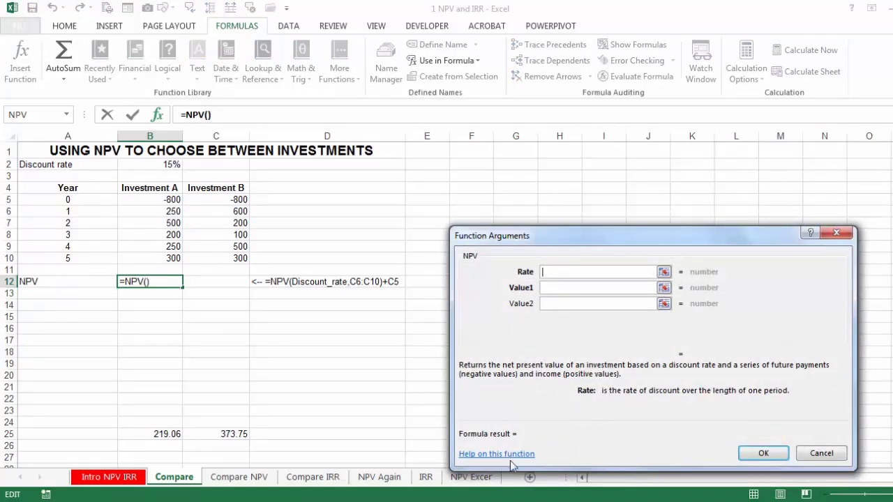
{"action": "left_click", "coordinate": [150, 166]}
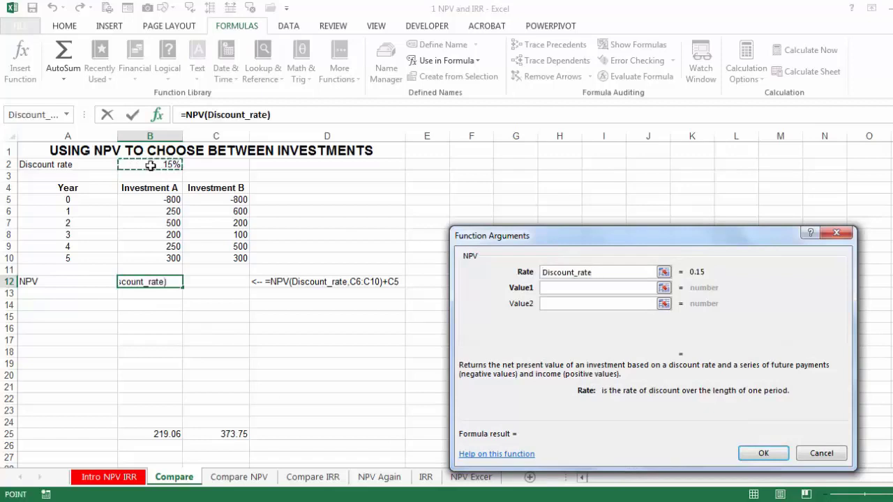
{"action": "left_click", "coordinate": [547, 288]}
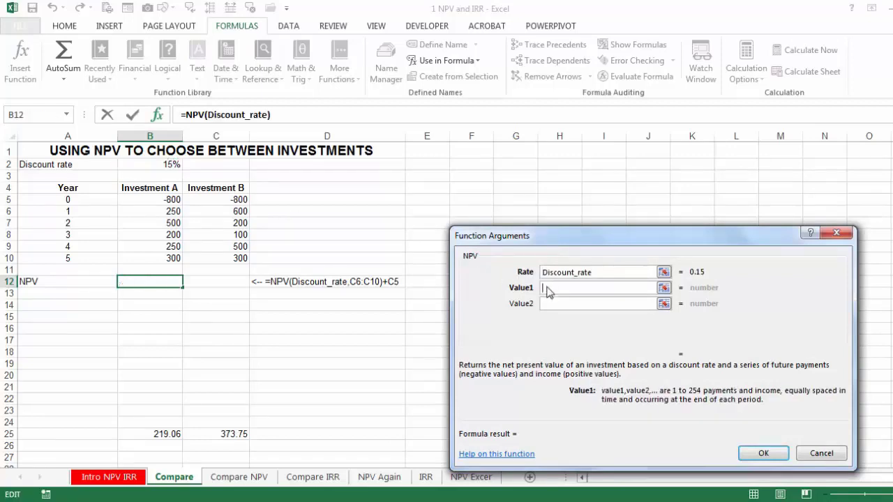
{"action": "left_click_drag", "start_coordinate": [180, 207], "coordinate": [174, 255]}
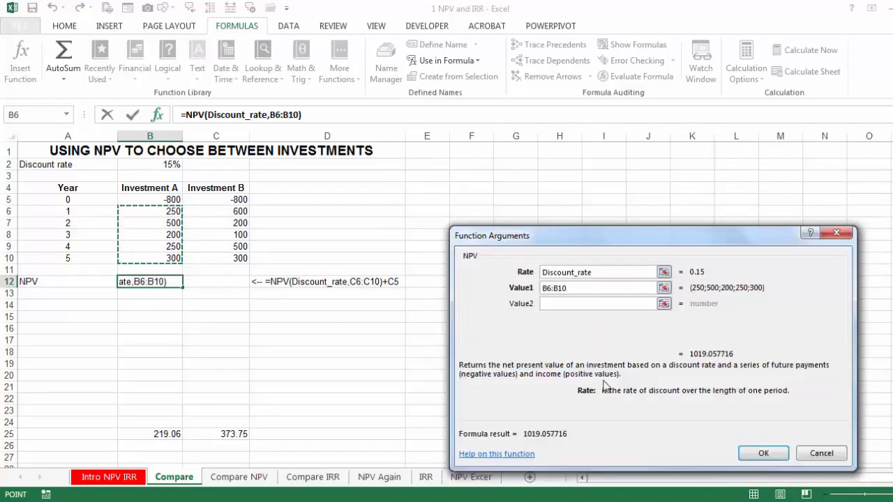
{"action": "left_click", "coordinate": [753, 453]}
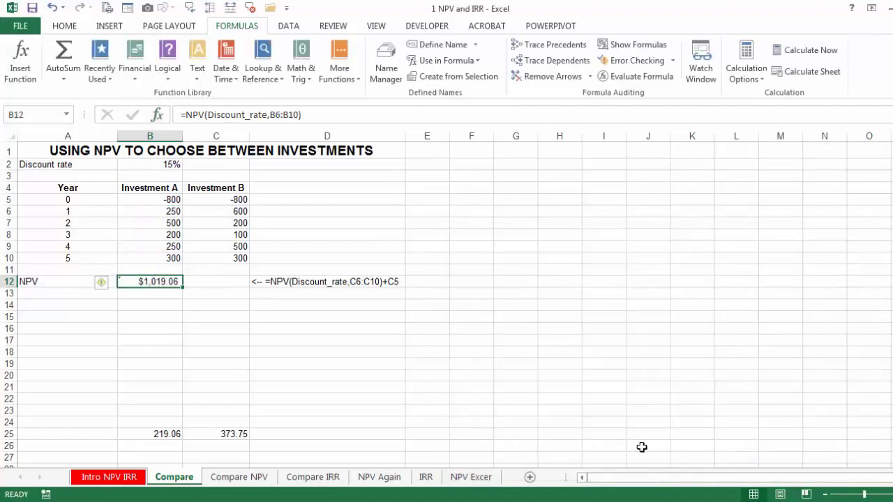
Step: Add Investment A's year 0 outlay in B5 to the NPV formula in B12
{"action": "key", "text": "F2"}
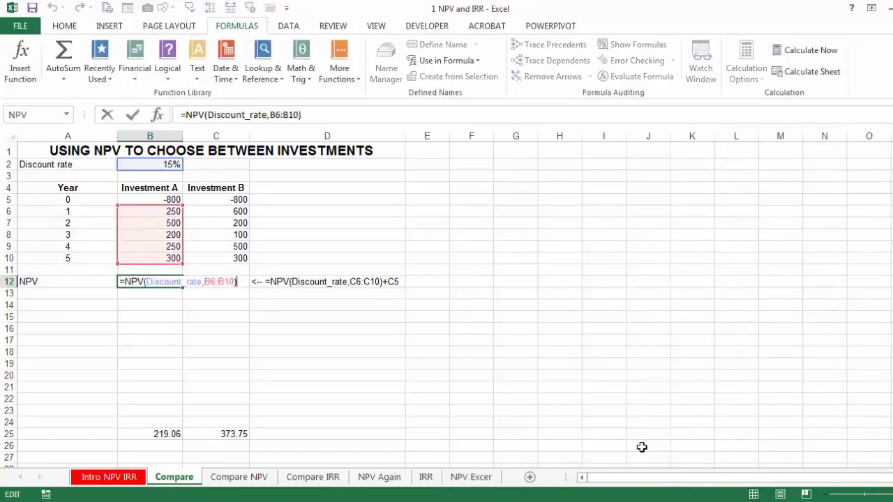
{"action": "type", "text": "+"}
{"action": "left_click", "coordinate": [160, 199]}
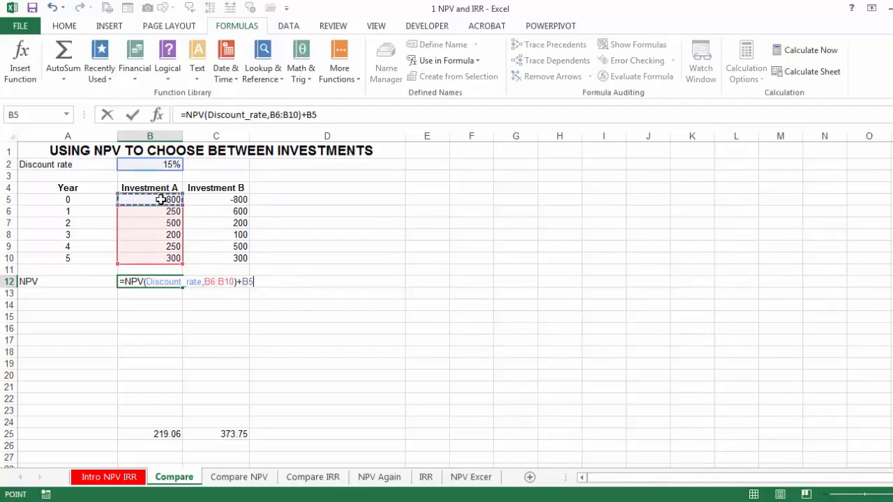
{"action": "key", "text": "Return"}
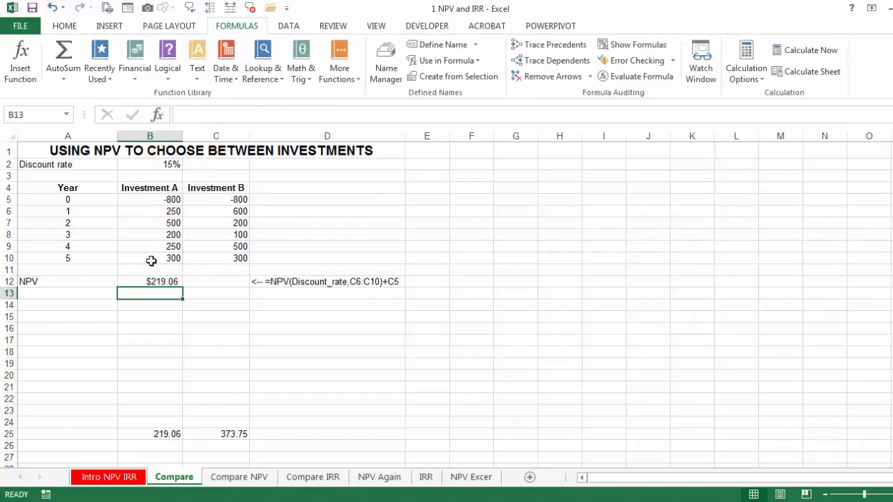
Step: Fill the NPV formula from B12 across to C12 for Investment B and check the copied formula
{"action": "left_click", "coordinate": [156, 282]}
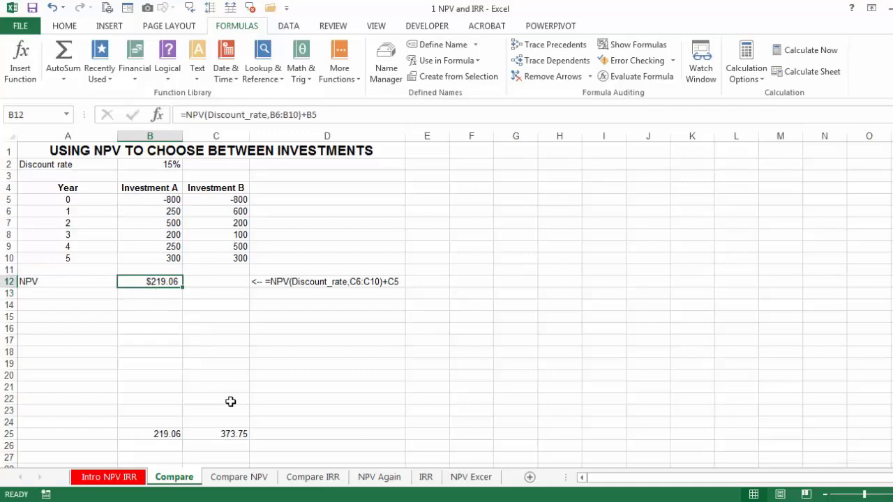
{"action": "left_click_drag", "start_coordinate": [184, 288], "coordinate": [237, 286]}
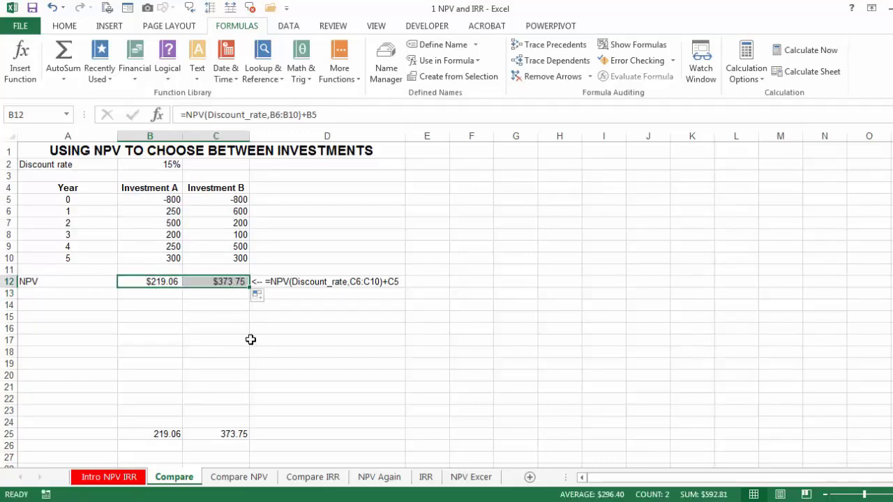
{"action": "left_click", "coordinate": [234, 282]}
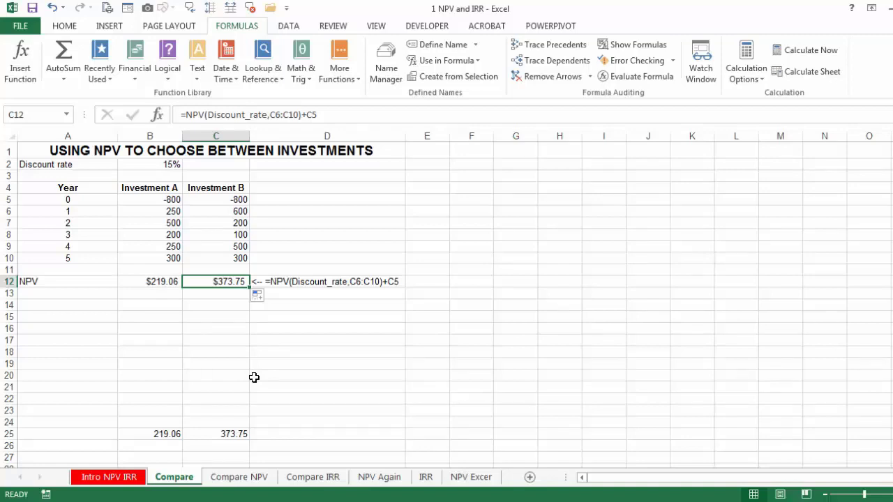
Step: On the Compare NPV sheet, name the interest rate cell B2 from its label in A2, using the selection's left column
{"action": "left_click", "coordinate": [230, 481]}
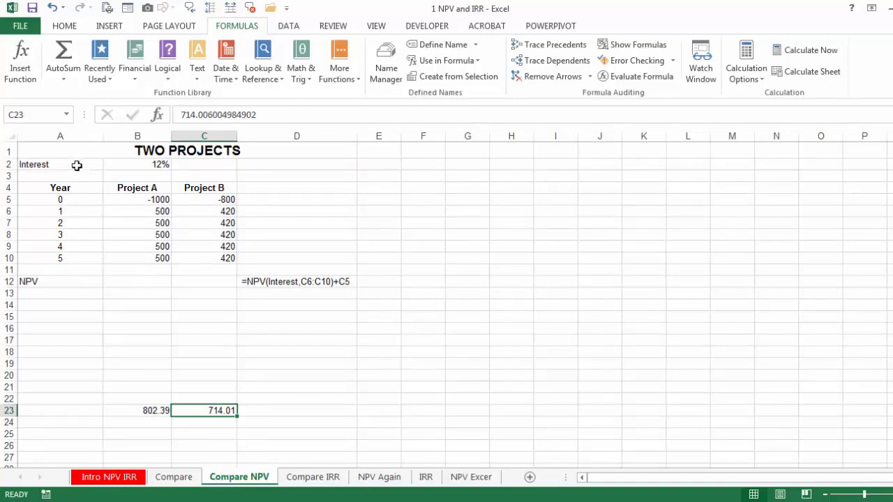
{"action": "left_click_drag", "start_coordinate": [77, 165], "coordinate": [129, 165]}
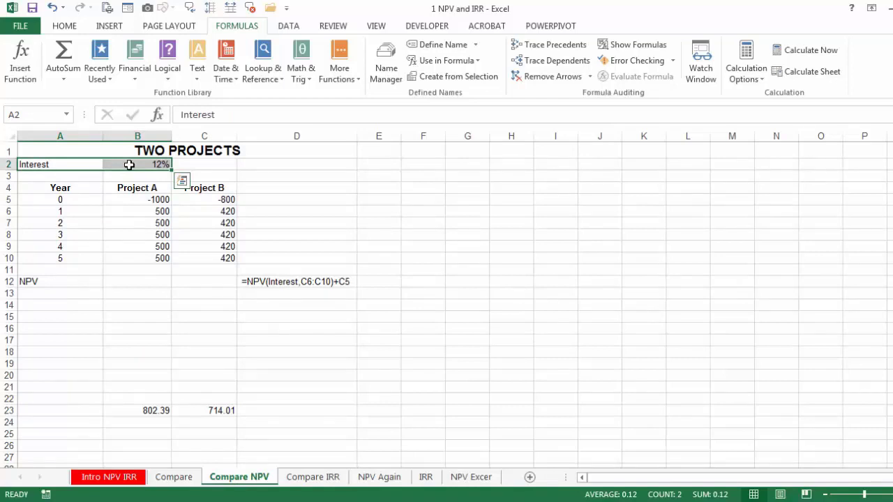
{"action": "left_click", "coordinate": [455, 77]}
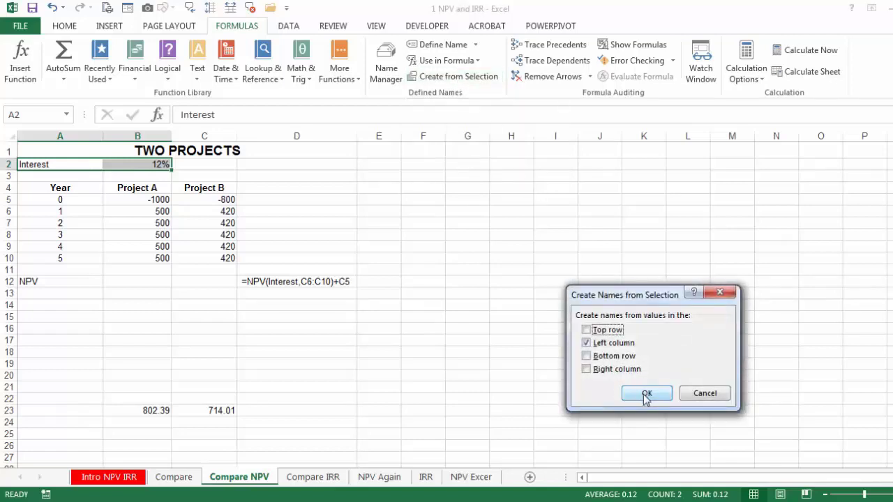
{"action": "left_click", "coordinate": [646, 393]}
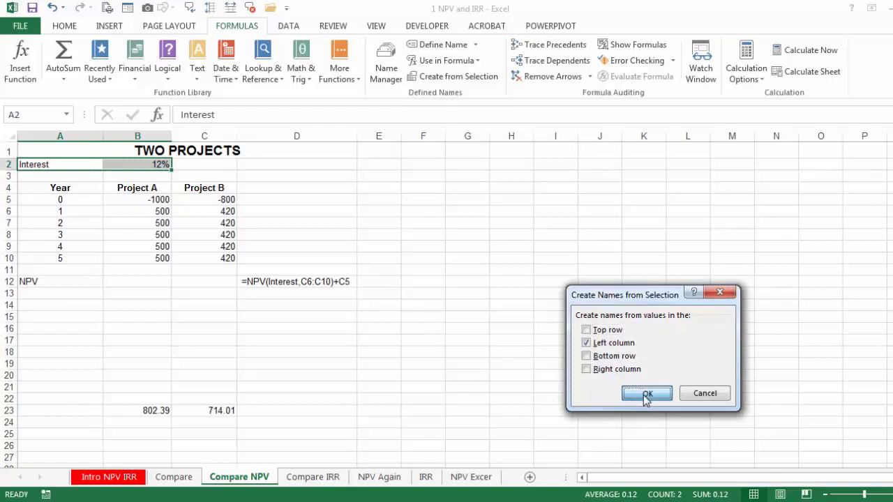
{"action": "left_click", "coordinate": [72, 164]}
{"action": "left_click", "coordinate": [118, 164]}
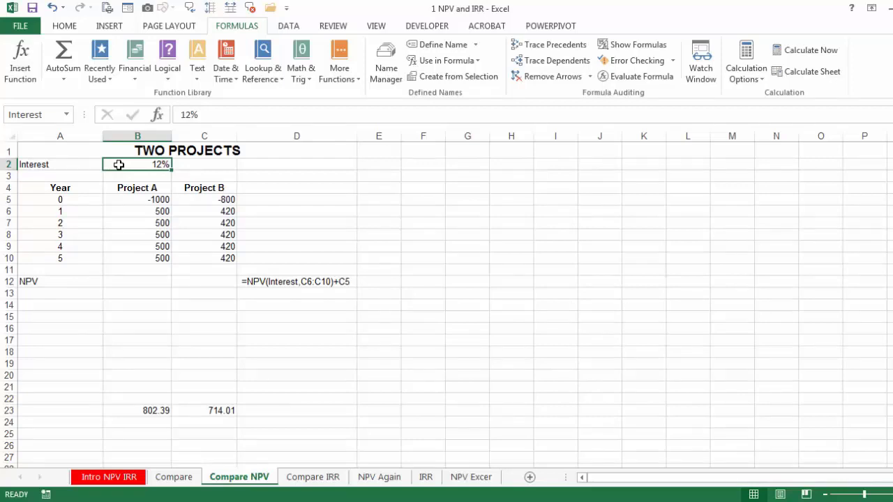
Step: Insert the Financial function NPV in B12 for Project A, with Interest as the rate and B6:B10 as Value1
{"action": "left_click", "coordinate": [135, 281]}
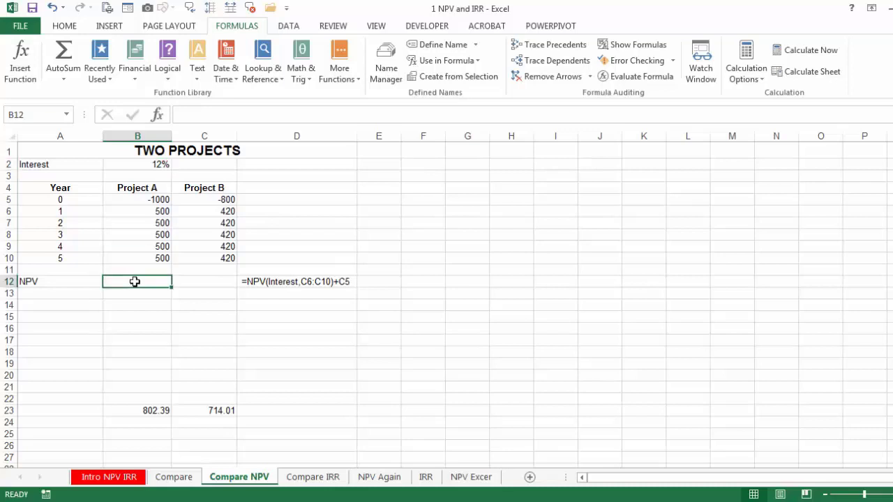
{"action": "left_click", "coordinate": [157, 115]}
{"action": "left_click", "coordinate": [542, 351]}
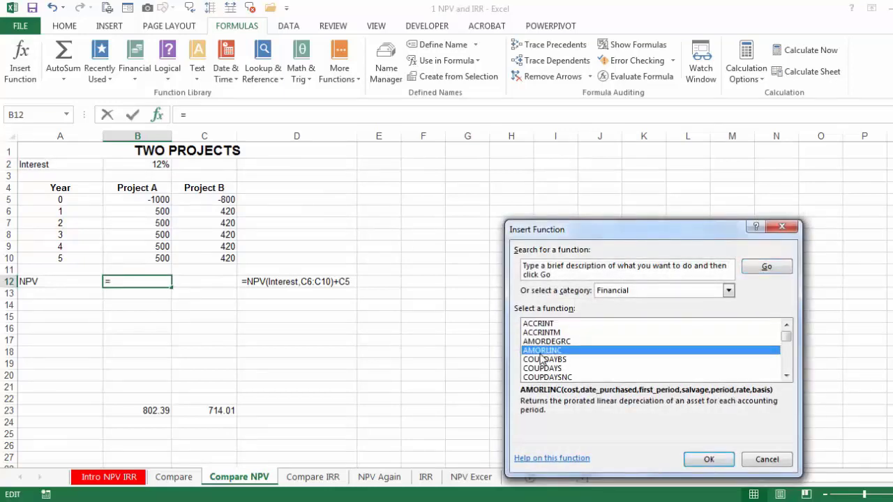
{"action": "key", "text": "n"}
{"action": "key", "text": "n"}
{"action": "key", "text": "n"}
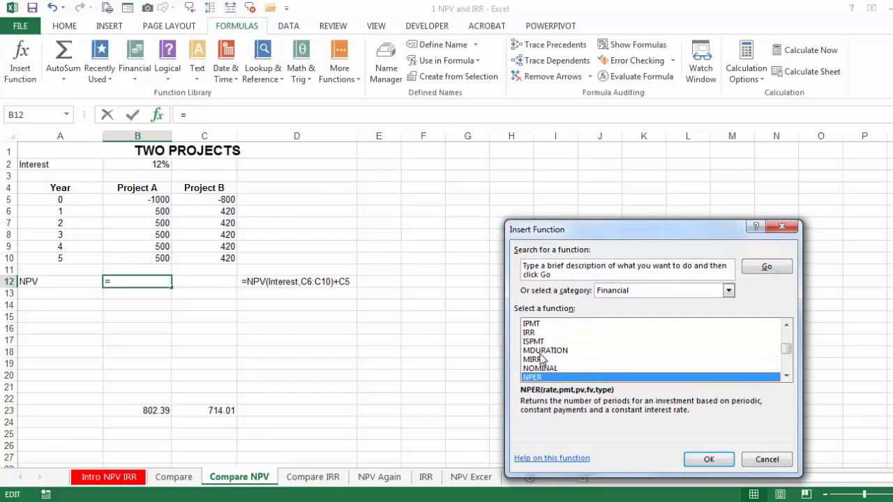
{"action": "left_click", "coordinate": [713, 457]}
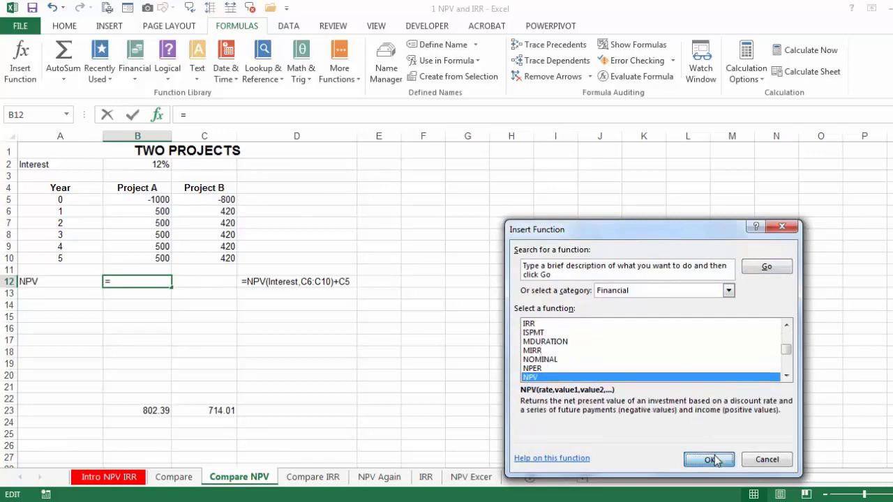
{"action": "left_click", "coordinate": [151, 166]}
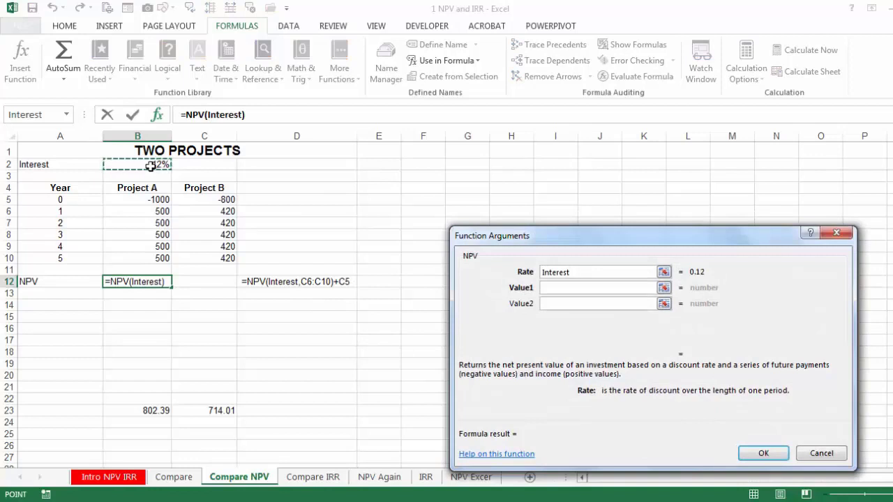
{"action": "left_click", "coordinate": [556, 288]}
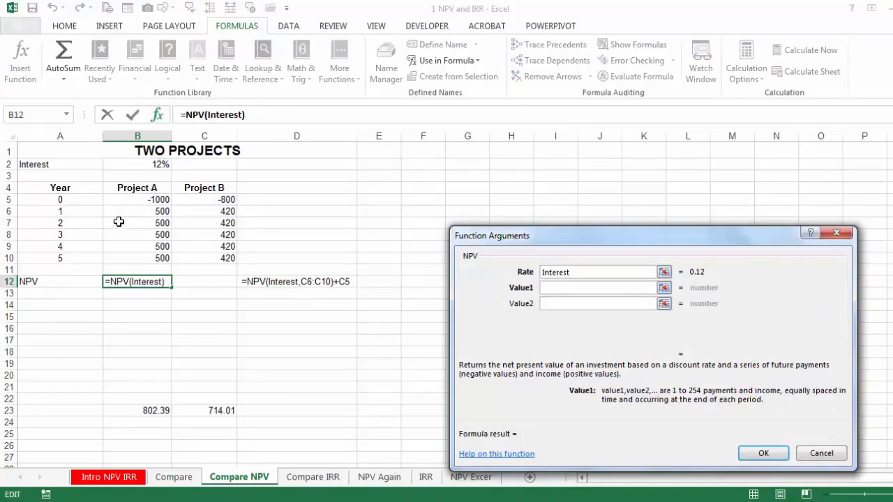
{"action": "left_click_drag", "start_coordinate": [136, 211], "coordinate": [137, 254]}
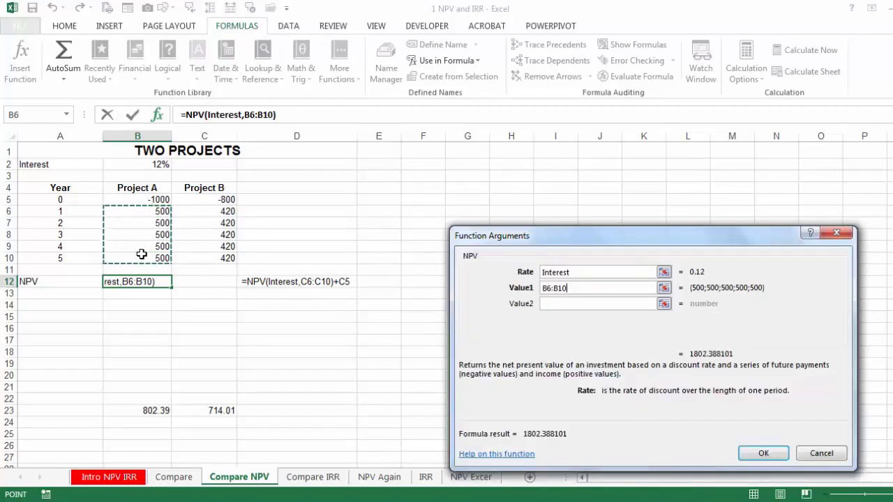
{"action": "left_click", "coordinate": [765, 454]}
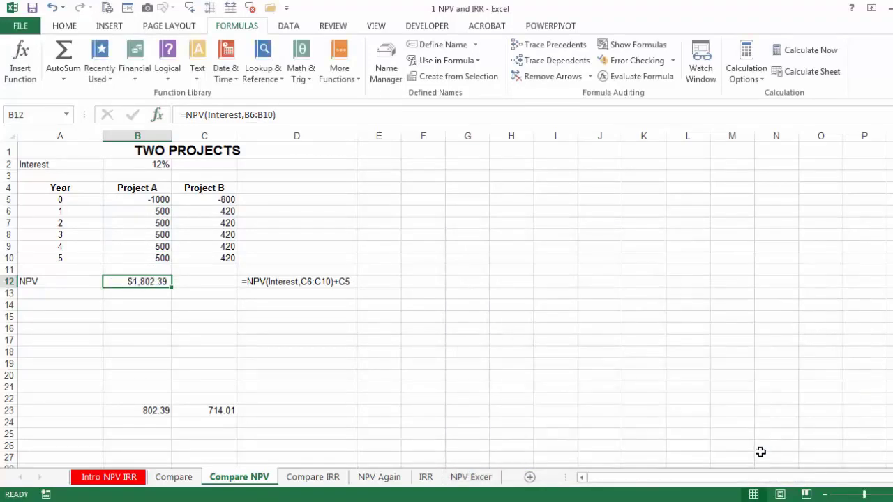
Step: Add Project A's year 0 outlay in B5 to the NPV formula in B12
{"action": "key", "text": "F2"}
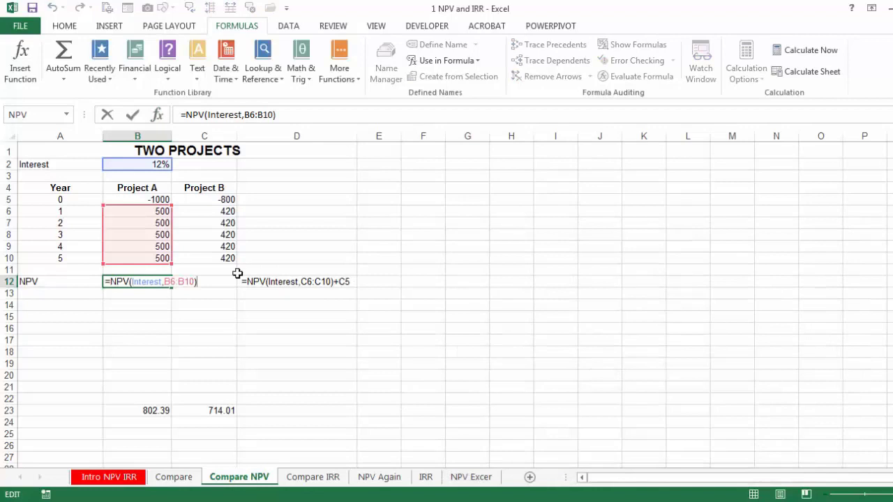
{"action": "type", "text": "+"}
{"action": "left_click", "coordinate": [149, 200]}
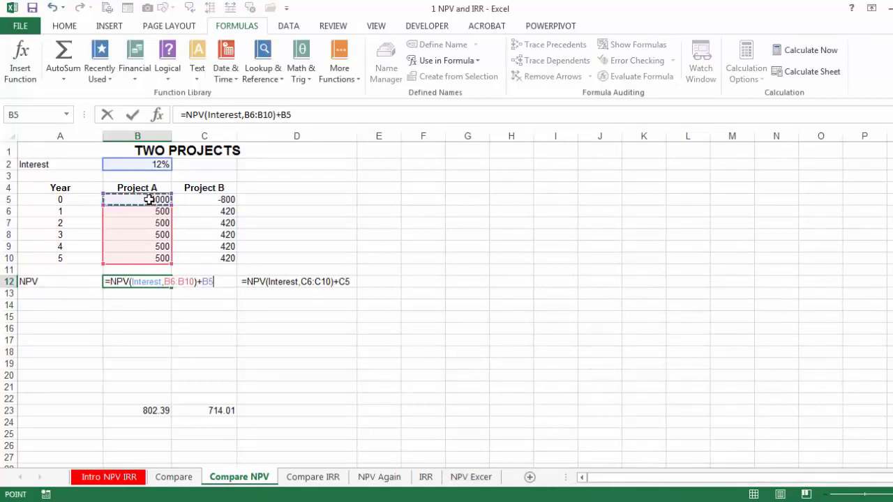
{"action": "key", "text": "Return"}
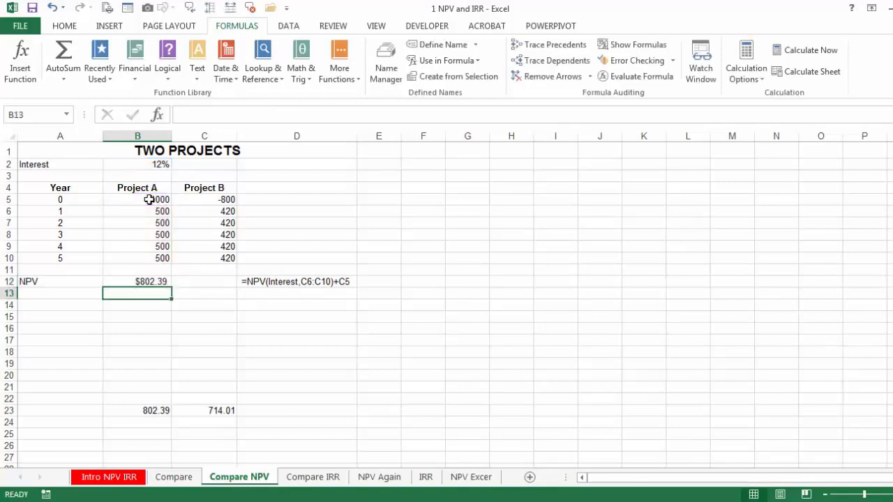
Step: Fill the NPV formula from B12 across to C12 for Project B and check both results against the reference values in row 23
{"action": "left_click", "coordinate": [152, 284]}
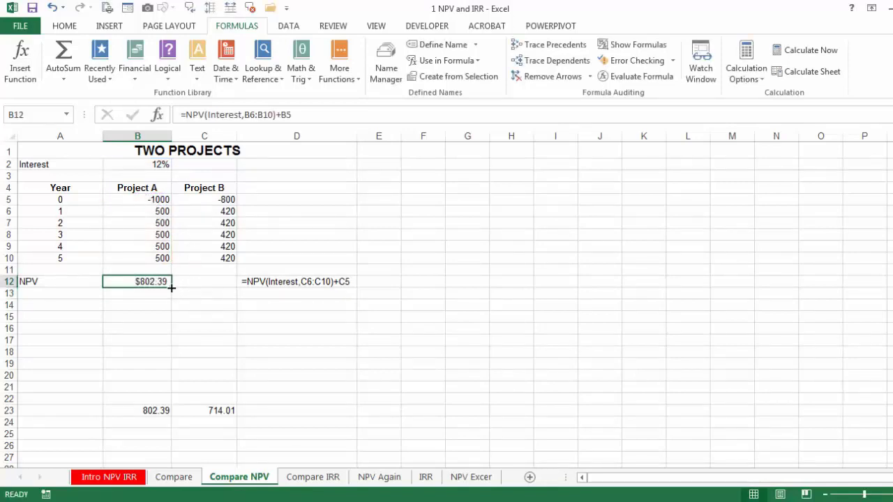
{"action": "left_click_drag", "start_coordinate": [170, 287], "coordinate": [207, 289]}
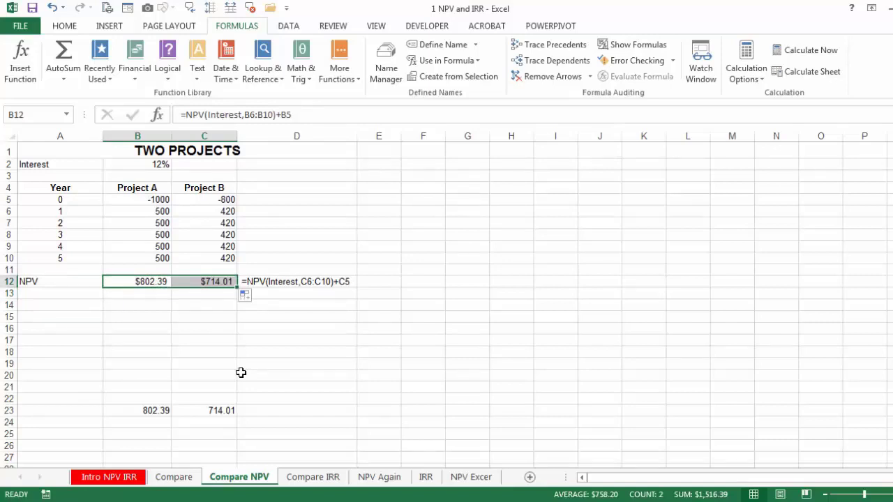
{"action": "left_click", "coordinate": [146, 410]}
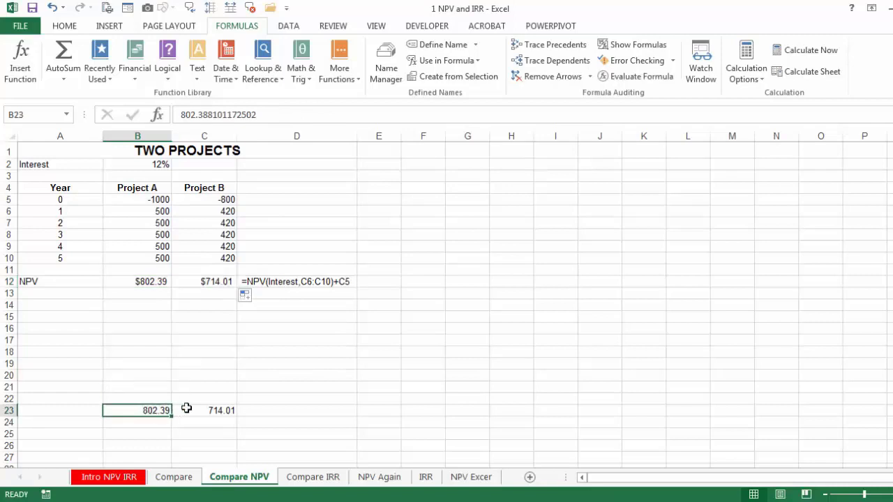
{"action": "left_click", "coordinate": [203, 410]}
{"action": "left_click", "coordinate": [150, 409]}
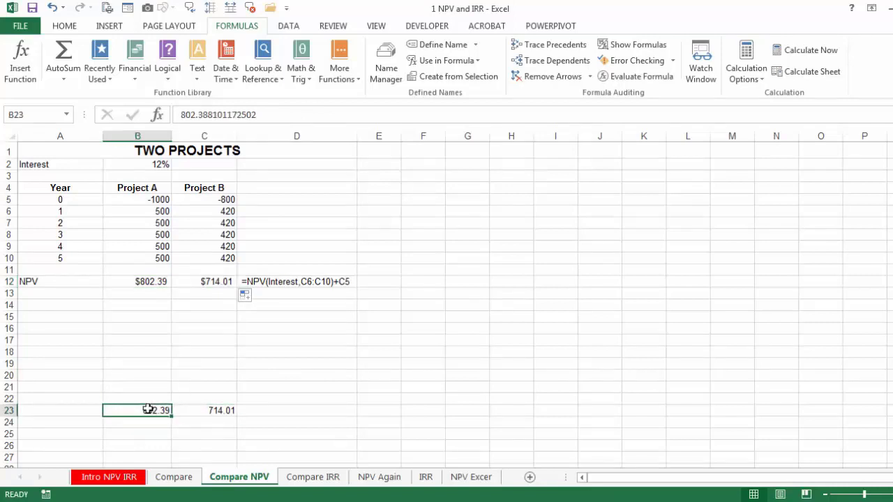
Step: On the Compare IRR sheet, insert the Financial function IRR in B12 for Project A, with B5:B10 as Values
{"action": "left_click", "coordinate": [156, 283]}
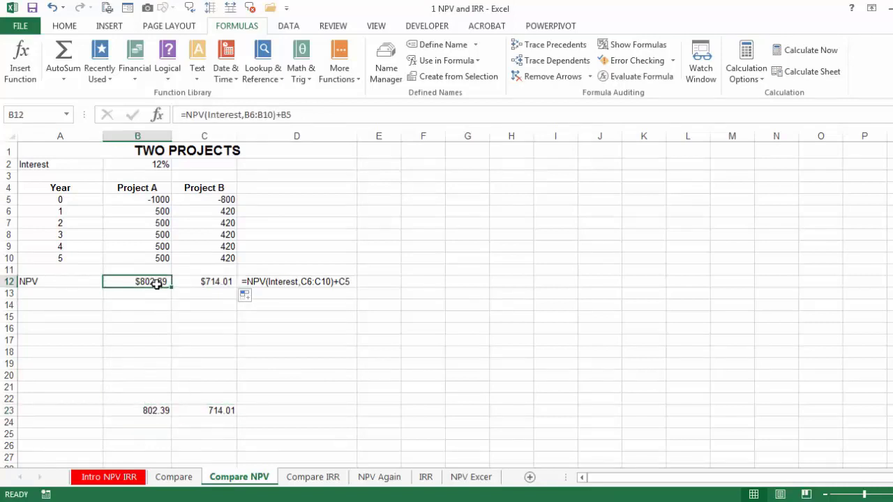
{"action": "left_click", "coordinate": [312, 477]}
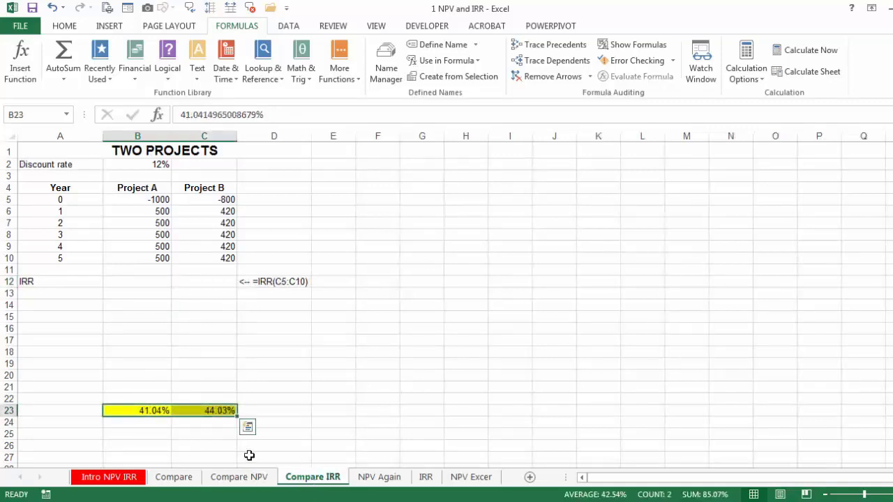
{"action": "left_click", "coordinate": [142, 279]}
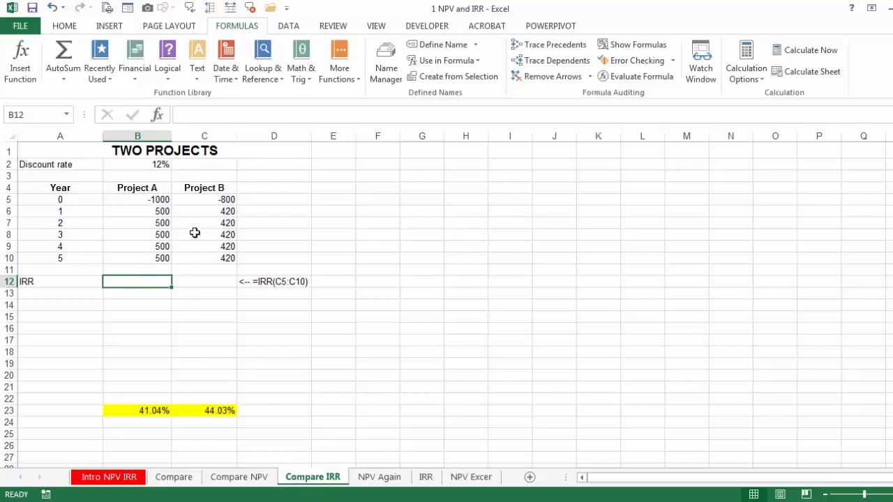
{"action": "left_click", "coordinate": [158, 117]}
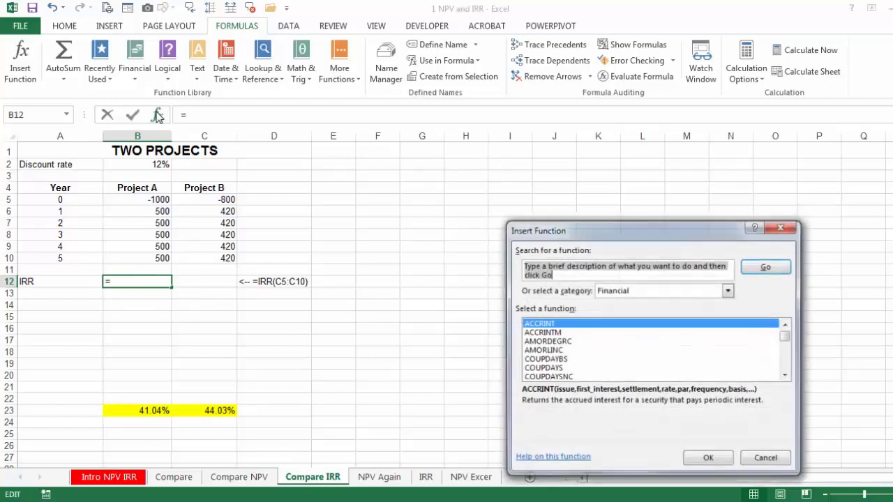
{"action": "left_click", "coordinate": [558, 370]}
{"action": "key", "text": "i"}
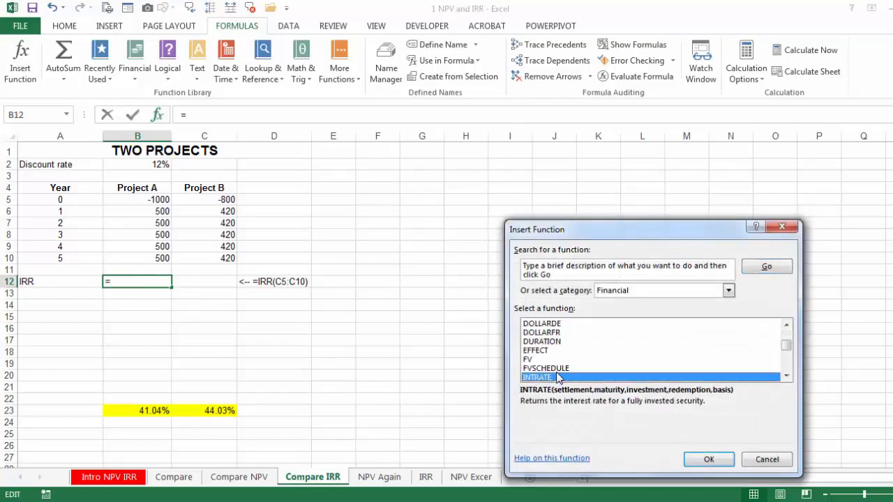
{"action": "key", "text": "Down"}
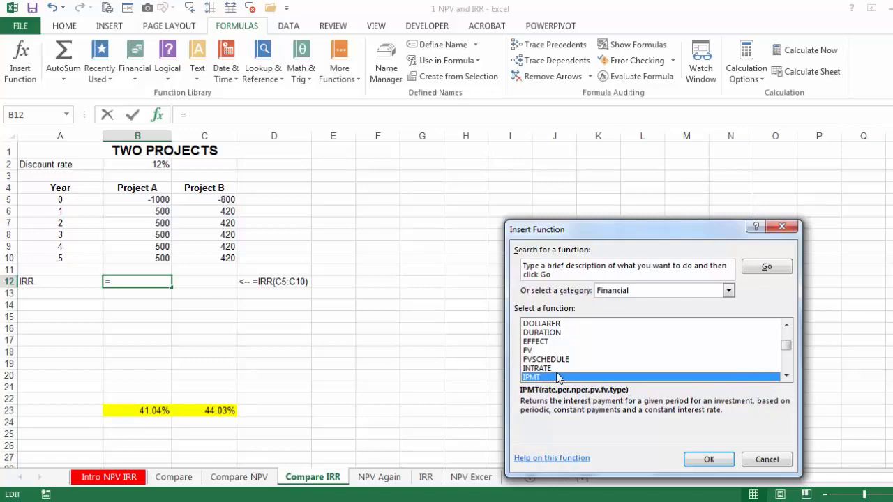
{"action": "key", "text": "Down"}
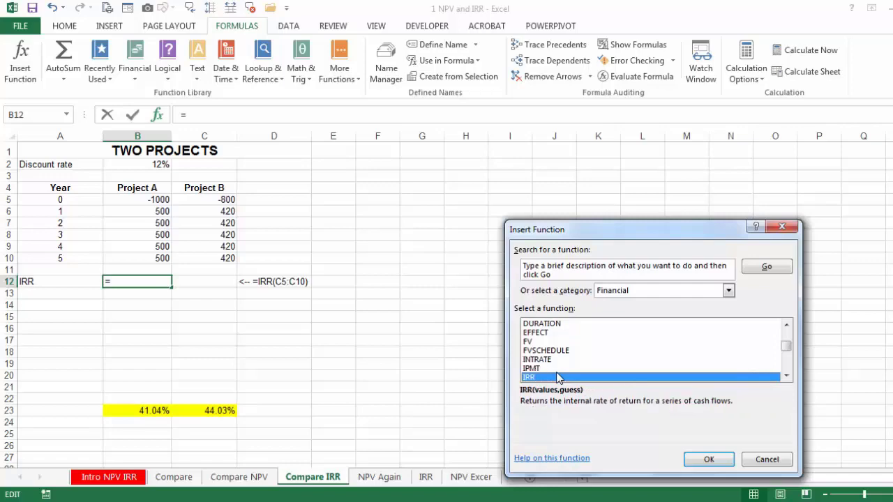
{"action": "left_click", "coordinate": [698, 455]}
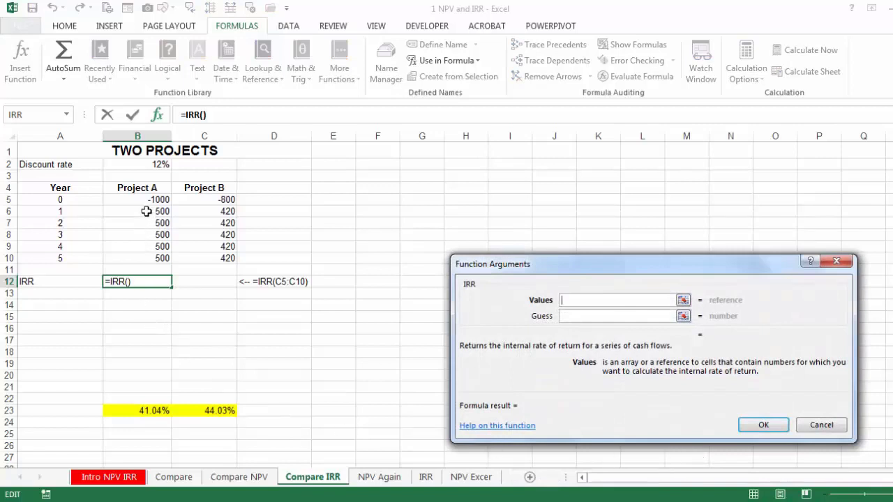
{"action": "left_click_drag", "start_coordinate": [147, 205], "coordinate": [145, 253]}
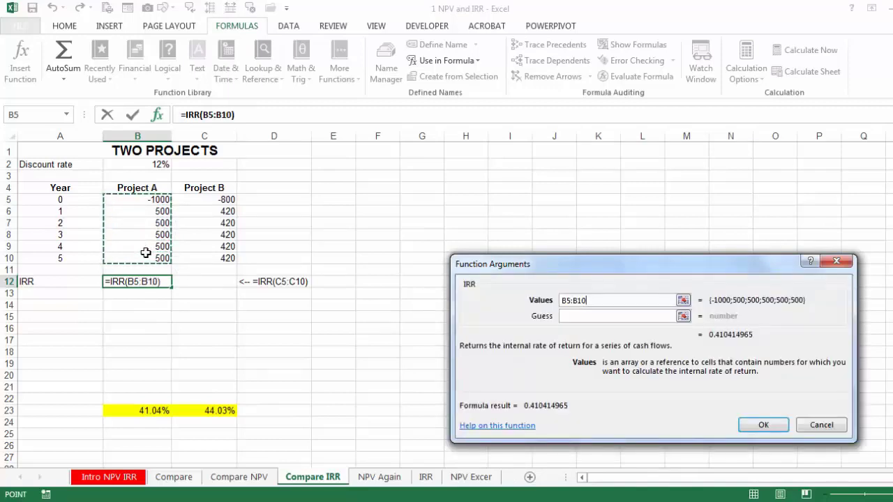
{"action": "left_click", "coordinate": [758, 433]}
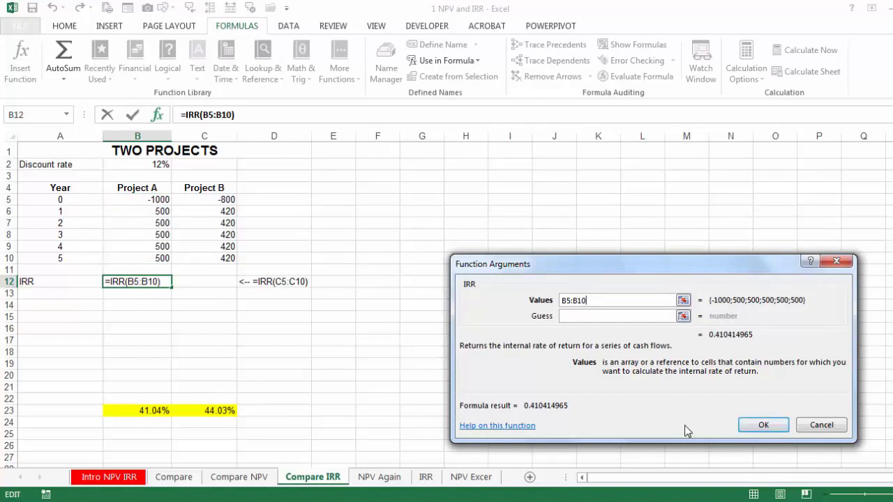
{"action": "left_click", "coordinate": [758, 431]}
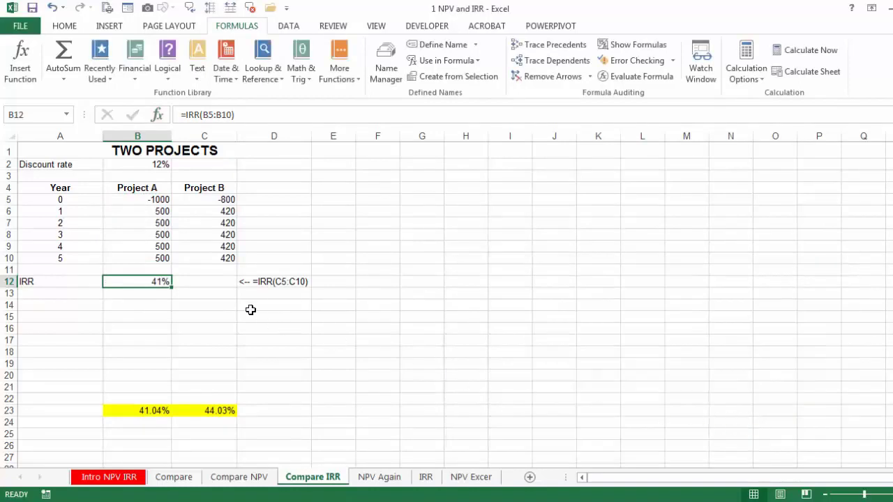
Step: Show the IRR in B12 with two decimal places and fill the formula across to C12 for Project B
{"action": "left_click", "coordinate": [62, 27]}
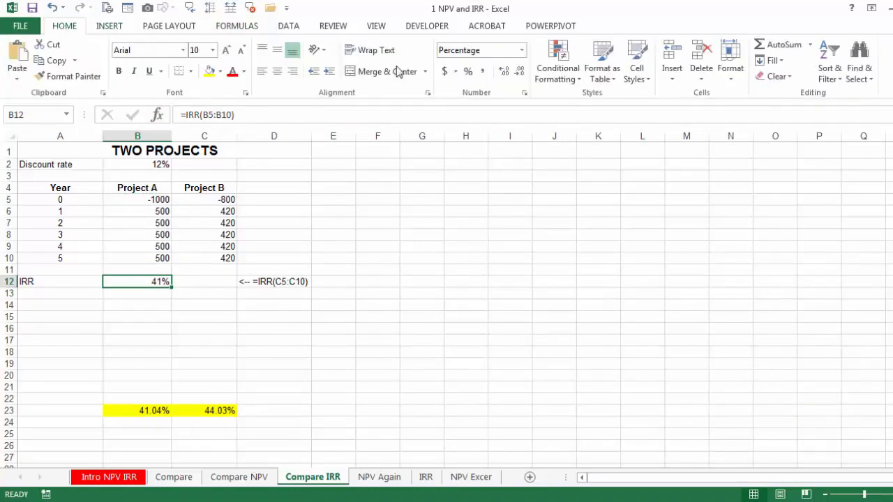
{"action": "left_click", "coordinate": [504, 72]}
{"action": "left_click", "coordinate": [505, 74]}
{"action": "left_click_drag", "start_coordinate": [172, 286], "coordinate": [219, 292]}
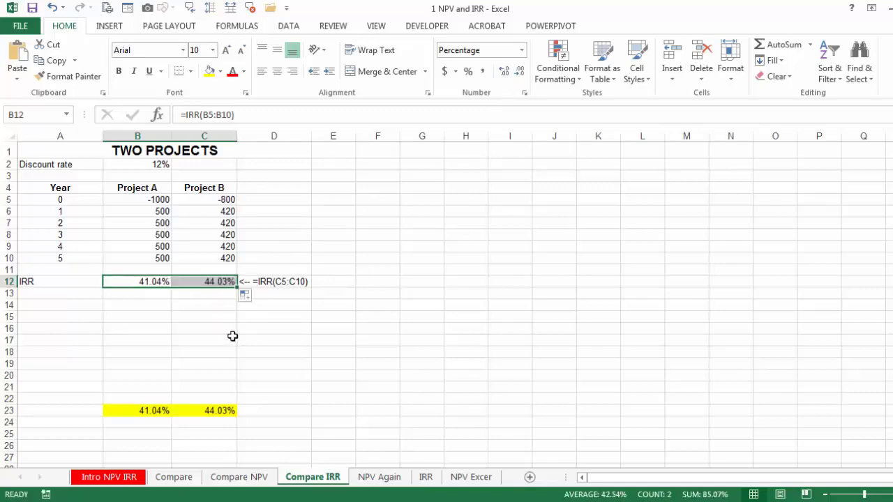
{"action": "left_click", "coordinate": [219, 282]}
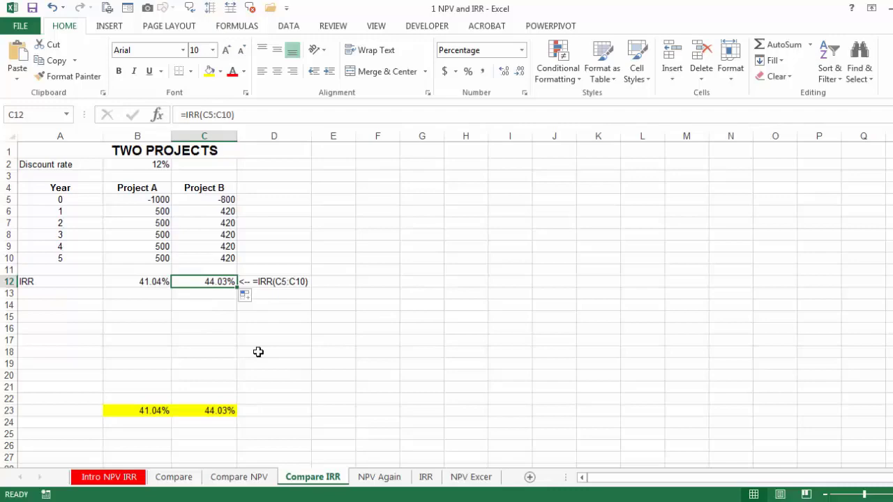
Step: On the NPV Again sheet, name the rate cell G1 from its label in F1, using the selection's left column
{"action": "left_click", "coordinate": [377, 483]}
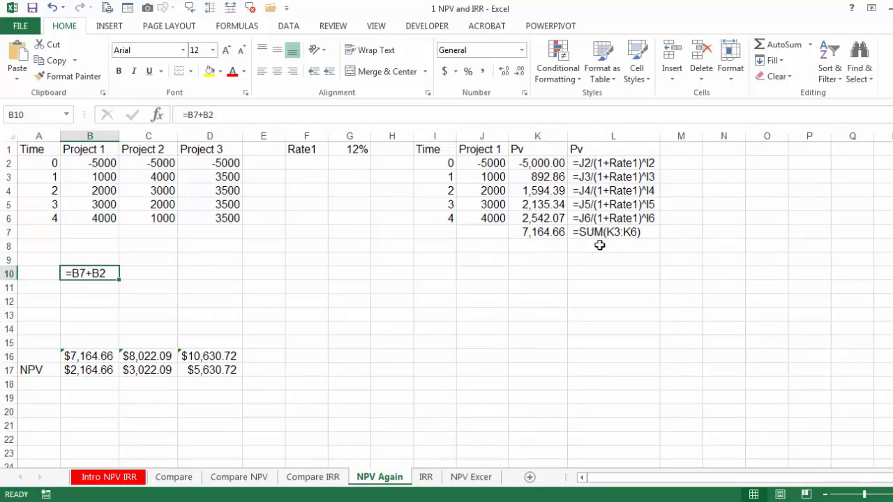
{"action": "left_click", "coordinate": [315, 146]}
{"action": "left_click_drag", "start_coordinate": [314, 146], "coordinate": [342, 147]}
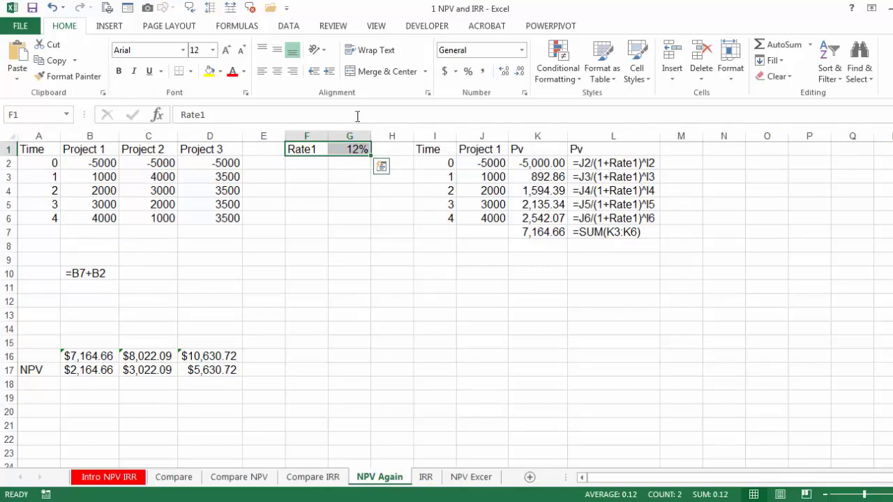
{"action": "left_click", "coordinate": [236, 26]}
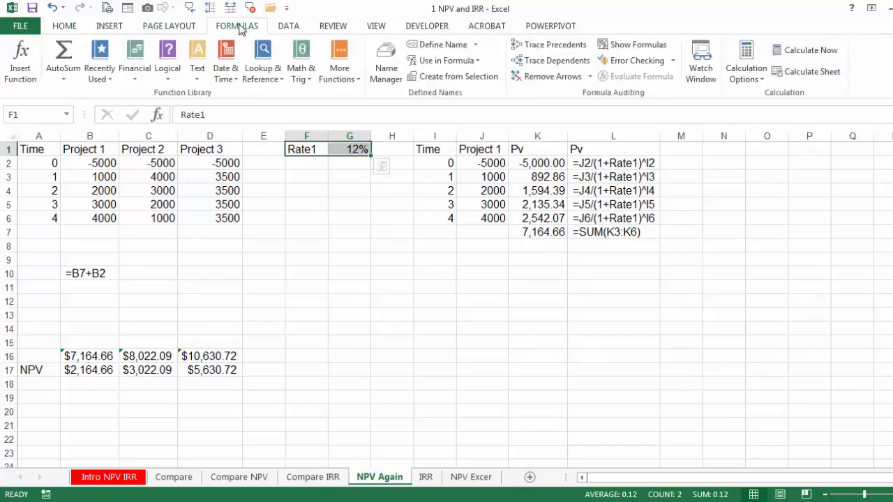
{"action": "left_click", "coordinate": [469, 79]}
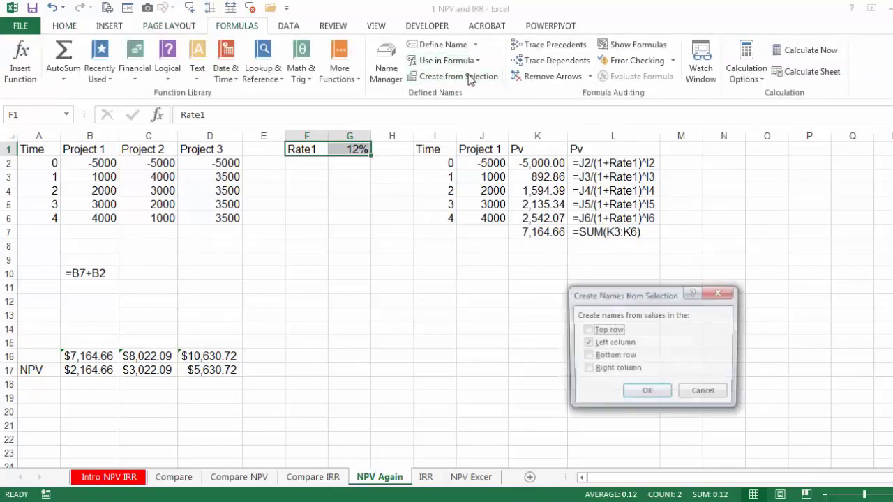
{"action": "left_click", "coordinate": [647, 394]}
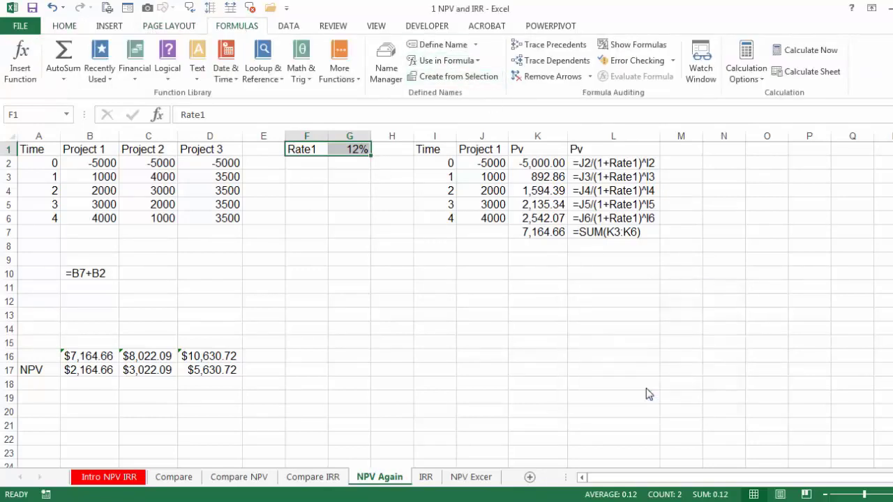
Step: Insert the Financial function NPV in B7 for Project 1, with Rate1 as the rate and B3:B6 as Value1
{"action": "left_click", "coordinate": [581, 163]}
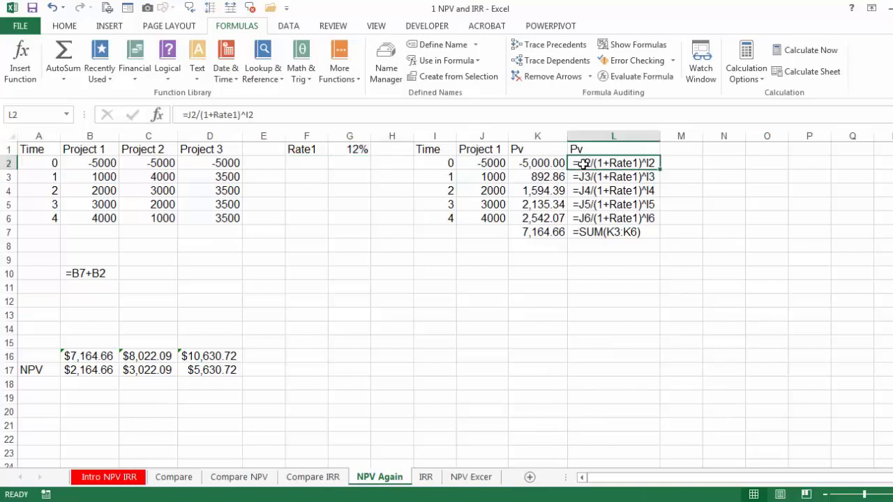
{"action": "left_click", "coordinate": [555, 233]}
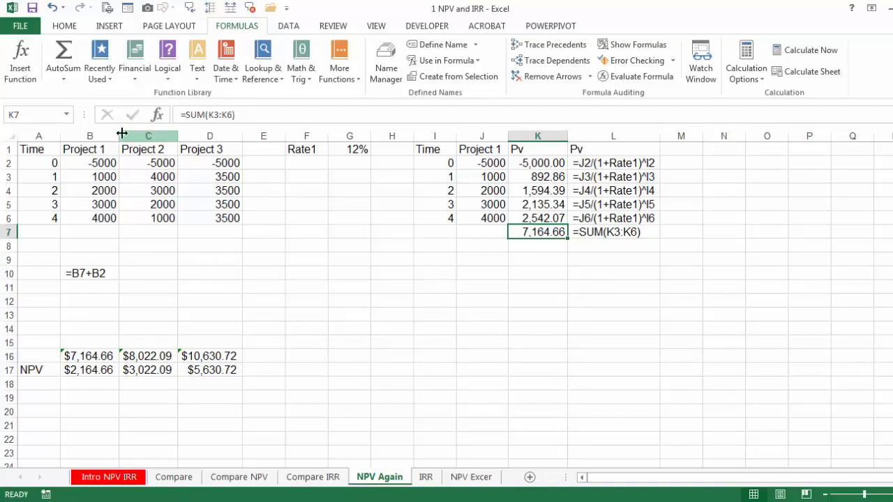
{"action": "left_click", "coordinate": [101, 230]}
{"action": "type", "text": "="}
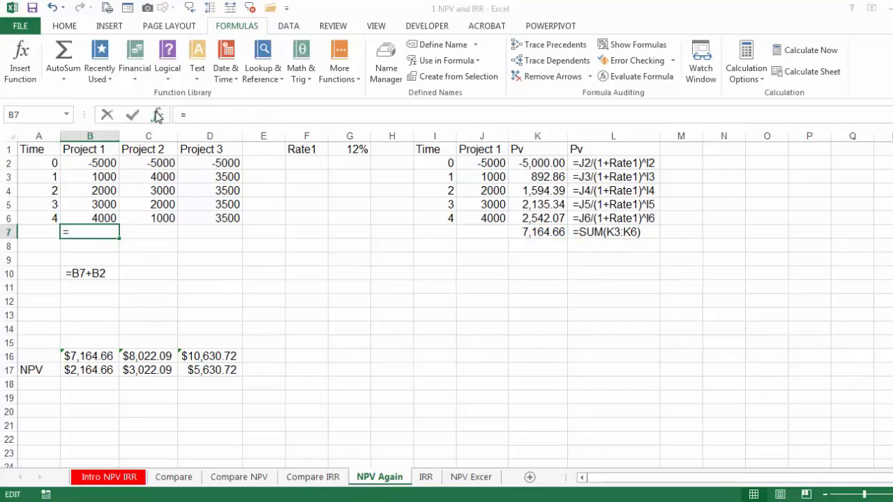
{"action": "left_click", "coordinate": [157, 115]}
{"action": "left_click", "coordinate": [539, 342]}
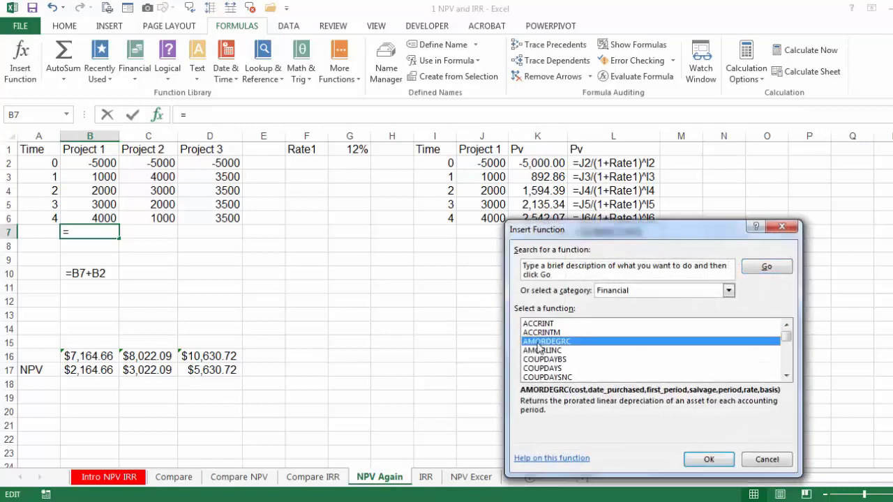
{"action": "type", "text": "npv"}
{"action": "left_click", "coordinate": [706, 459]}
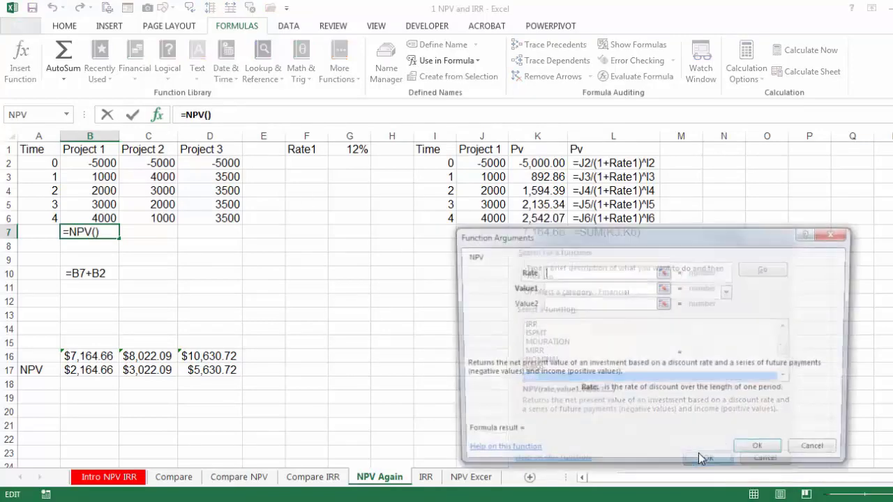
{"action": "left_click", "coordinate": [347, 148]}
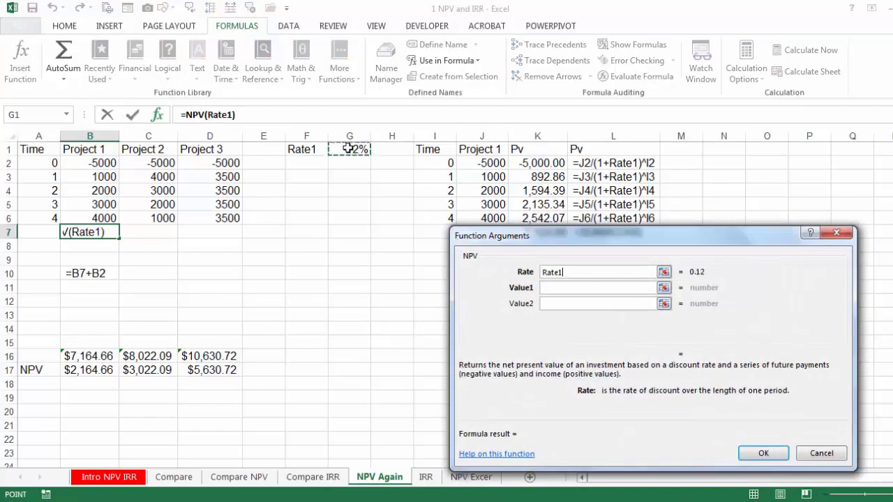
{"action": "left_click", "coordinate": [566, 293]}
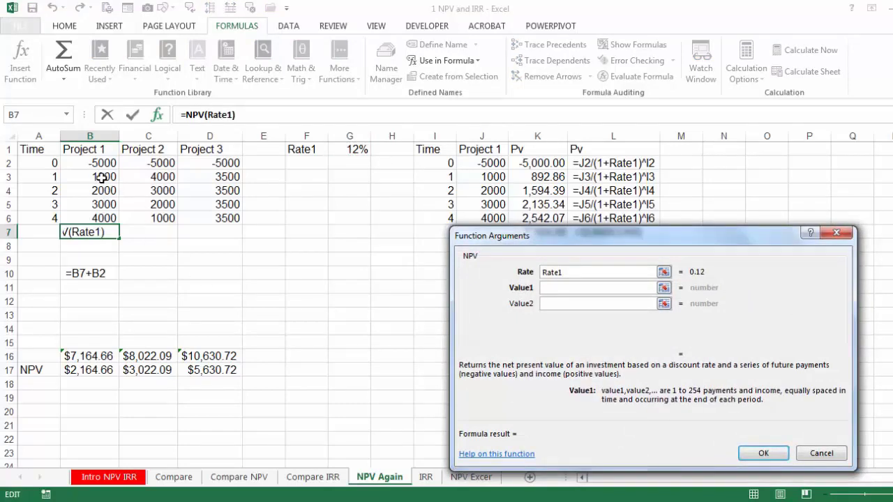
{"action": "left_click_drag", "start_coordinate": [101, 177], "coordinate": [103, 212]}
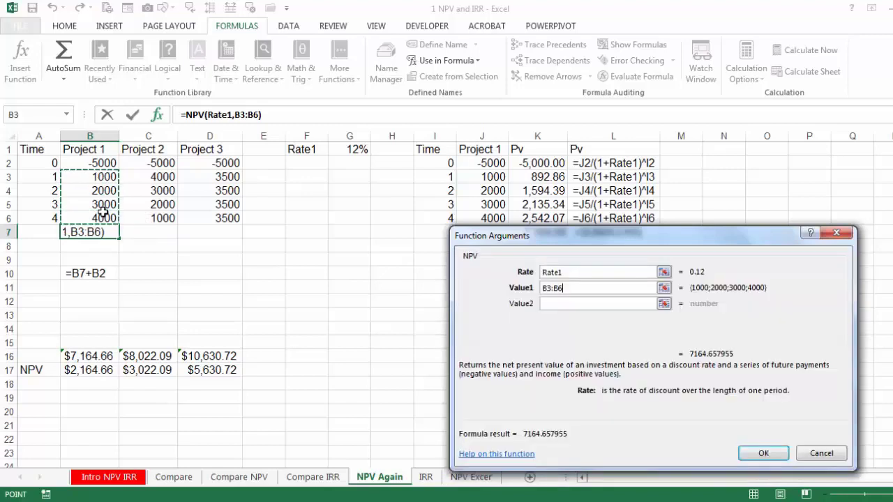
{"action": "left_click", "coordinate": [762, 454]}
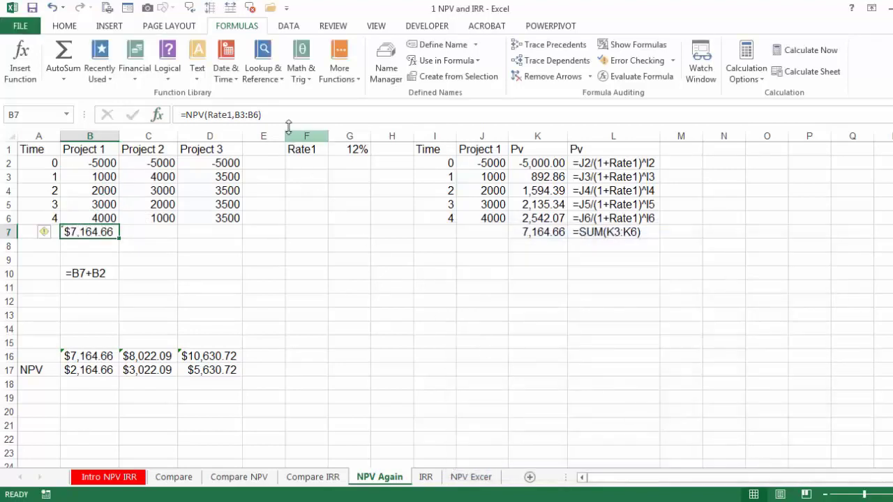
Step: Add Project 1's time 0 outlay in B2 to the NPV formula in B7 and fill it across to D7
{"action": "left_click", "coordinate": [285, 118]}
{"action": "type", "text": "+"}
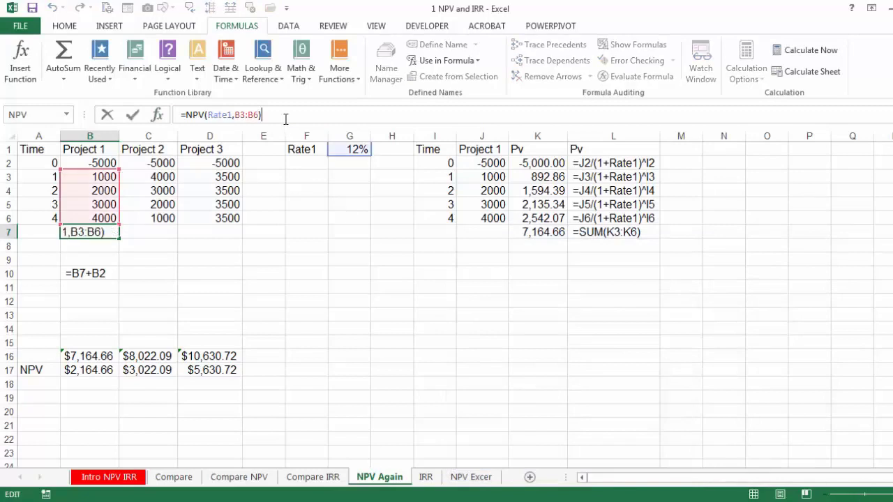
{"action": "left_click", "coordinate": [103, 163]}
{"action": "key", "text": "Return"}
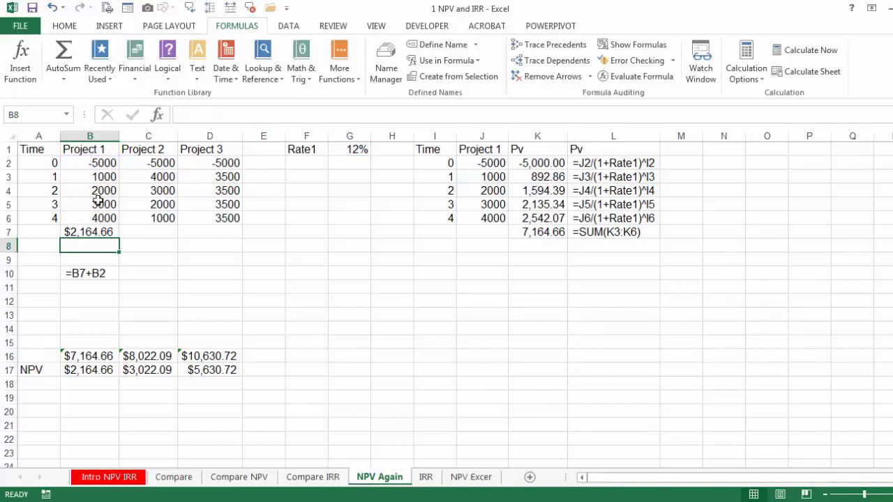
{"action": "left_click", "coordinate": [99, 232]}
{"action": "left_click_drag", "start_coordinate": [119, 237], "coordinate": [239, 238]}
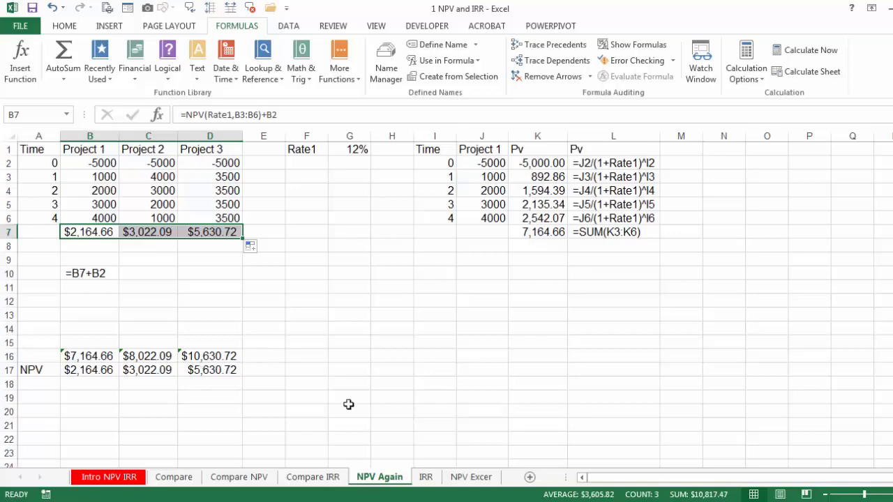
Step: On the IRR sheet, insert the Financial function IRR in B7 for Project 1, with B2:B5 as the Values
{"action": "left_click", "coordinate": [424, 479]}
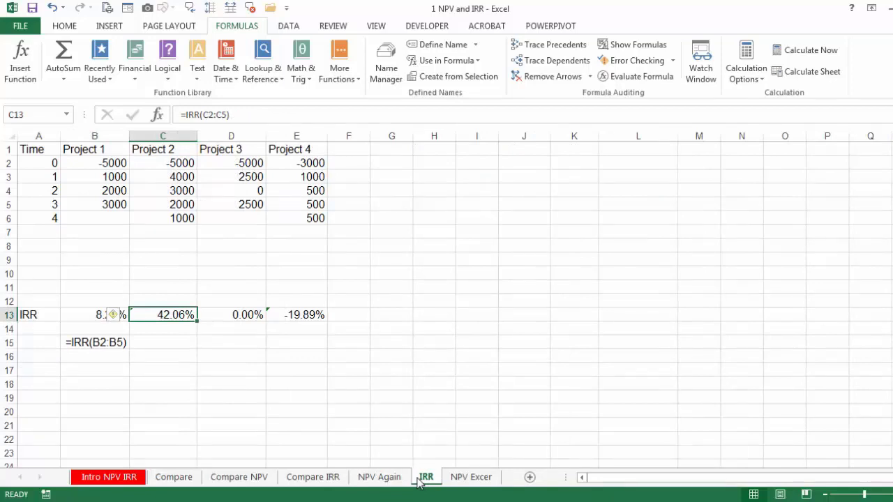
{"action": "left_click", "coordinate": [82, 232]}
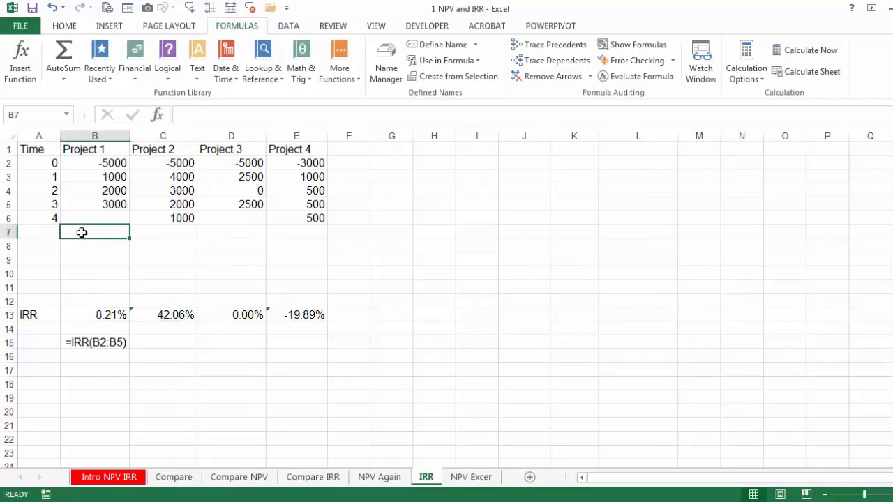
{"action": "left_click", "coordinate": [157, 115]}
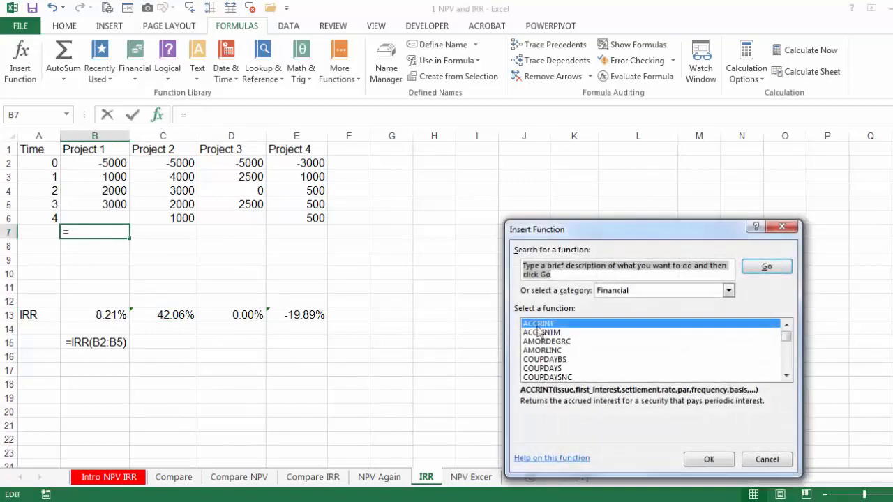
{"action": "left_click", "coordinate": [542, 333]}
{"action": "key", "text": "i"}
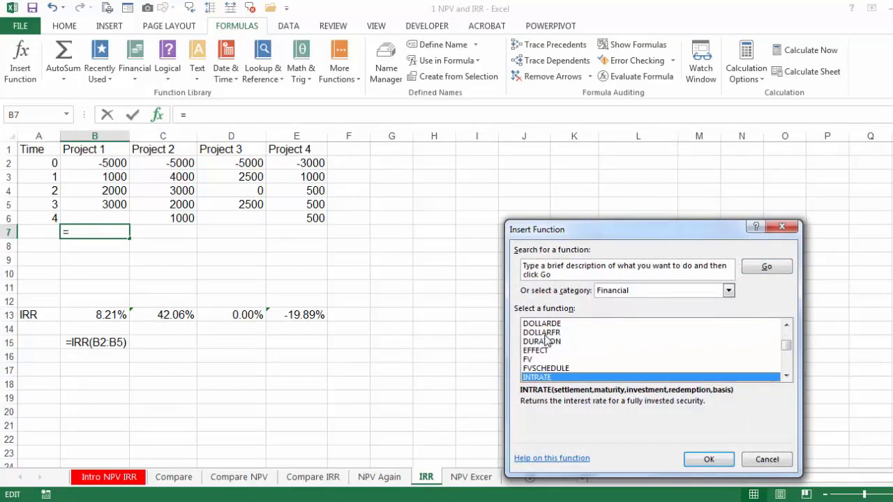
{"action": "key", "text": "r"}
{"action": "left_click", "coordinate": [709, 459]}
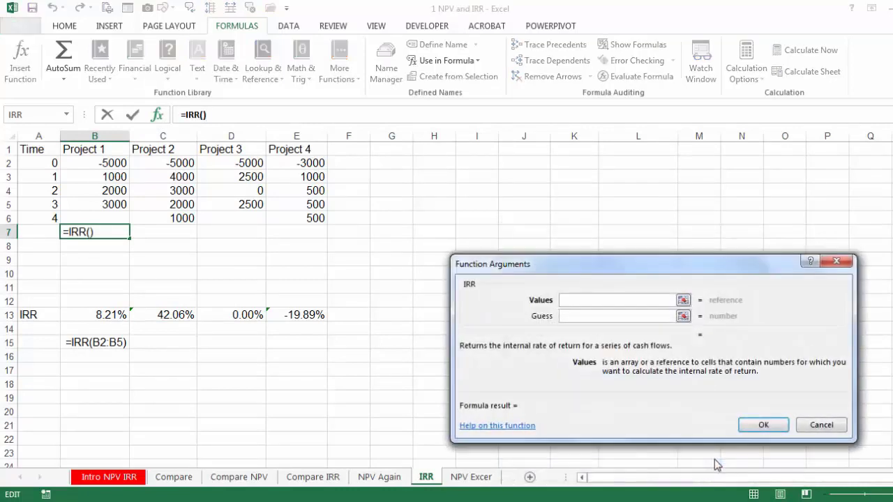
{"action": "left_click", "coordinate": [110, 162]}
{"action": "left_click_drag", "start_coordinate": [109, 162], "coordinate": [113, 197]}
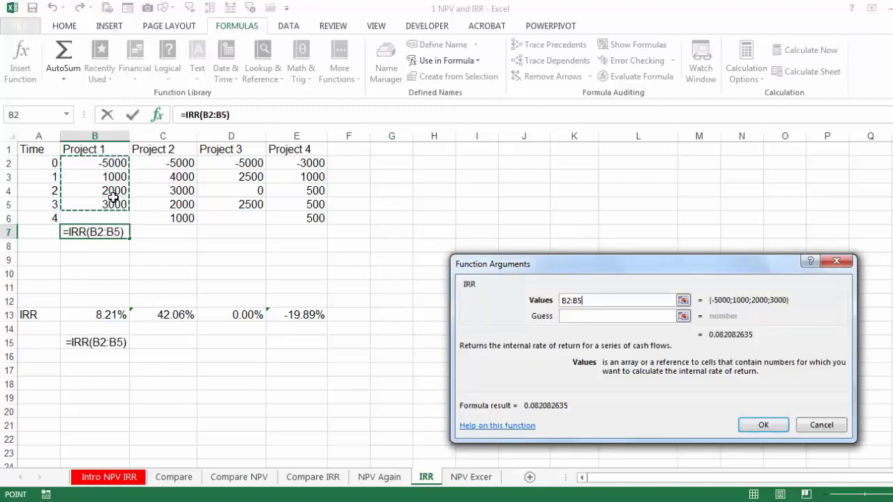
{"action": "left_click", "coordinate": [748, 426]}
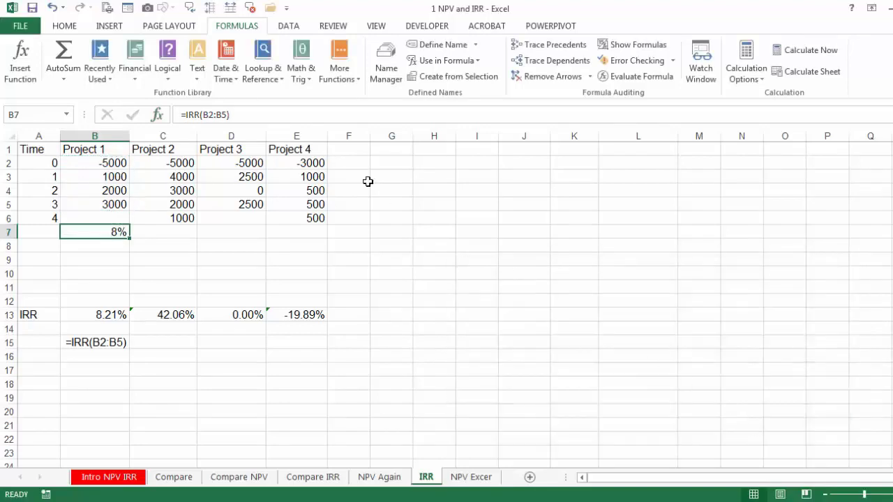
Step: Show the percentages in B7:E7 with two decimal places
{"action": "left_click", "coordinate": [55, 28]}
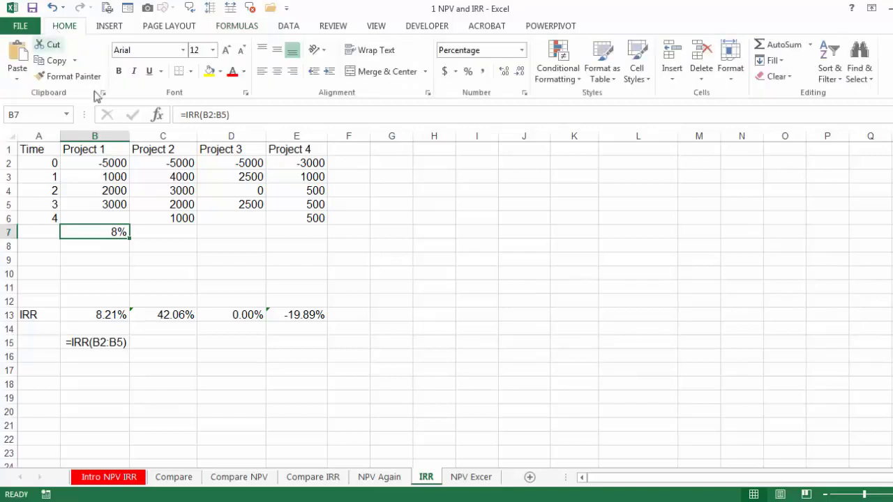
{"action": "left_click_drag", "start_coordinate": [91, 231], "coordinate": [303, 230]}
{"action": "left_click", "coordinate": [501, 74]}
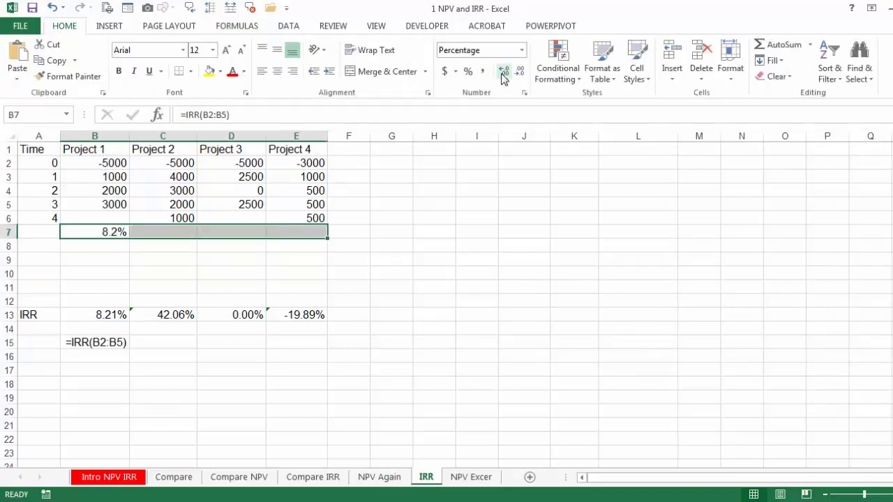
{"action": "left_click", "coordinate": [502, 73]}
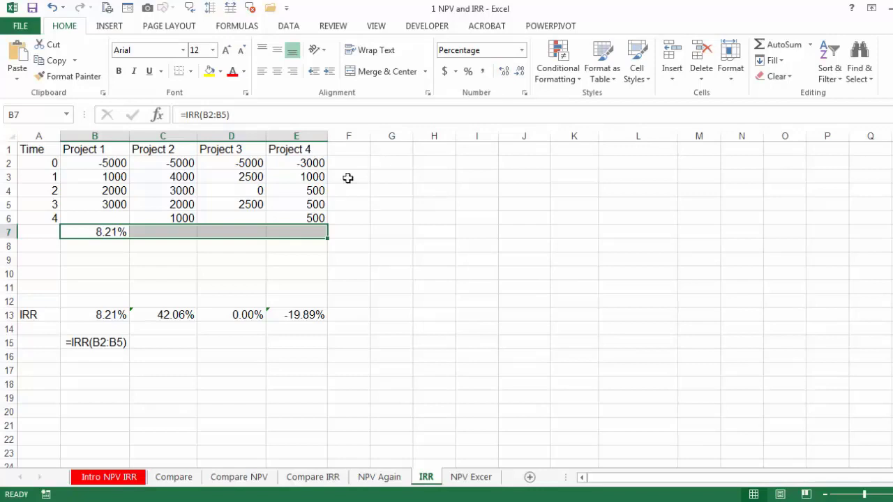
{"action": "left_click", "coordinate": [118, 231]}
Step: Insert the Financial function IRR in C7 for Project 2, with C2:C6 as the Values, and check the range it references
{"action": "left_click", "coordinate": [160, 232]}
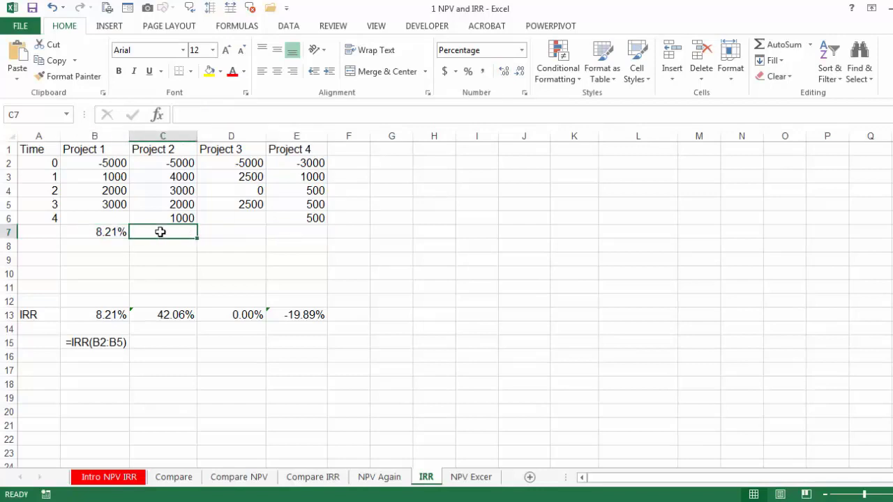
{"action": "left_click", "coordinate": [158, 114]}
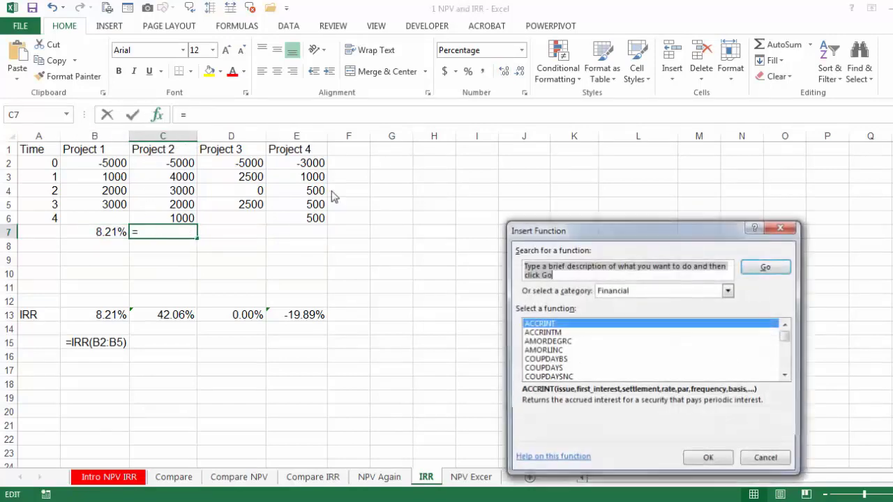
{"action": "left_click", "coordinate": [551, 351]}
{"action": "key", "text": "i"}
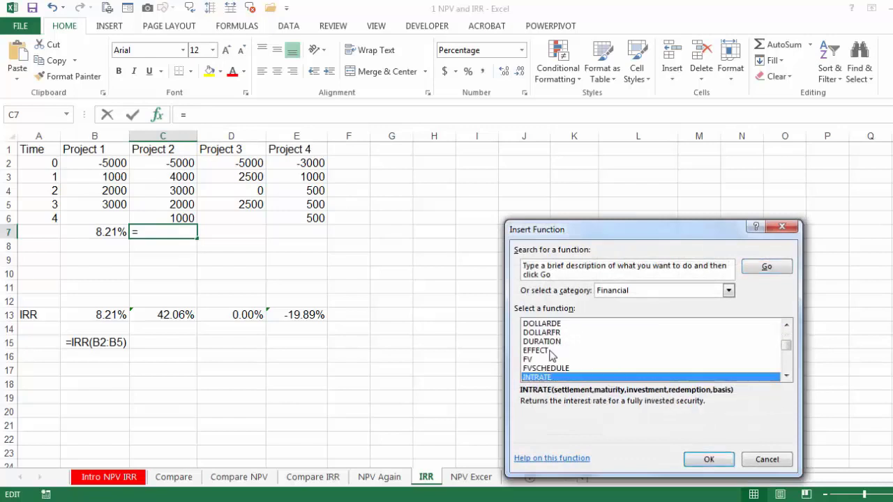
{"action": "key", "text": "Down"}
{"action": "key", "text": "Down"}
{"action": "left_click", "coordinate": [709, 459]}
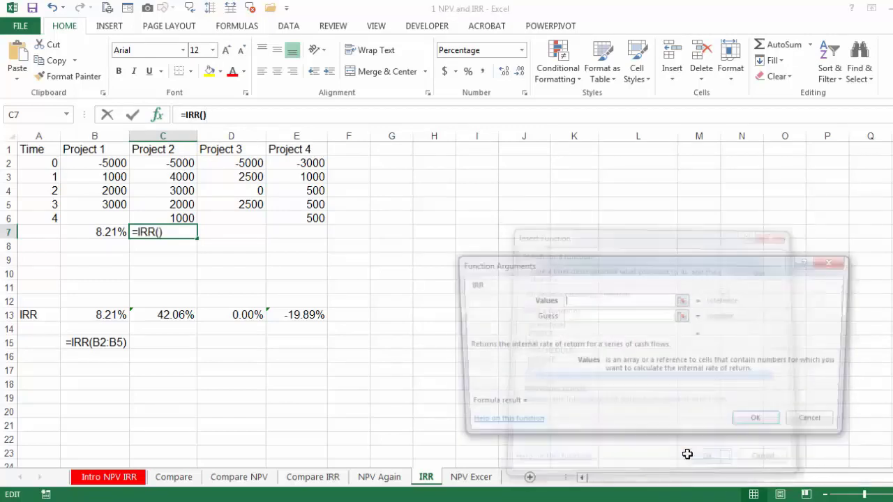
{"action": "left_click_drag", "start_coordinate": [173, 165], "coordinate": [178, 216]}
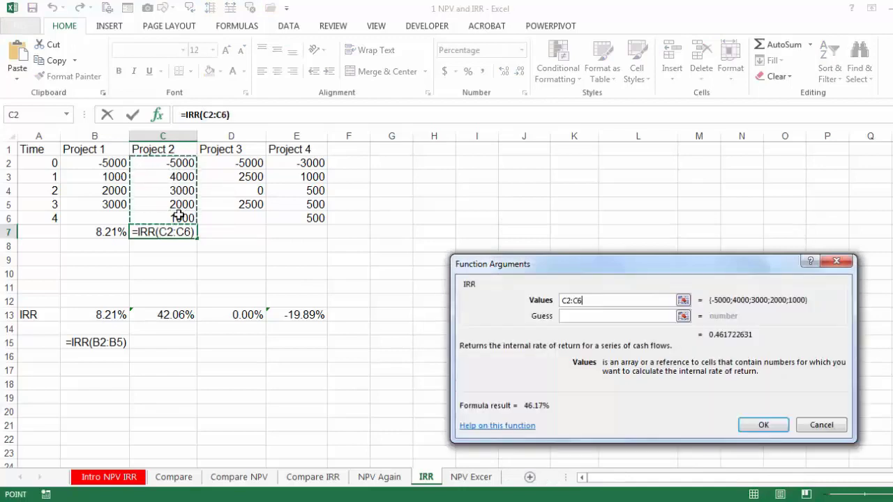
{"action": "key", "text": "Return"}
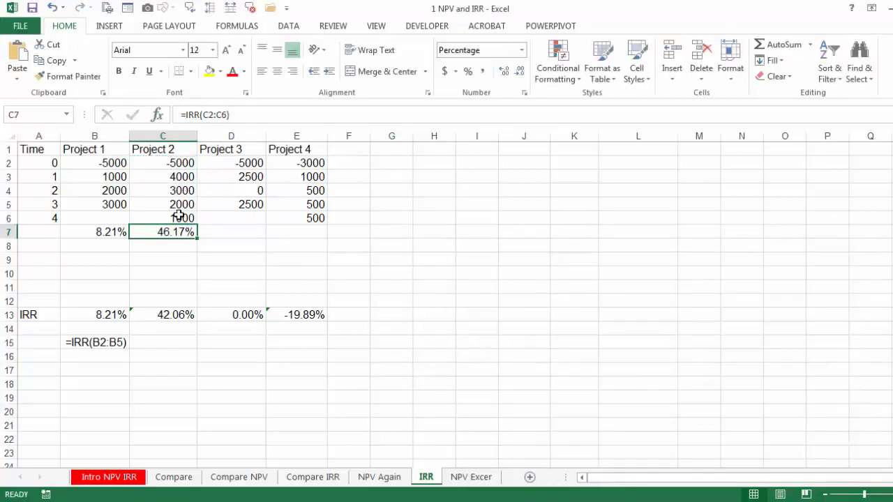
{"action": "key", "text": "F2"}
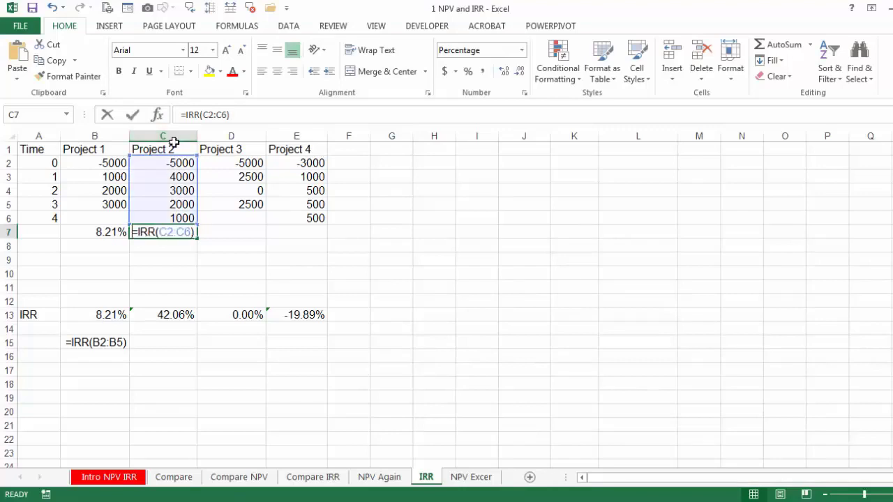
{"action": "key", "text": "Escape"}
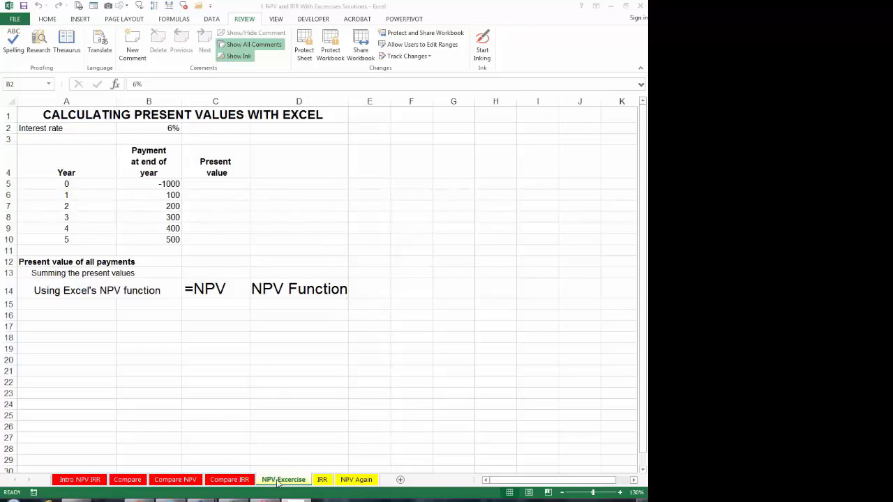
Step: On the NPV Excercise sheet, name the interest rate cell B2 from its label in A2, using the selection's left column
{"action": "left_click", "coordinate": [155, 132]}
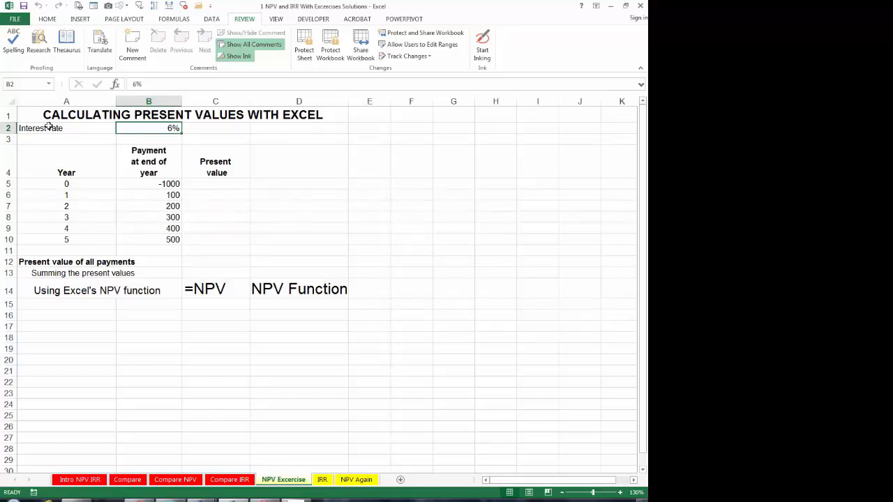
{"action": "left_click_drag", "start_coordinate": [45, 128], "coordinate": [130, 136]}
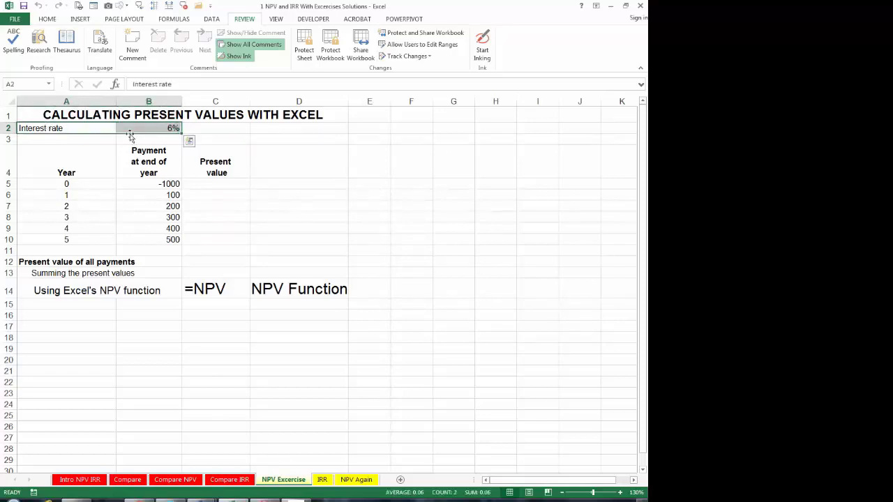
{"action": "left_click", "coordinate": [164, 21]}
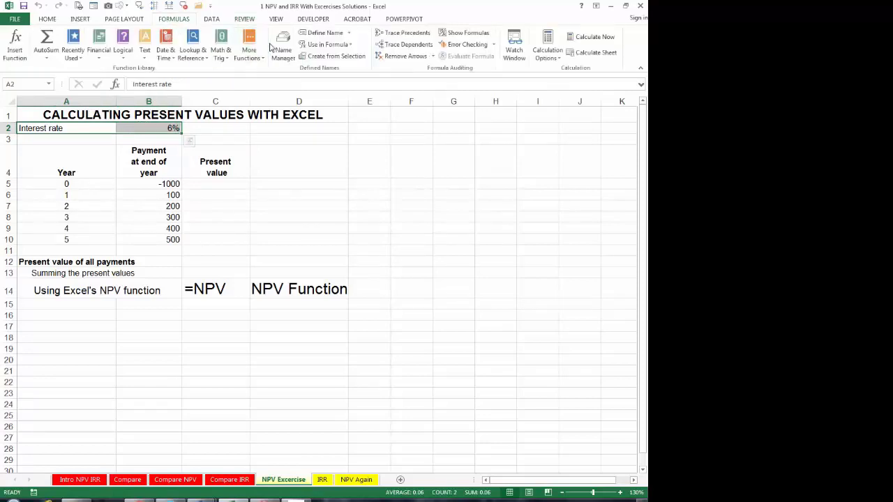
{"action": "left_click", "coordinate": [325, 55]}
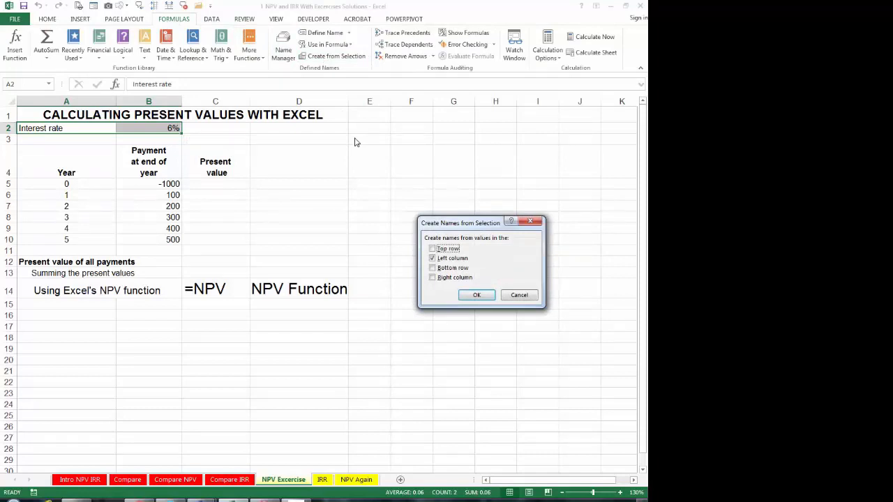
{"action": "left_click", "coordinate": [477, 295]}
{"action": "left_click", "coordinate": [171, 128]}
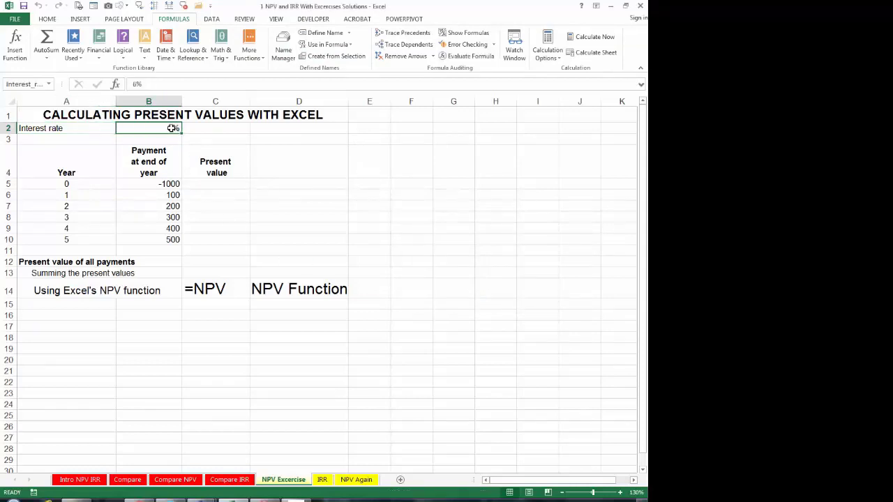
Step: Enter the year 0 present value formula =B5/(1+Interest_rate)^A5 in C5
{"action": "left_click", "coordinate": [231, 183]}
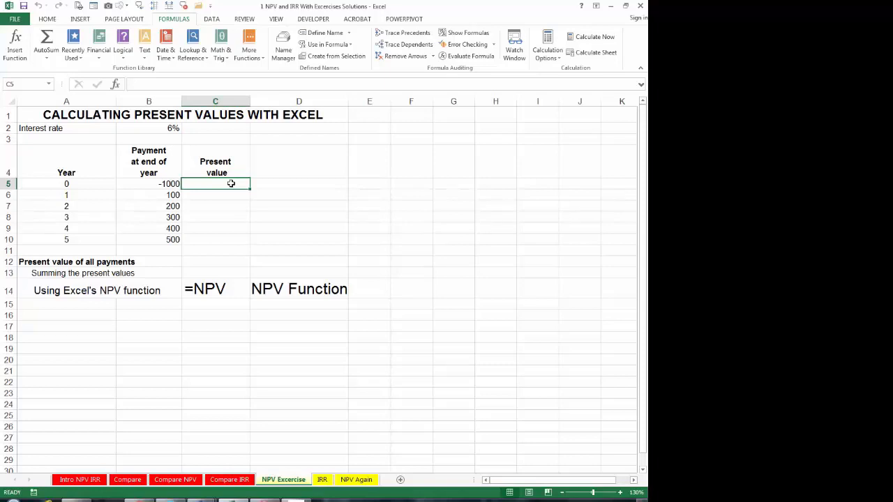
{"action": "type", "text": "="}
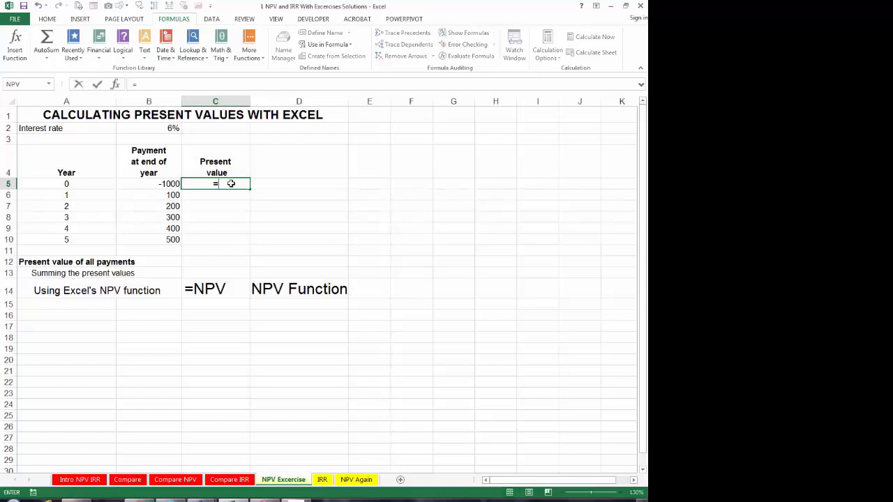
{"action": "left_click", "coordinate": [159, 183]}
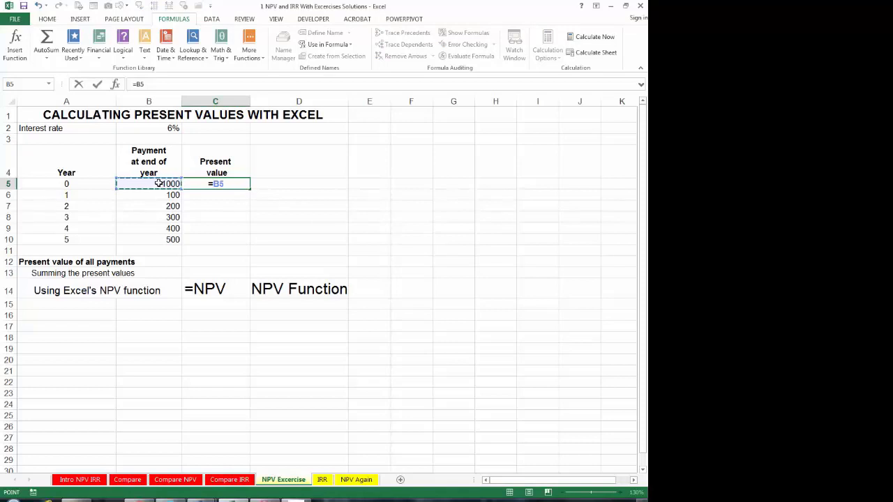
{"action": "type", "text": "/(1+"}
{"action": "left_click", "coordinate": [145, 128]}
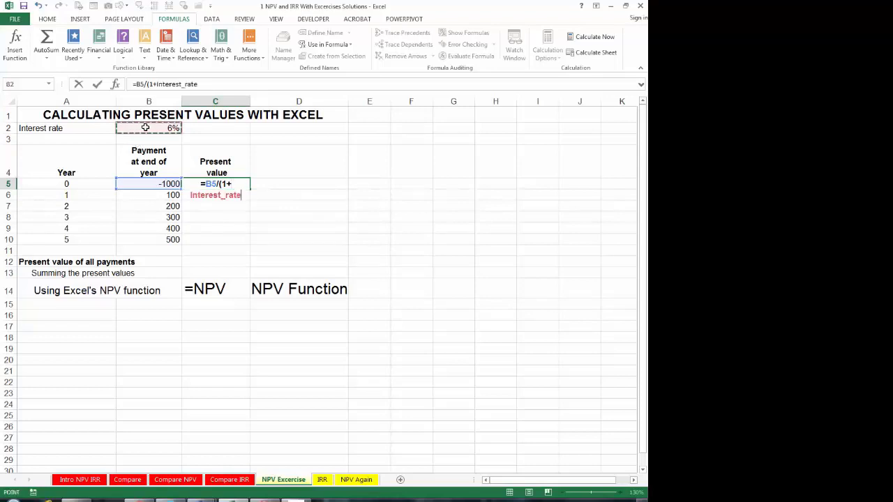
{"action": "type", "text": ")^"}
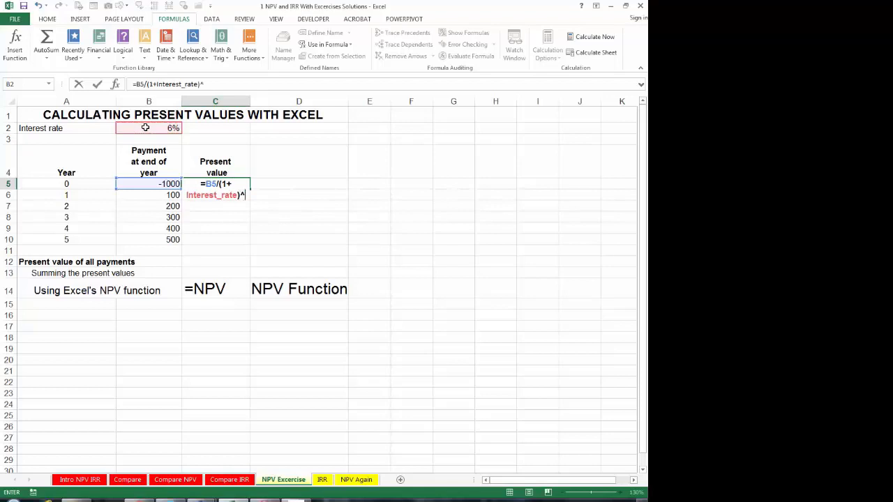
{"action": "left_click", "coordinate": [88, 182]}
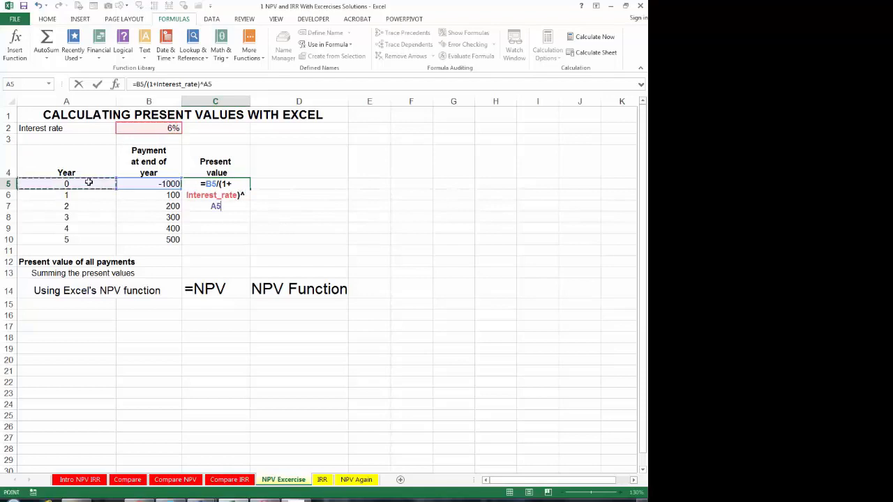
{"action": "key", "text": "Return"}
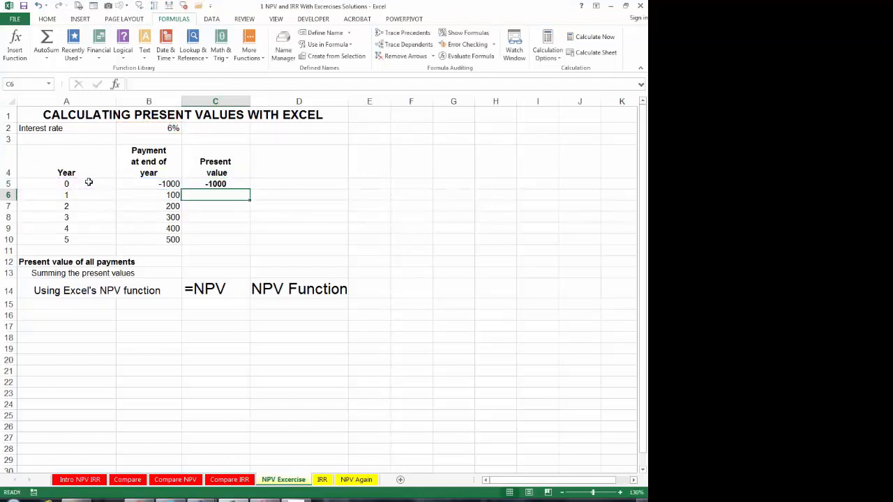
Step: Remove the bold formatting from C5 and fill its present value formula down to C10
{"action": "left_click", "coordinate": [206, 182]}
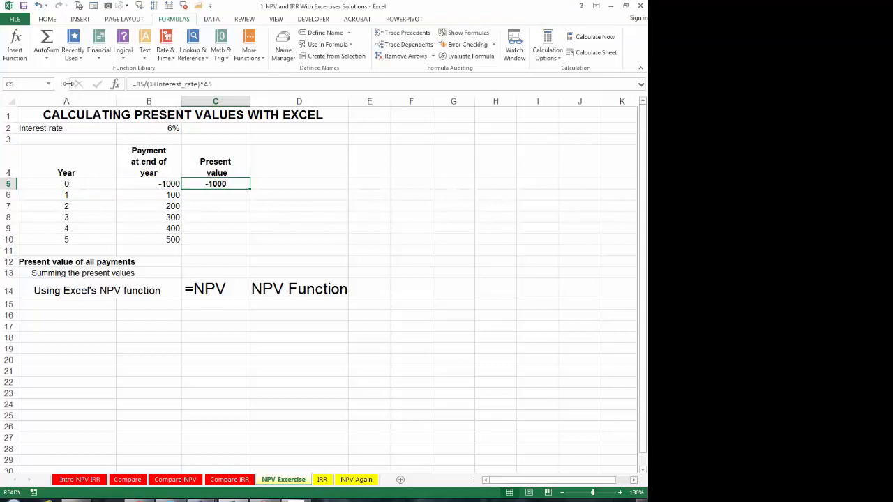
{"action": "key", "text": "ctrl+b"}
{"action": "left_click_drag", "start_coordinate": [251, 187], "coordinate": [248, 245]}
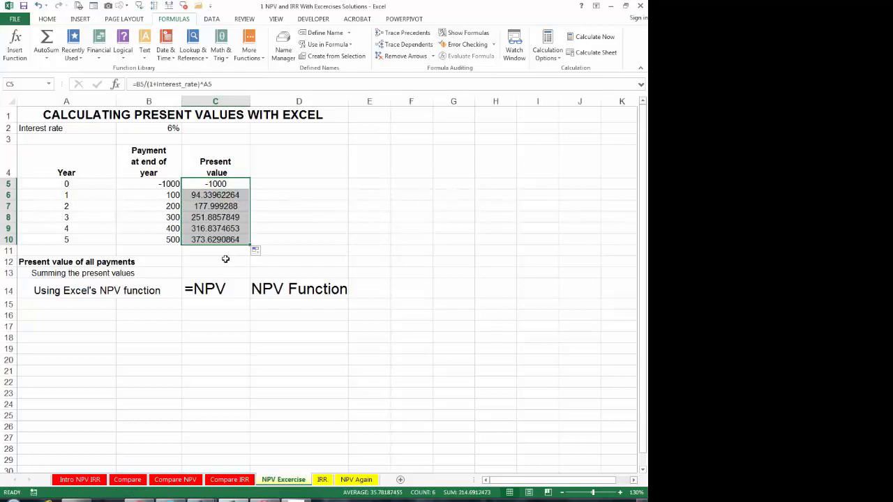
Step: Format the present values in C5:C10 in comma style with two decimal places, then select C11
{"action": "left_click", "coordinate": [47, 20]}
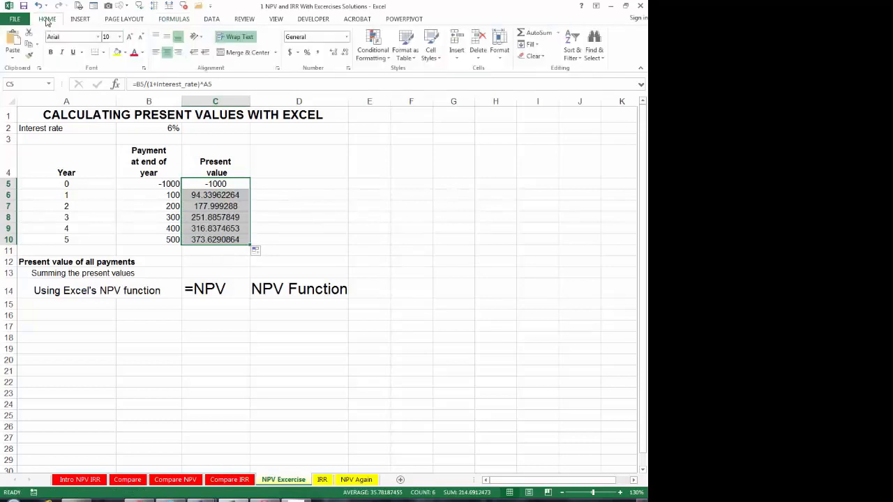
{"action": "left_click", "coordinate": [319, 53]}
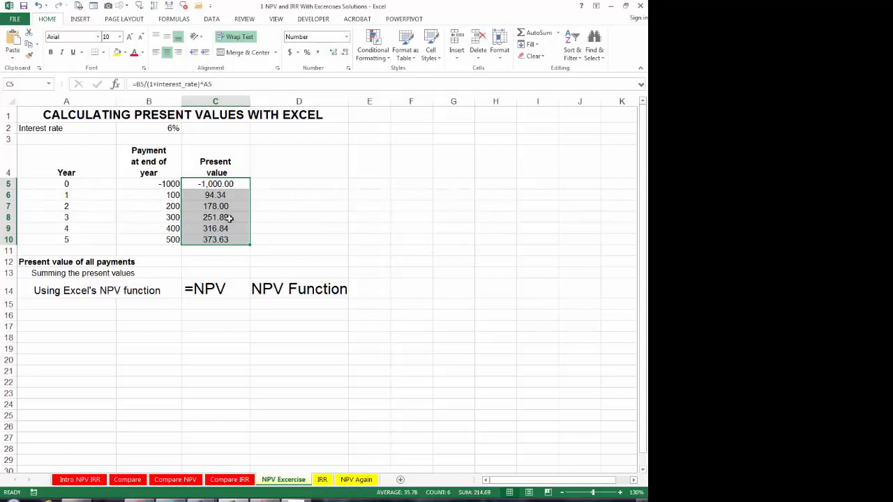
{"action": "left_click", "coordinate": [225, 250]}
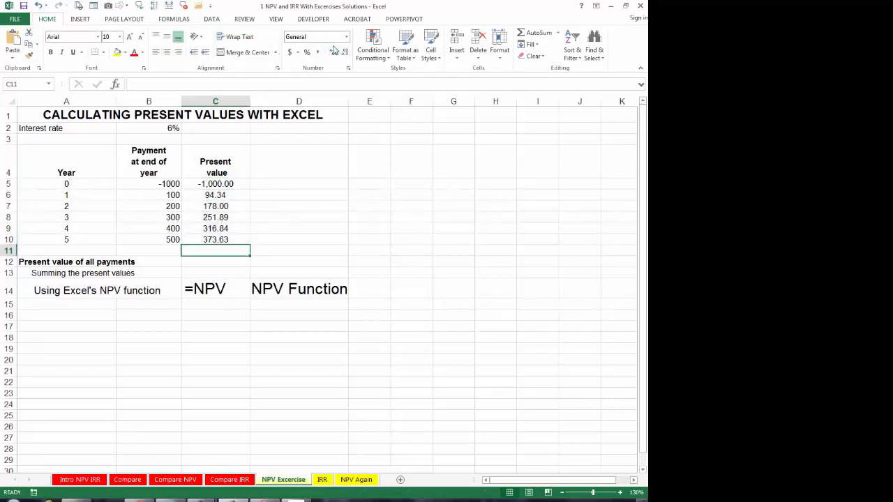
Step: Total the present values with =SUM(C5:C10) in C11
{"action": "left_click", "coordinate": [519, 34]}
{"action": "left_click", "coordinate": [520, 34]}
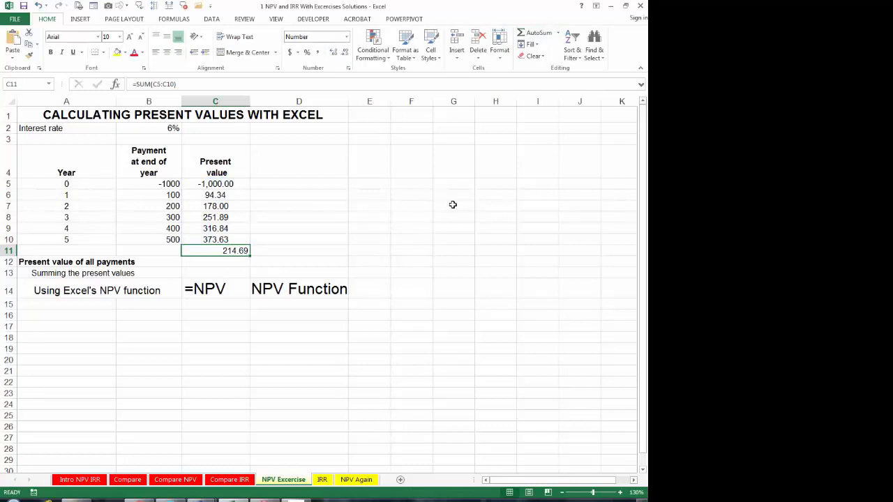
Step: Insert the NPV function from the Financial category into D15 and open its arguments
{"action": "left_click", "coordinate": [278, 306]}
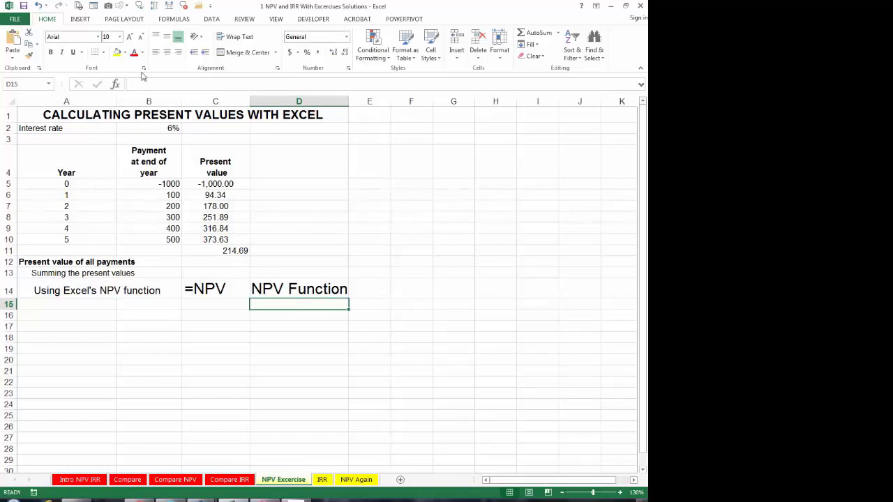
{"action": "left_click", "coordinate": [116, 84]}
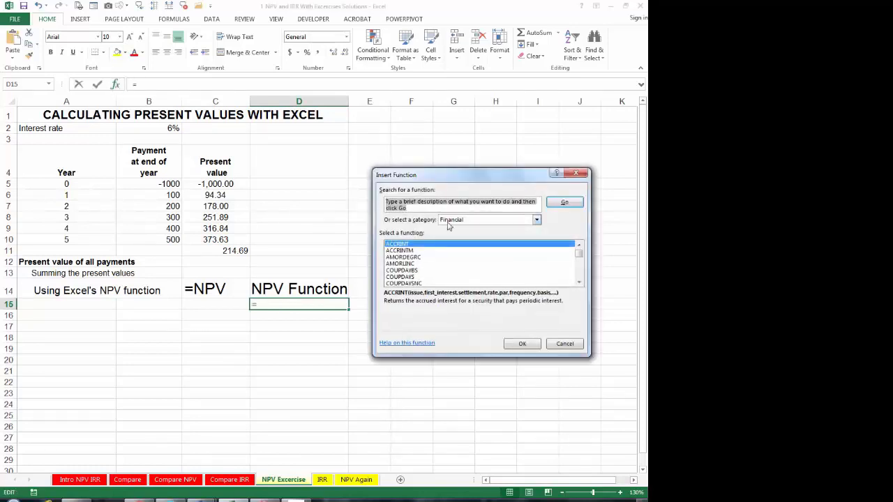
{"action": "left_click", "coordinate": [536, 220]}
{"action": "left_click", "coordinate": [538, 221]}
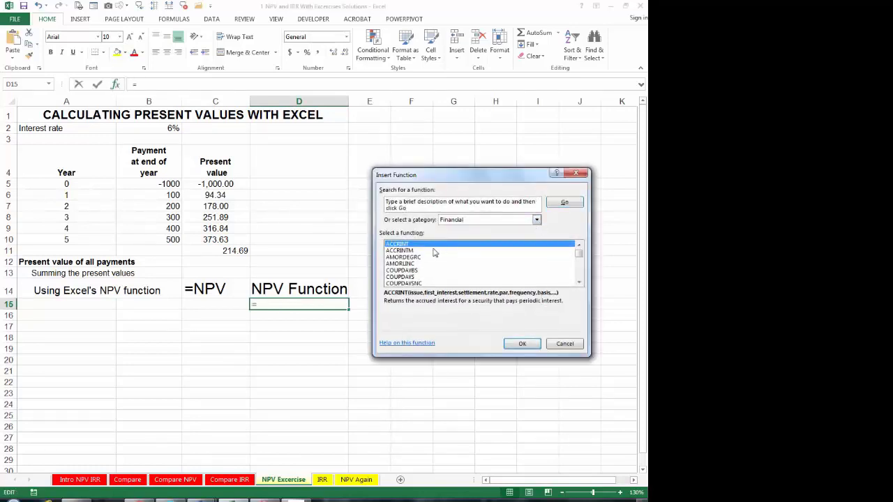
{"action": "left_click", "coordinate": [412, 258]}
{"action": "key", "text": "n"}
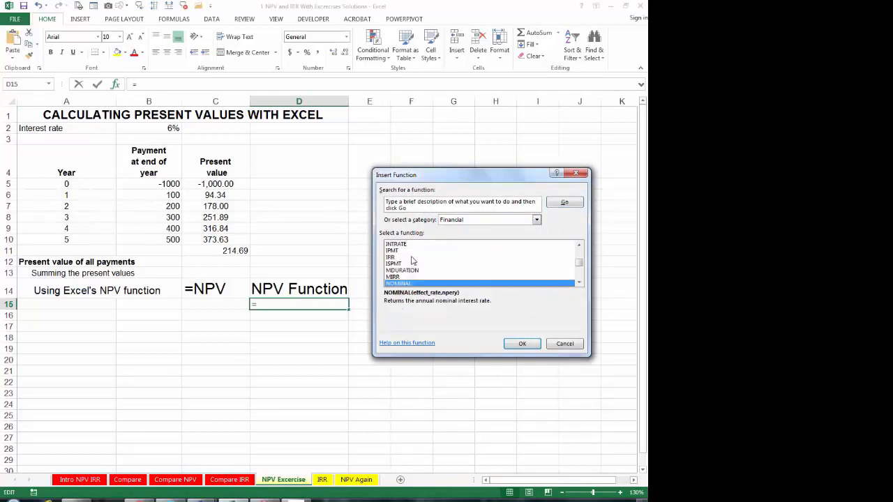
{"action": "key", "text": "Down"}
{"action": "key", "text": "Down"}
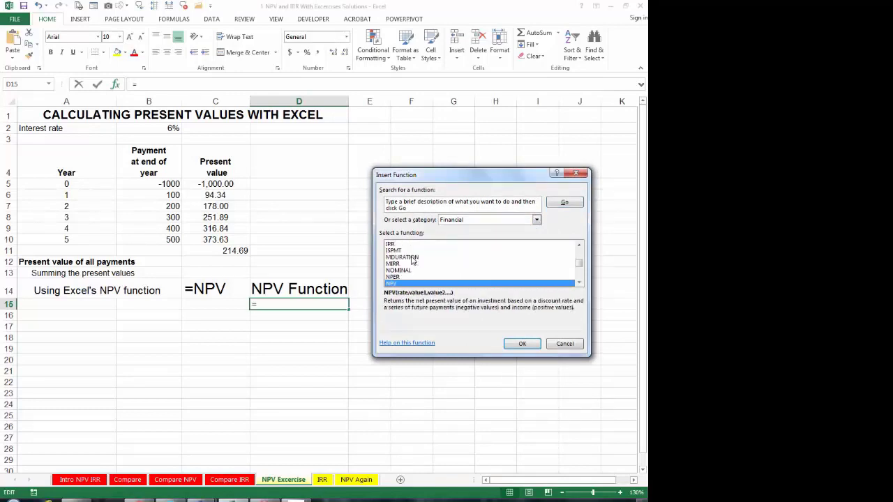
{"action": "left_click", "coordinate": [521, 344]}
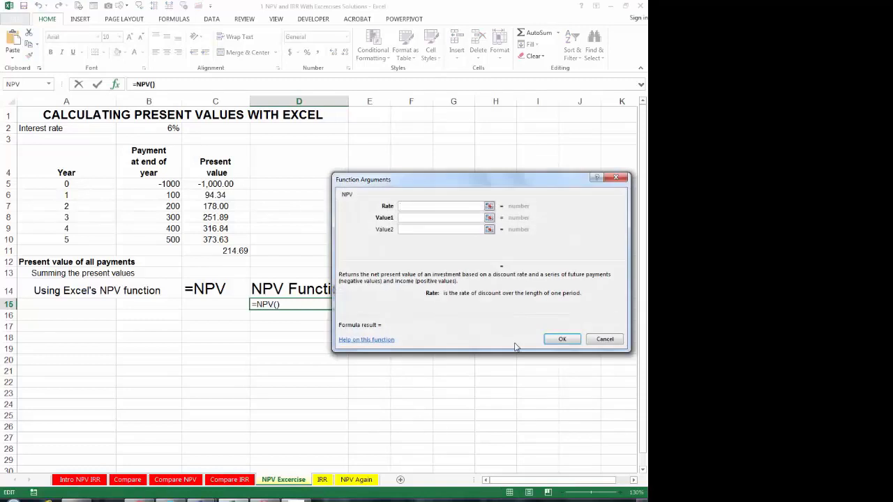
Step: Set the NPV rate to Interest_rate and its first value range to the year 1 to 5 payments, B6:B10
{"action": "left_click", "coordinate": [157, 129]}
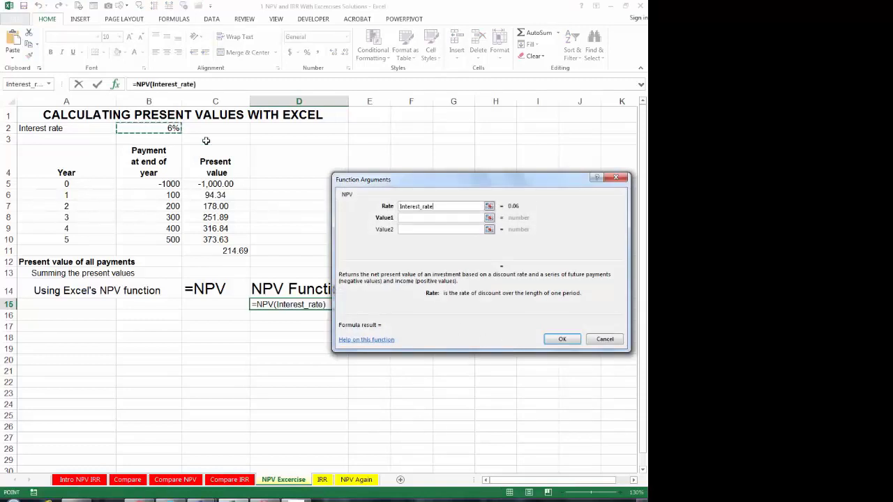
{"action": "left_click", "coordinate": [409, 218]}
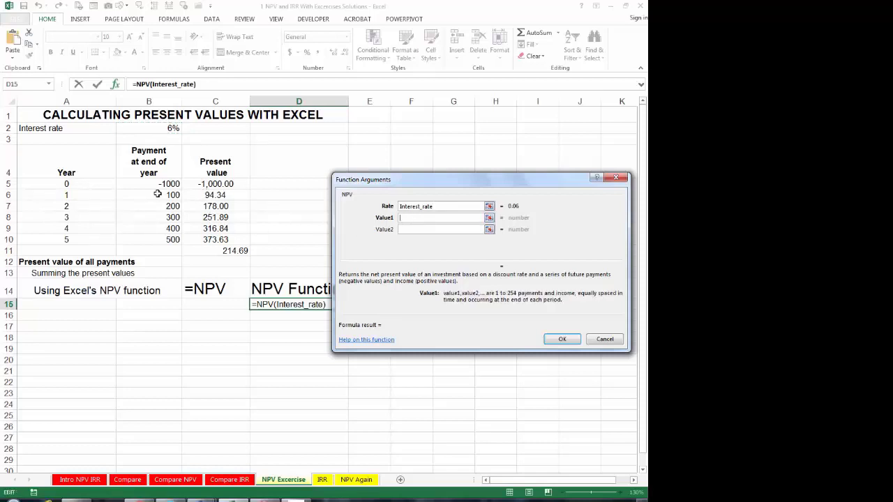
{"action": "left_click_drag", "start_coordinate": [157, 194], "coordinate": [155, 235]}
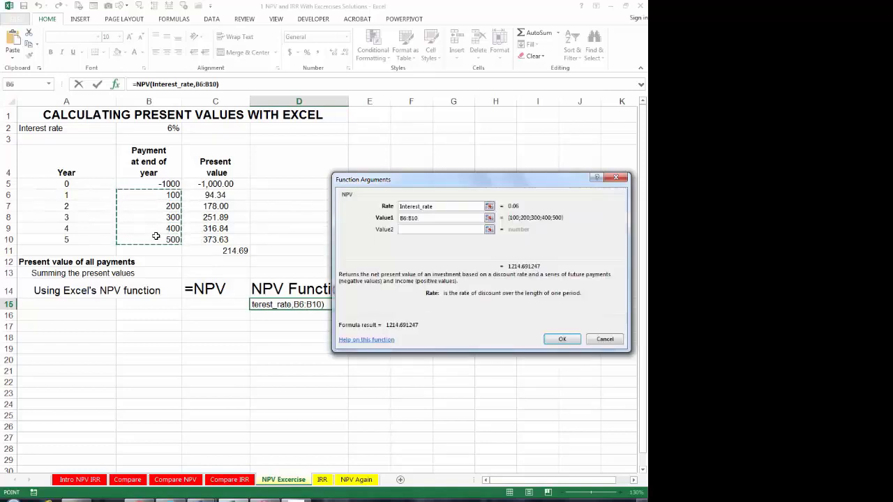
{"action": "left_click", "coordinate": [564, 342]}
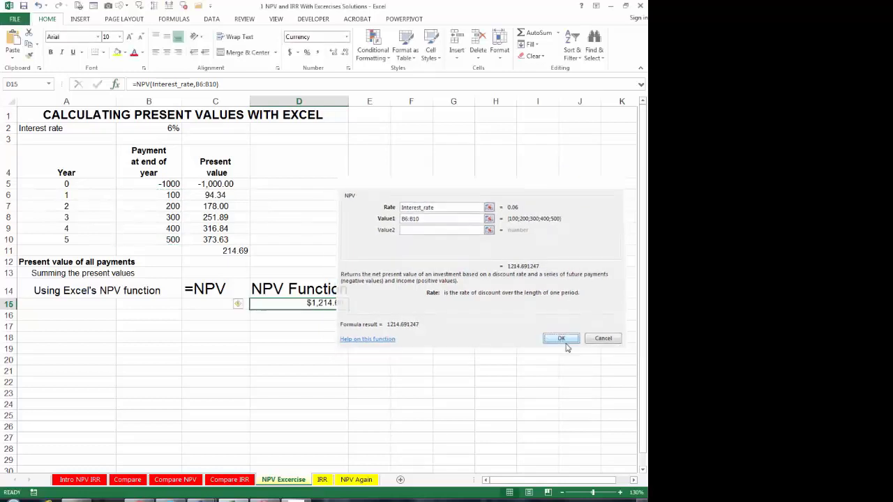
Step: Add the year 0 payment to the NPV result with =D15+B5 in D16, and compare it with the total in C11
{"action": "left_click", "coordinate": [317, 312]}
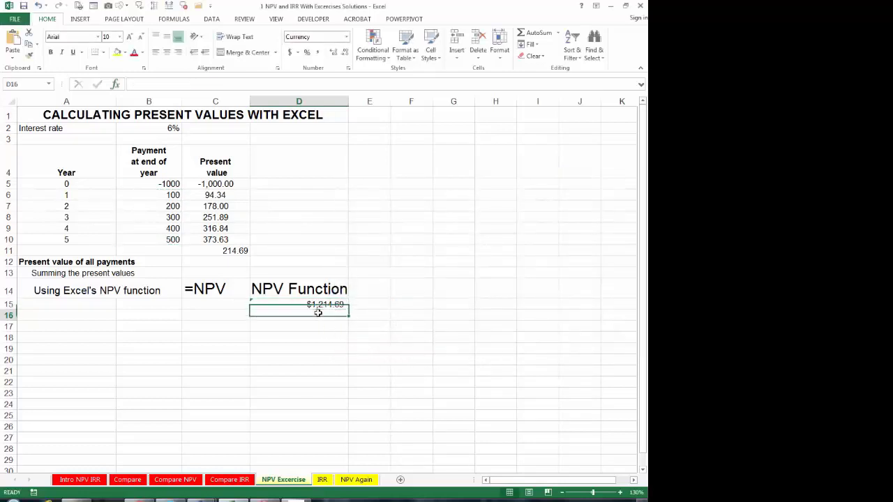
{"action": "type", "text": "="}
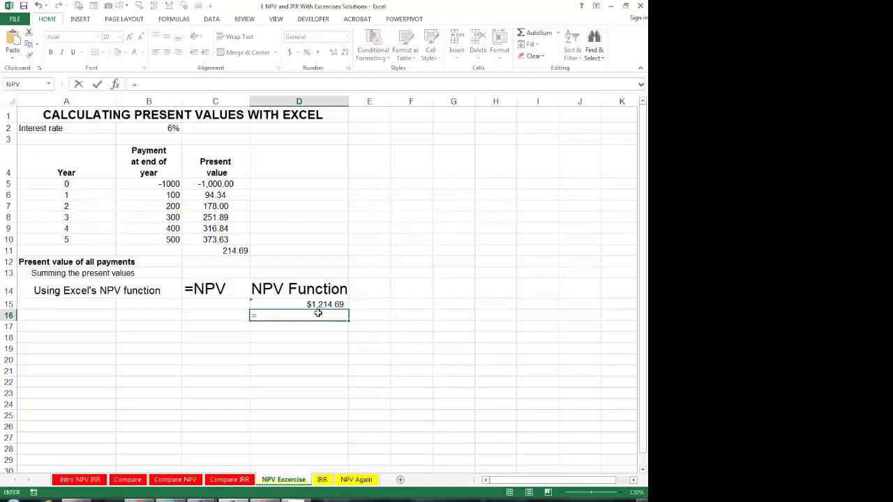
{"action": "left_click", "coordinate": [310, 305]}
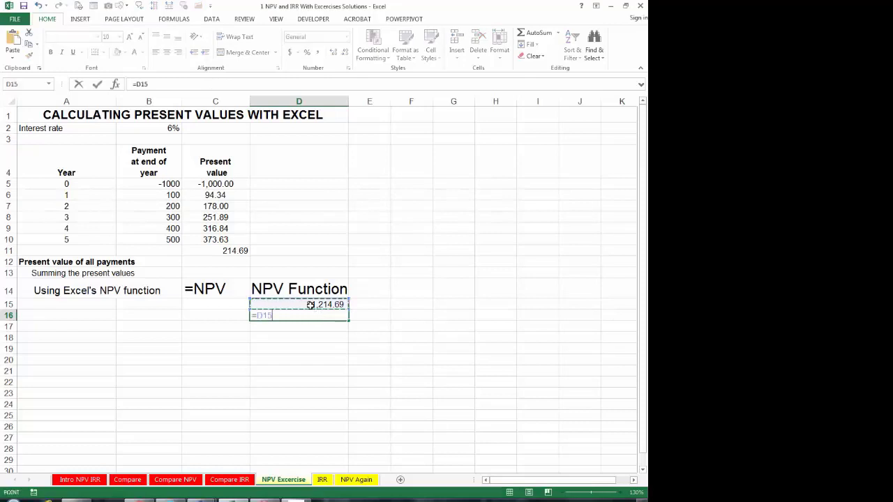
{"action": "type", "text": "+"}
{"action": "left_click", "coordinate": [165, 184]}
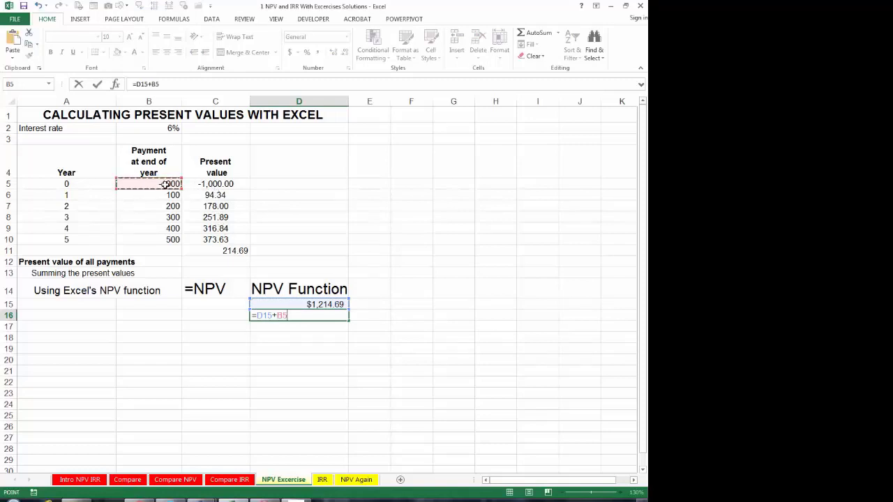
{"action": "key", "text": "Return"}
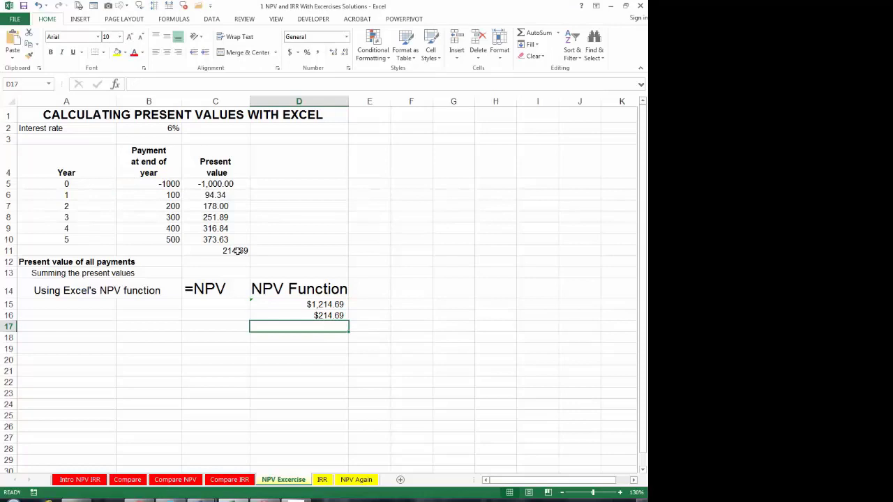
{"action": "left_click", "coordinate": [237, 251]}
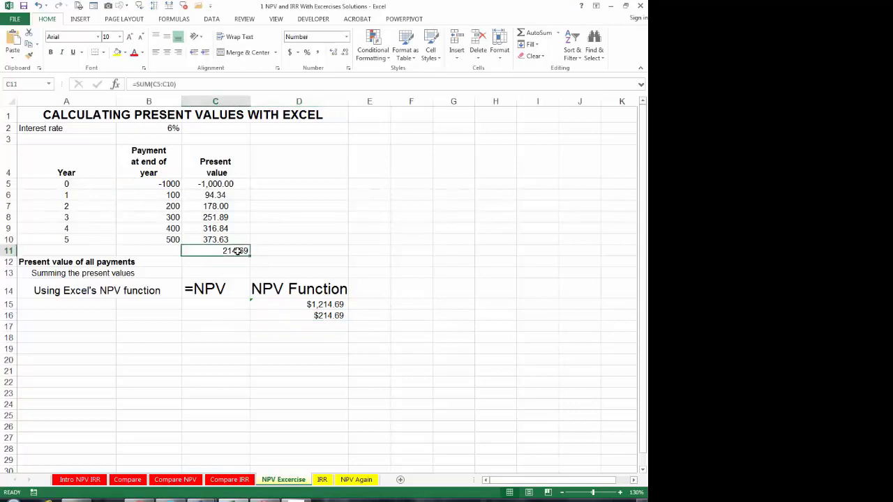
{"action": "left_click", "coordinate": [304, 308]}
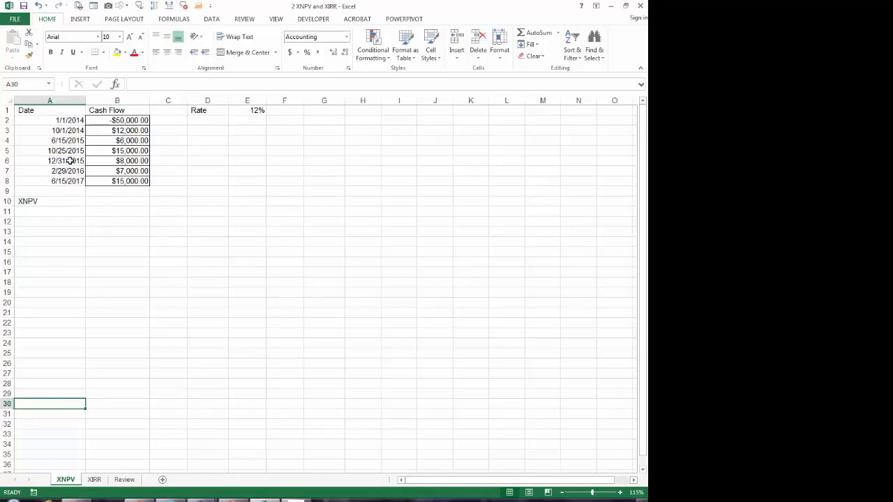
Step: On the XNPV sheet of the 2 XNPV and XIRR workbook, name the rate cell E1 from its label in D1
{"action": "left_click", "coordinate": [115, 204]}
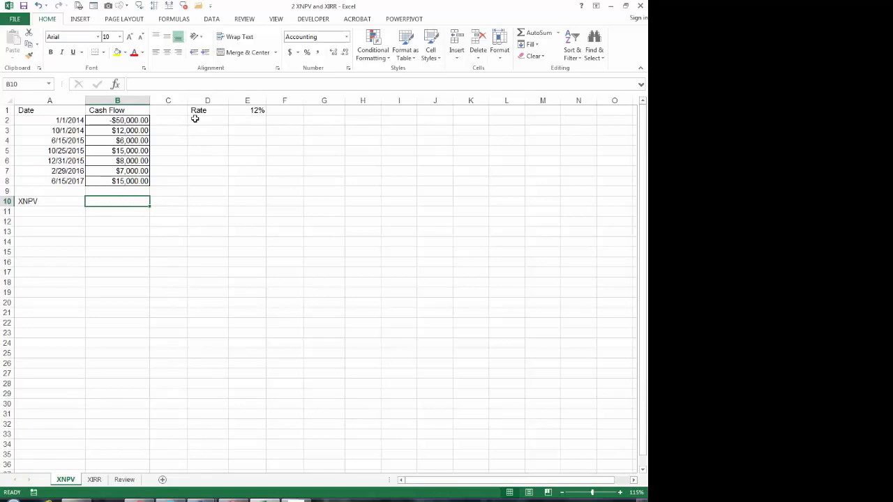
{"action": "left_click_drag", "start_coordinate": [198, 109], "coordinate": [239, 113]}
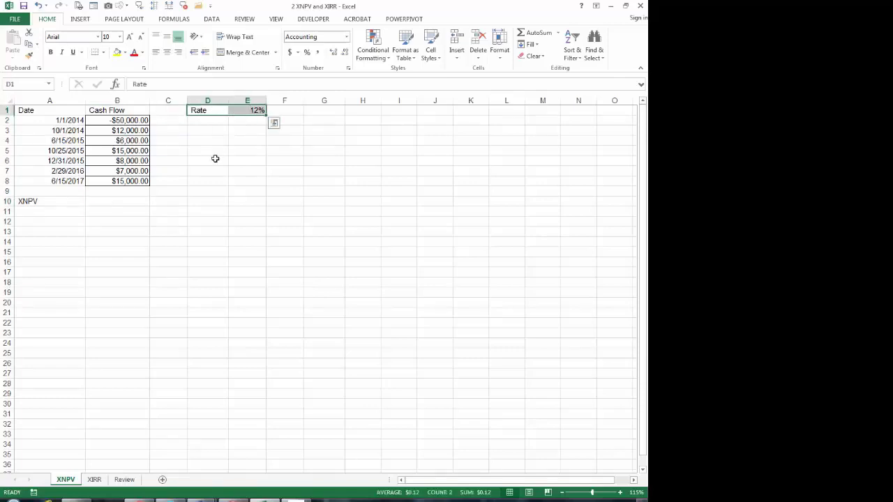
{"action": "left_click", "coordinate": [174, 20]}
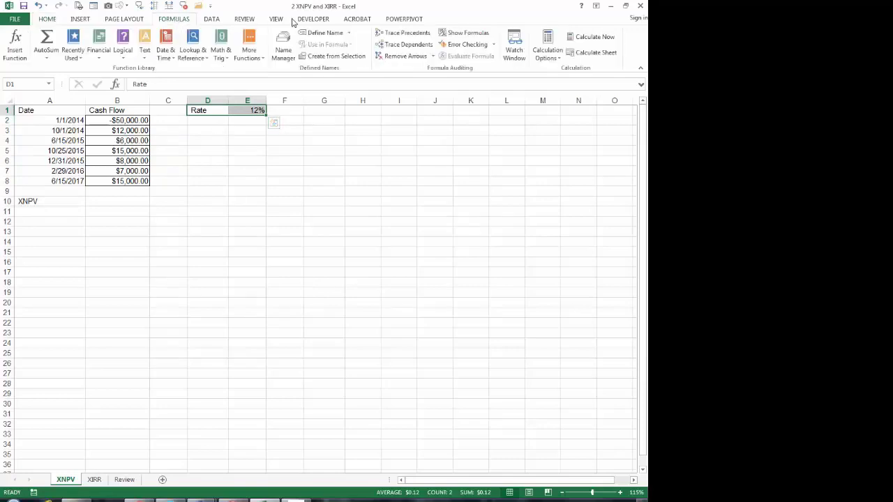
{"action": "left_click", "coordinate": [334, 55]}
{"action": "left_click", "coordinate": [477, 295]}
{"action": "left_click", "coordinate": [247, 111]}
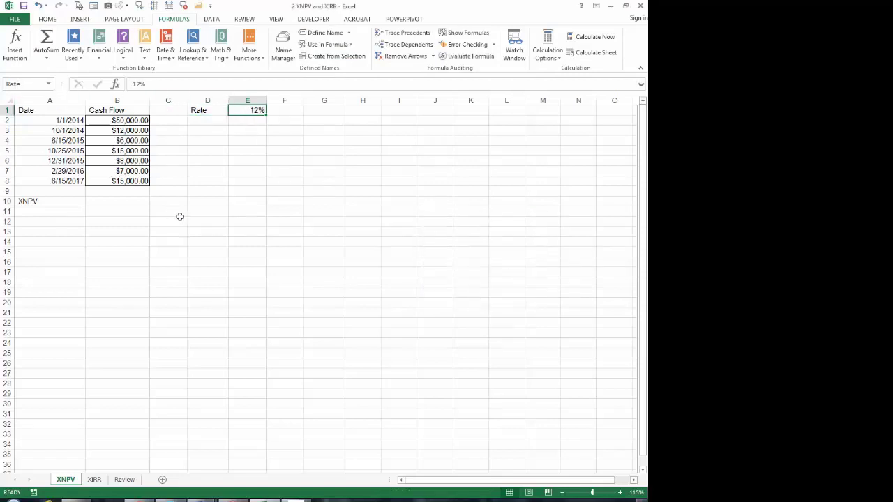
Step: Insert the XNPV function from the Financial category into B10 and open its arguments
{"action": "left_click", "coordinate": [133, 202]}
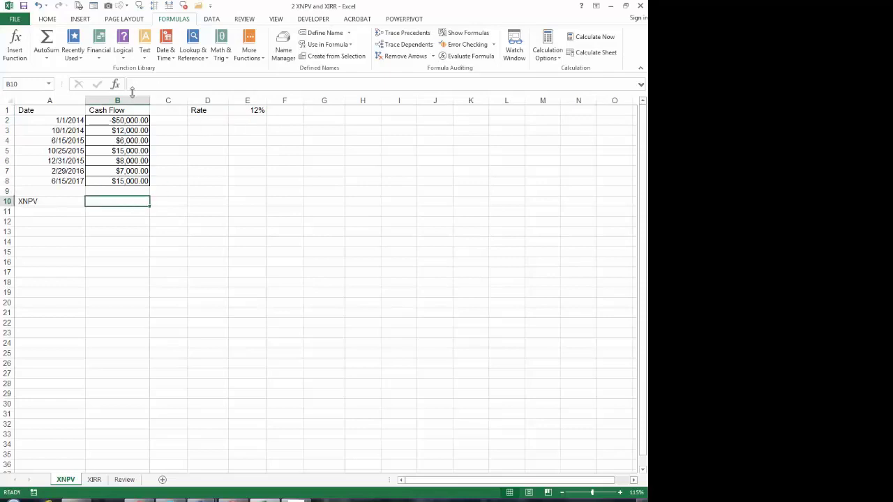
{"action": "left_click", "coordinate": [16, 43]}
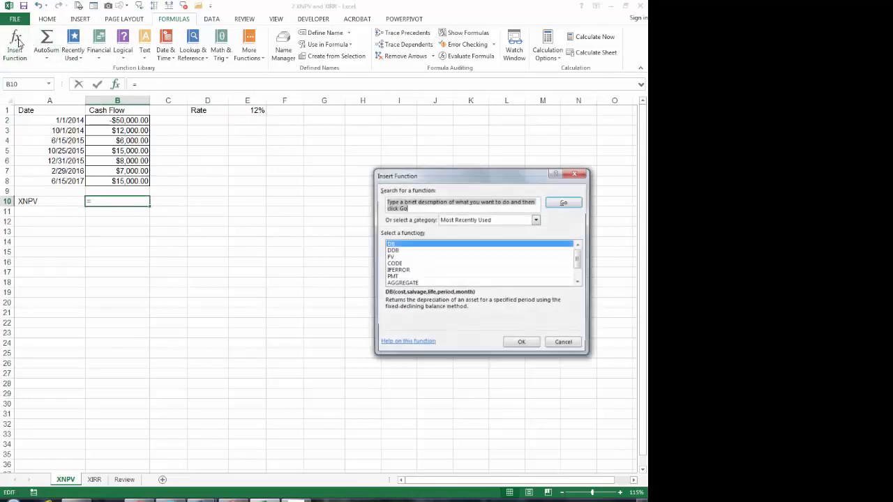
{"action": "left_click", "coordinate": [536, 221]}
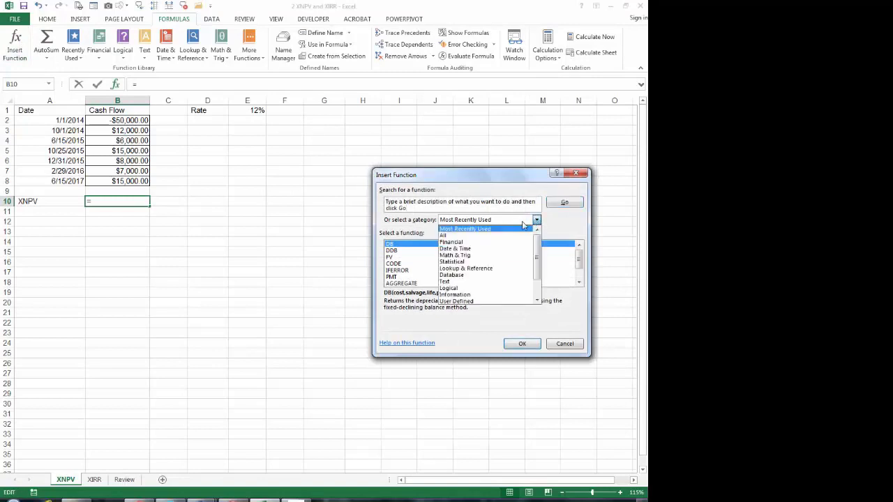
{"action": "left_click", "coordinate": [492, 242]}
{"action": "left_click", "coordinate": [413, 265]}
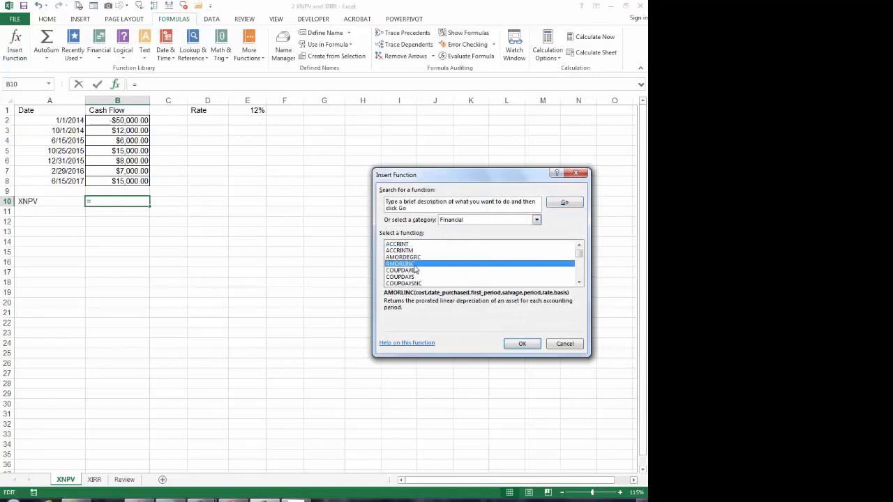
{"action": "key", "text": "x"}
{"action": "key", "text": "x"}
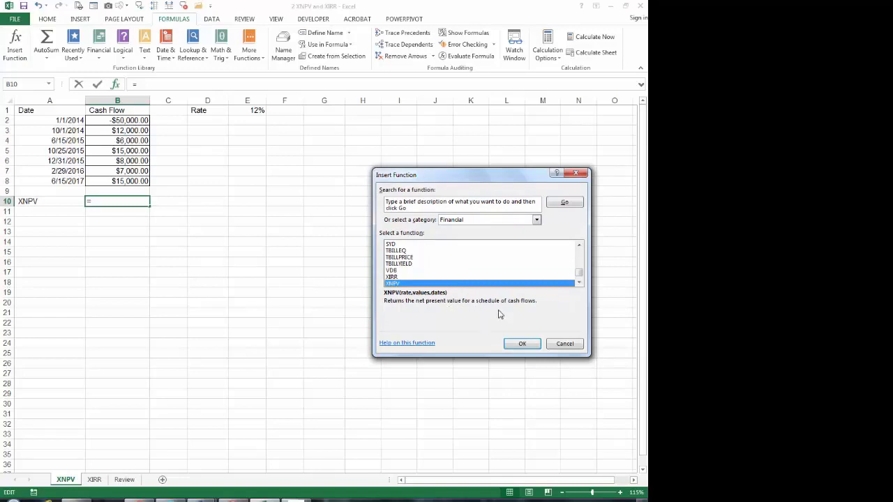
{"action": "left_click", "coordinate": [521, 343]}
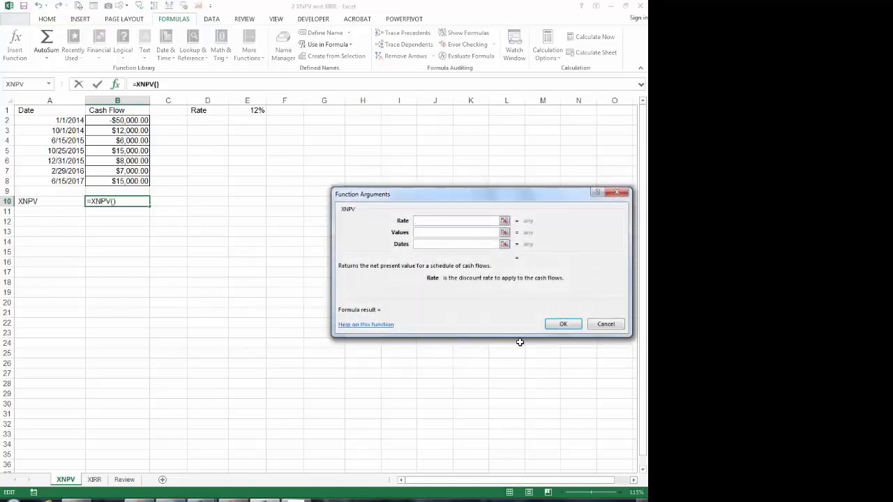
Step: Complete the XNPV formula in B10 with the named Rate, cash flow values B2:B8 and dates A2:A8
{"action": "left_click", "coordinate": [249, 106]}
{"action": "left_click", "coordinate": [466, 232]}
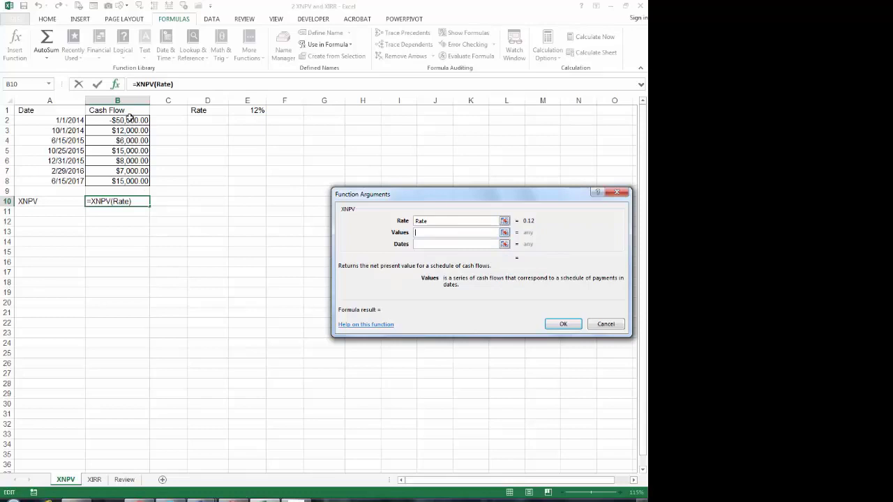
{"action": "left_click_drag", "start_coordinate": [131, 120], "coordinate": [142, 183]}
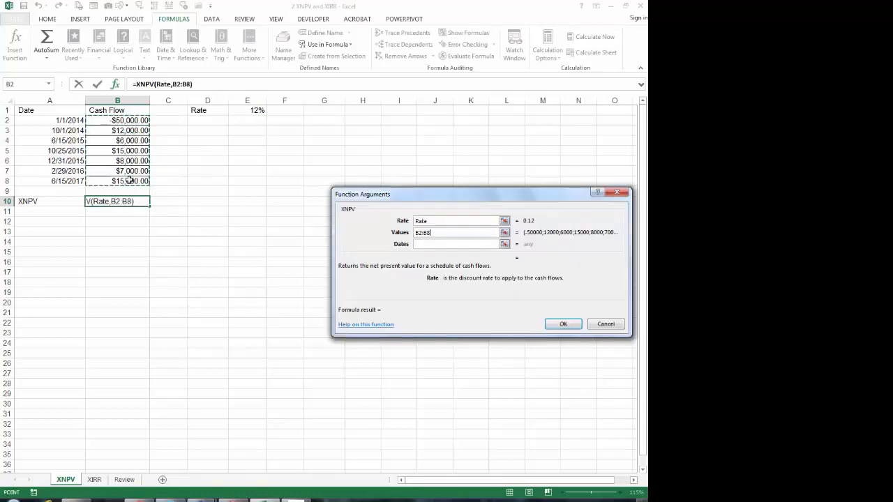
{"action": "left_click", "coordinate": [463, 245]}
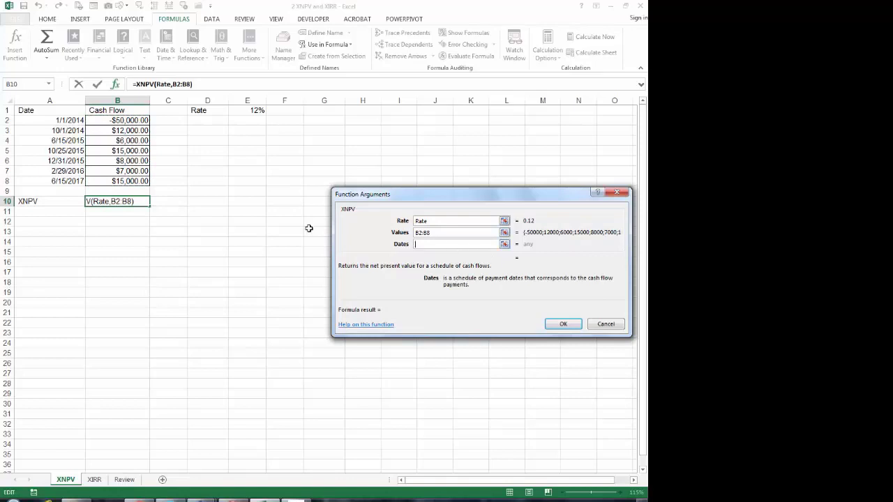
{"action": "left_click_drag", "start_coordinate": [70, 120], "coordinate": [69, 137]}
{"action": "left_click_drag", "start_coordinate": [70, 177], "coordinate": [69, 178]}
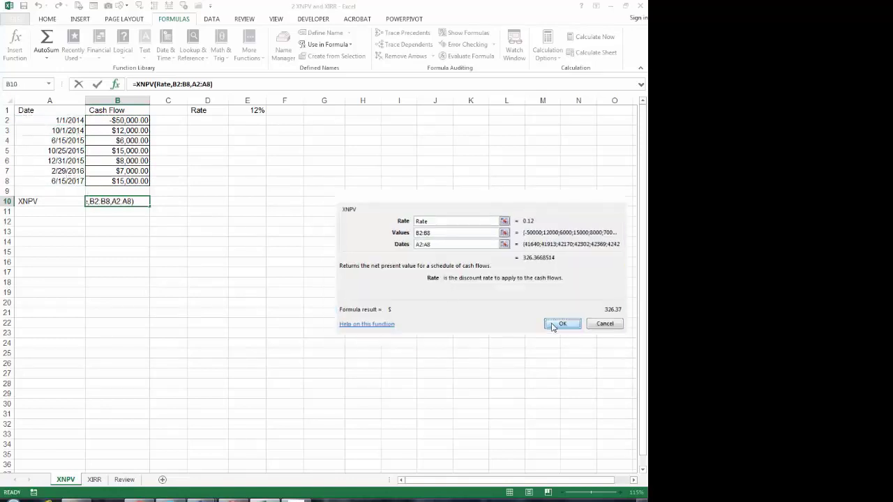
{"action": "left_click", "coordinate": [553, 325]}
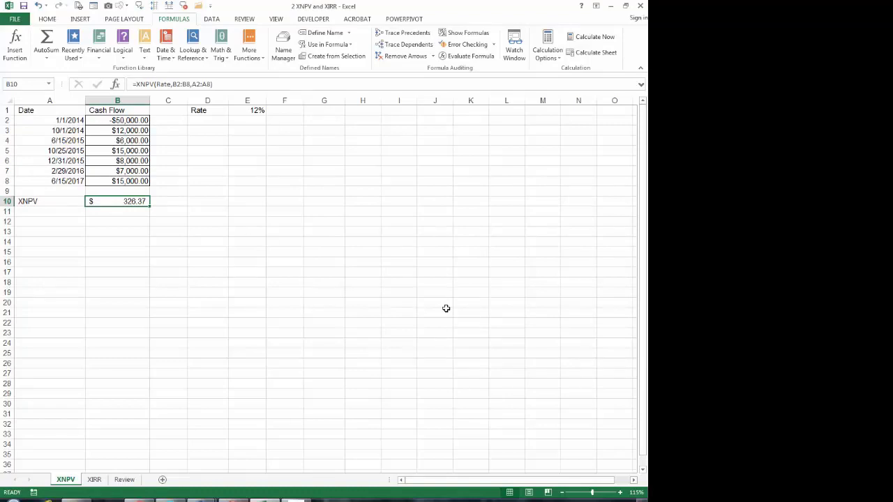
Step: View the XIRR sheet's dates and cash flows, and return to the XNPV sheet
{"action": "left_click", "coordinate": [93, 480]}
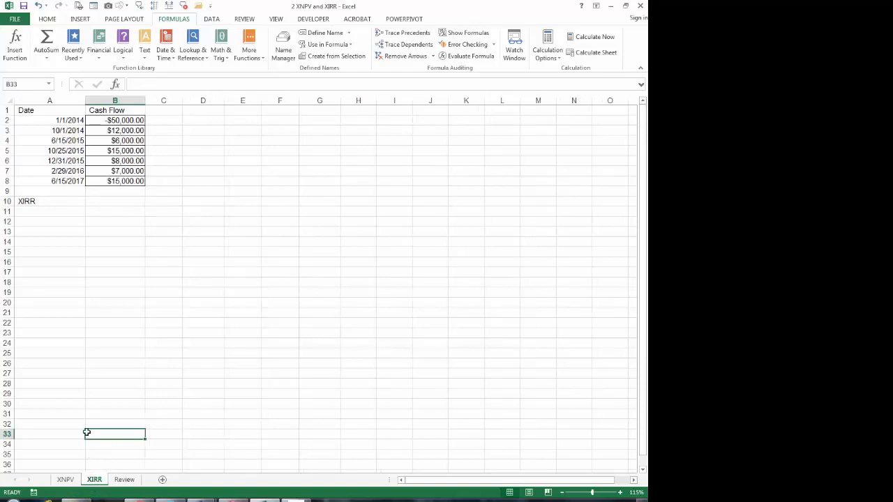
{"action": "left_click", "coordinate": [66, 479]}
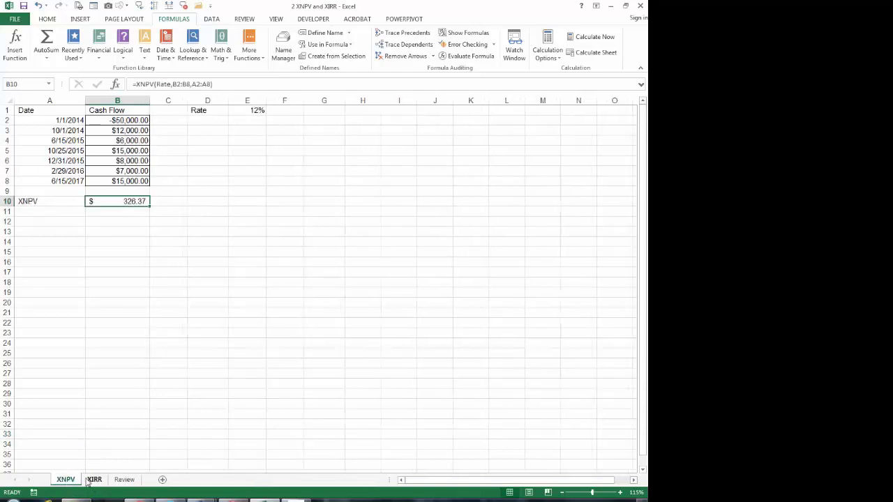
Step: On the XIRR sheet, insert the Financial function XIRR into B10 and open its arguments
{"action": "left_click", "coordinate": [93, 480]}
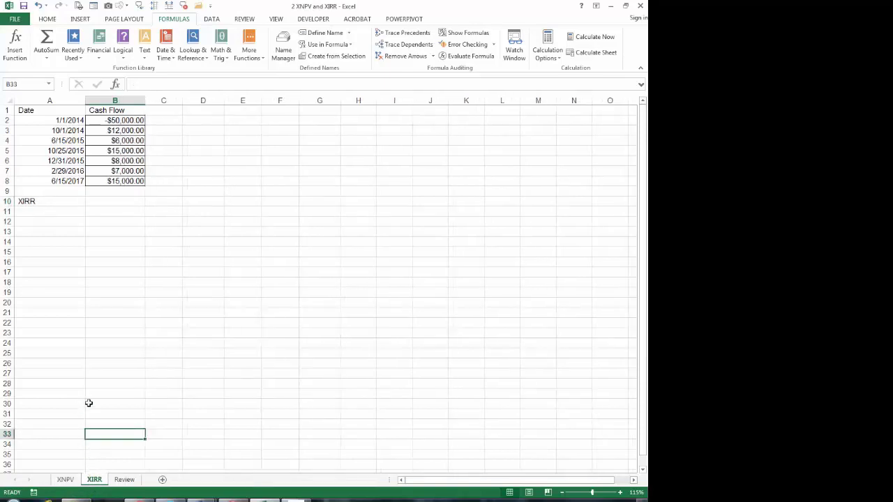
{"action": "left_click", "coordinate": [95, 204]}
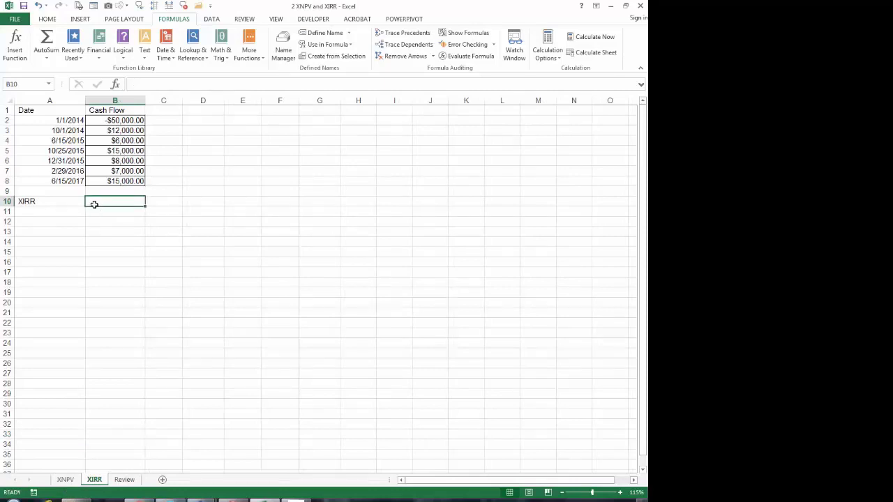
{"action": "left_click", "coordinate": [116, 84]}
{"action": "left_click", "coordinate": [396, 251]}
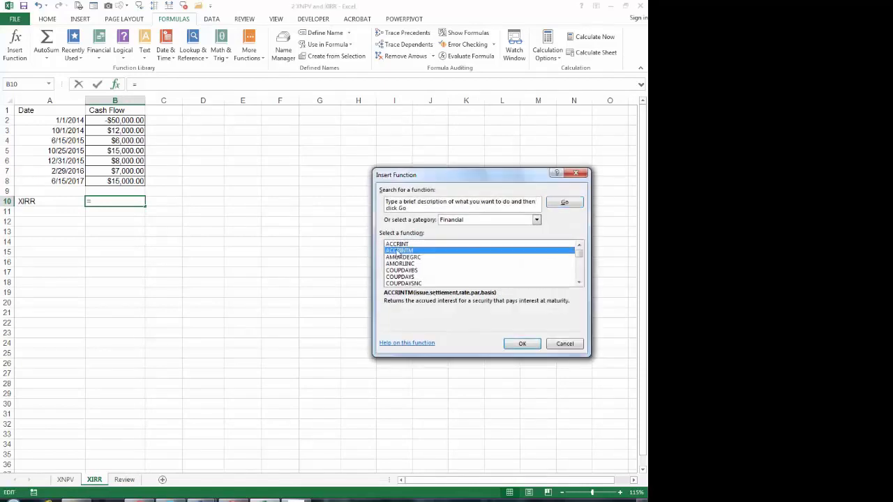
{"action": "key", "text": "x"}
{"action": "left_click", "coordinate": [520, 343]}
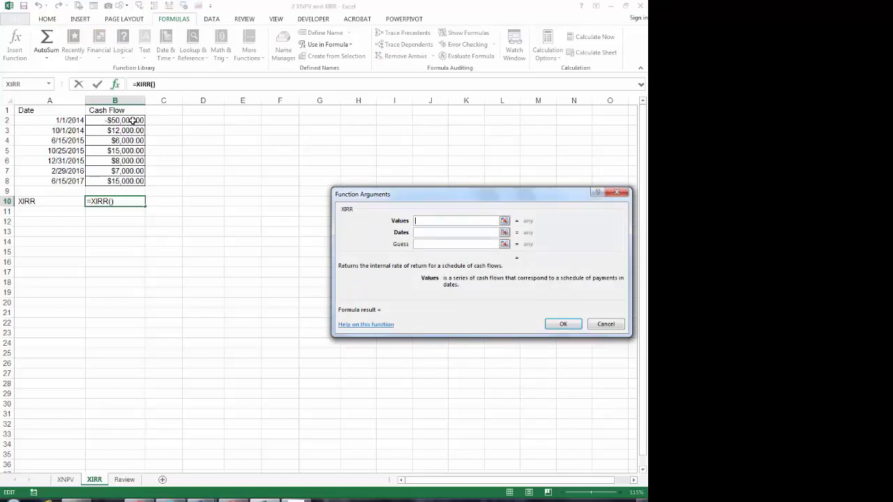
Step: Complete the XIRR formula in B10 with cash flow values B2:B8 and dates A2:A8
{"action": "left_click_drag", "start_coordinate": [136, 124], "coordinate": [131, 180]}
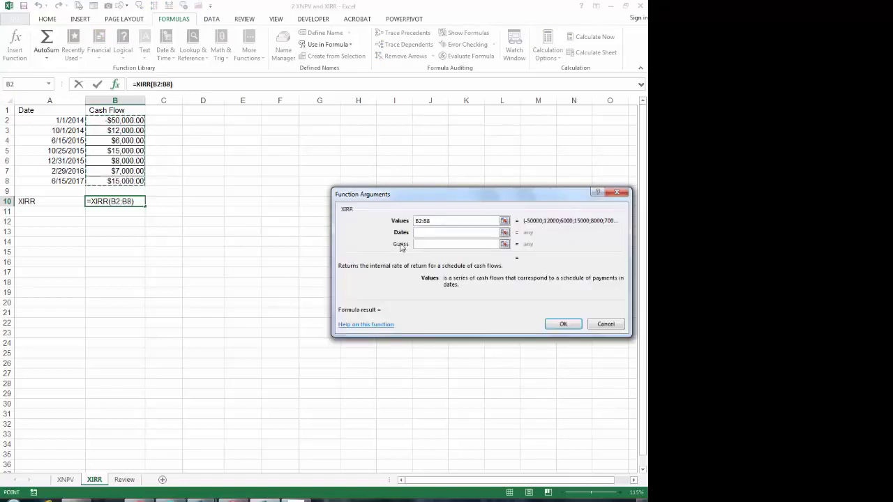
{"action": "left_click", "coordinate": [425, 236]}
{"action": "left_click_drag", "start_coordinate": [74, 120], "coordinate": [71, 180]}
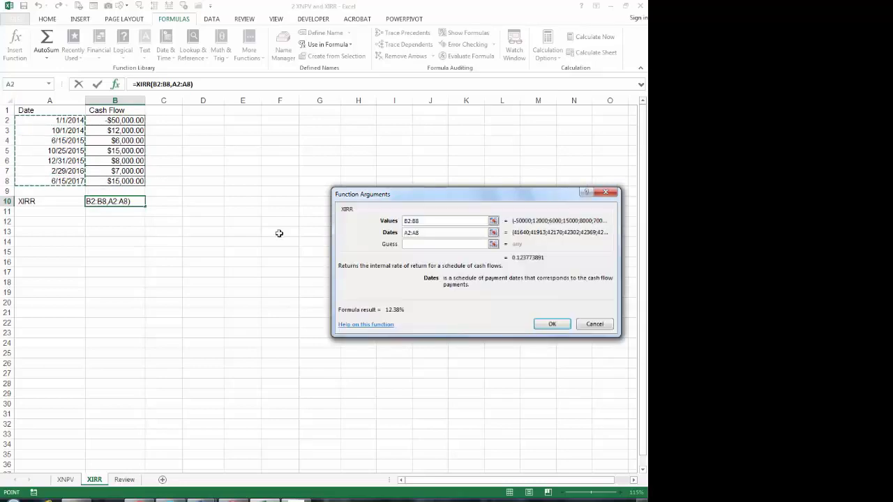
{"action": "left_click", "coordinate": [549, 325]}
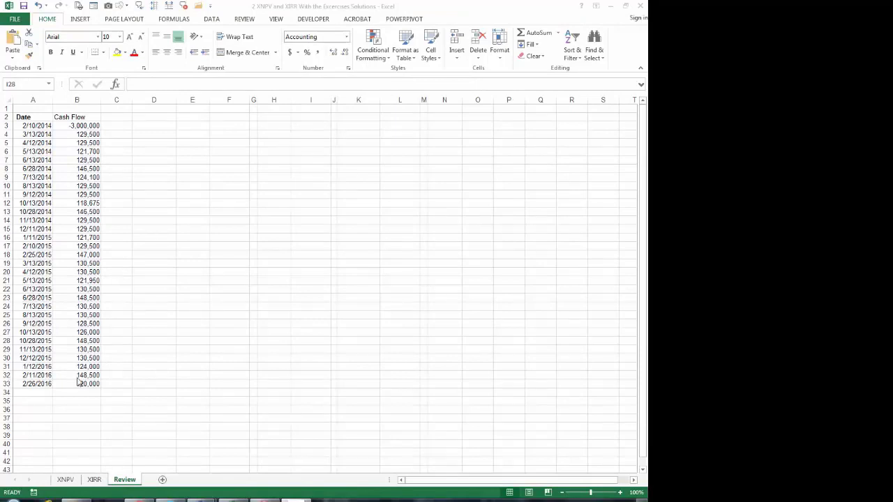
Step: Check the name assigned to rate cell E1 on the XNPV sheet, and return to the Review sheet
{"action": "left_click", "coordinate": [67, 479]}
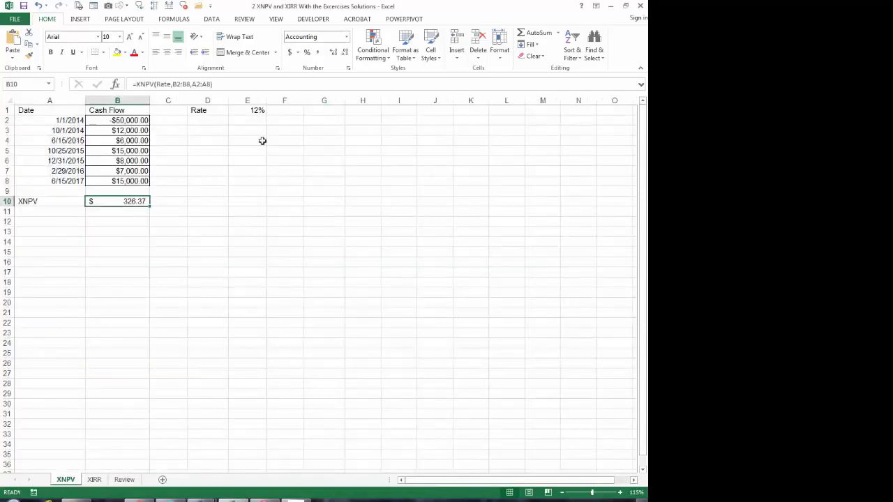
{"action": "left_click", "coordinate": [253, 110]}
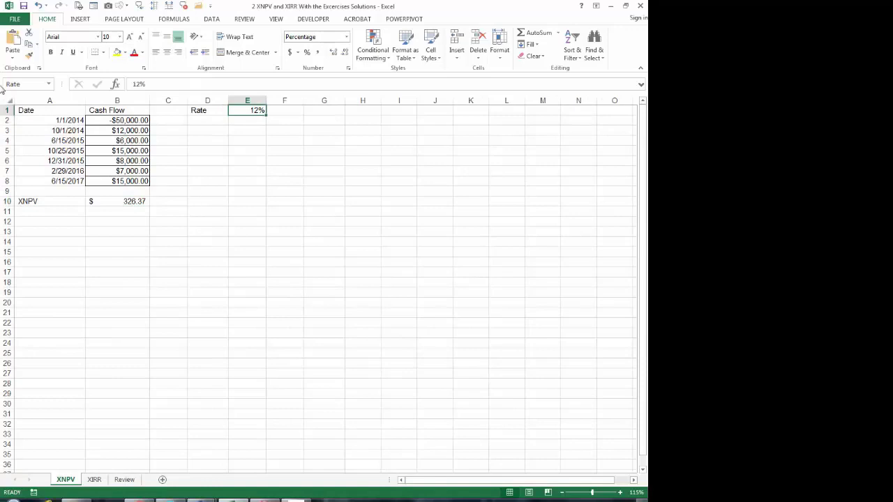
{"action": "left_click", "coordinate": [125, 480]}
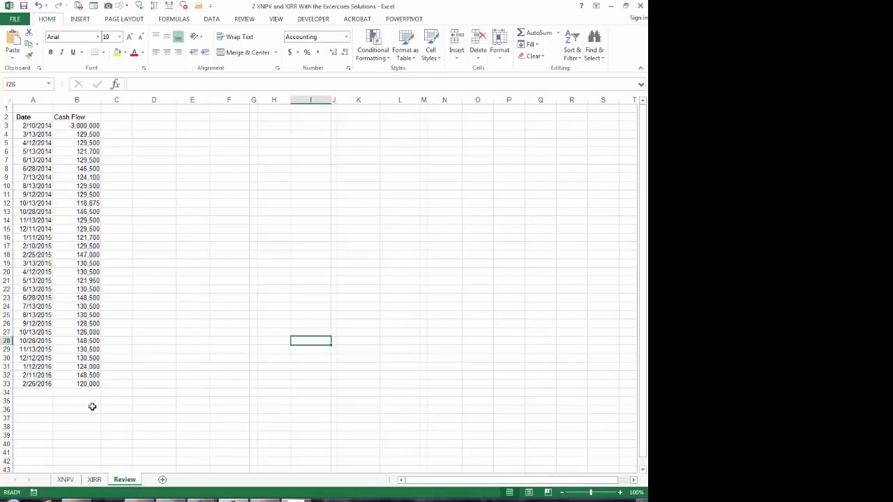
Step: Label A35 on the Review sheet XNPV and insert the Financial function XNPV into B35
{"action": "left_click", "coordinate": [40, 401]}
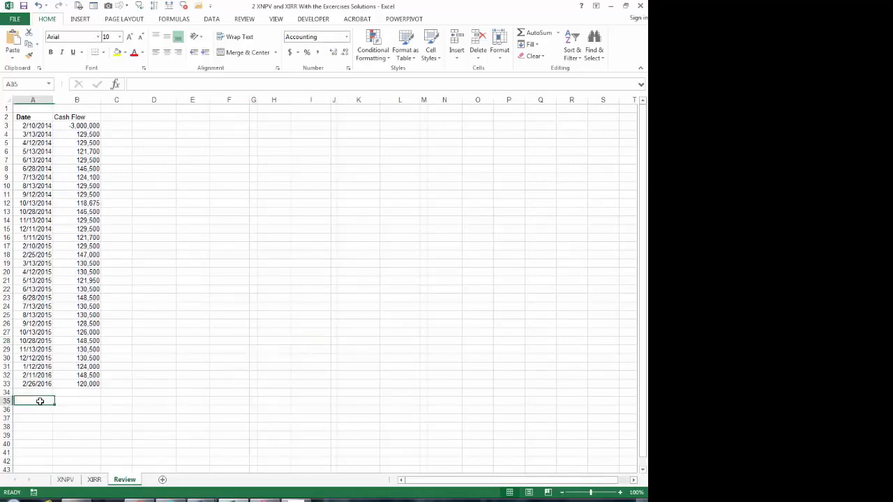
{"action": "type", "text": "x"}
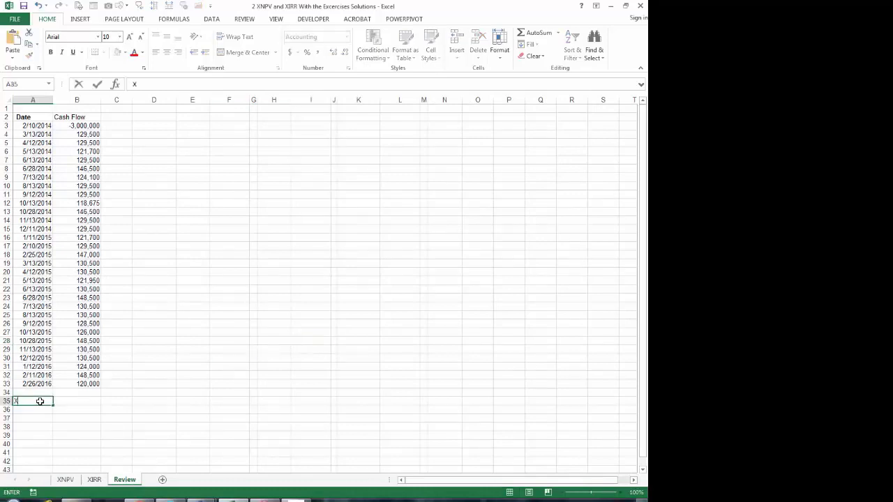
{"action": "type", "text": "NPV"}
{"action": "left_click", "coordinate": [93, 401]}
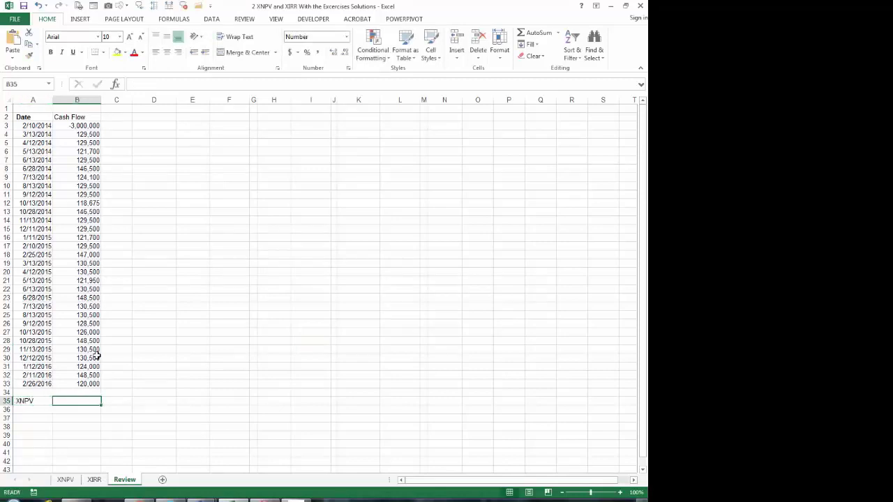
{"action": "left_click", "coordinate": [116, 84]}
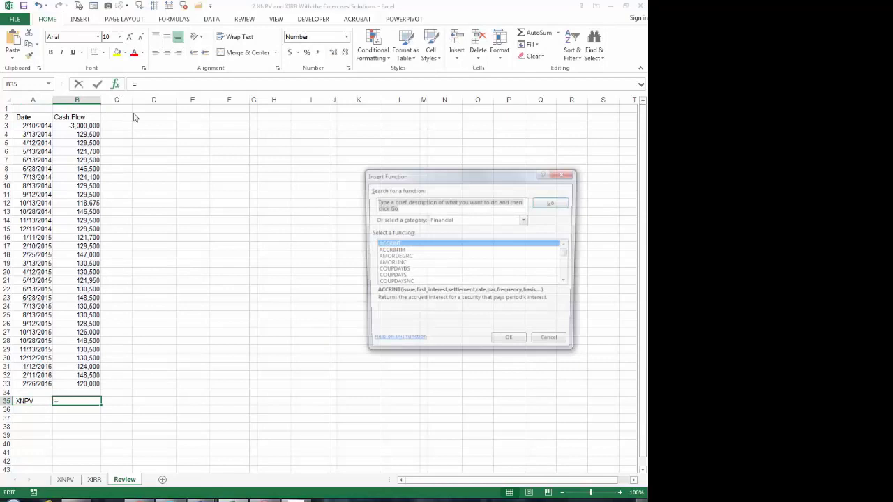
{"action": "left_click", "coordinate": [397, 272]}
{"action": "key", "text": "x"}
{"action": "key", "text": "n"}
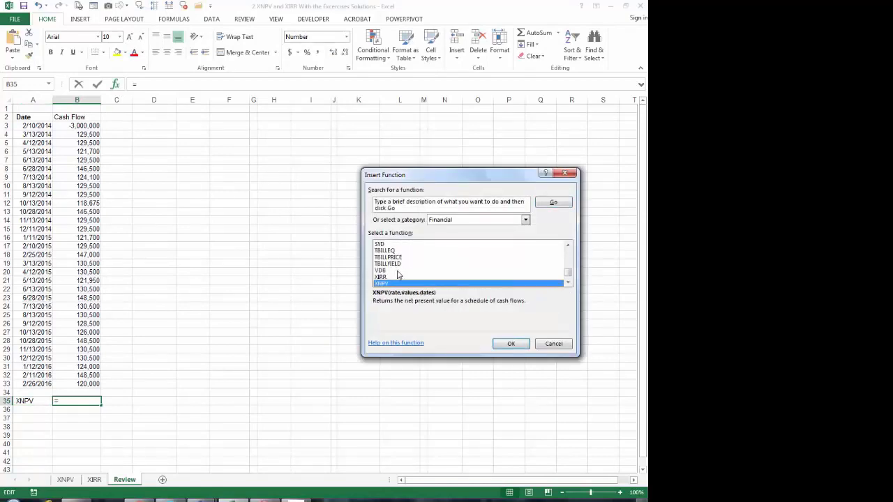
{"action": "left_click", "coordinate": [499, 346]}
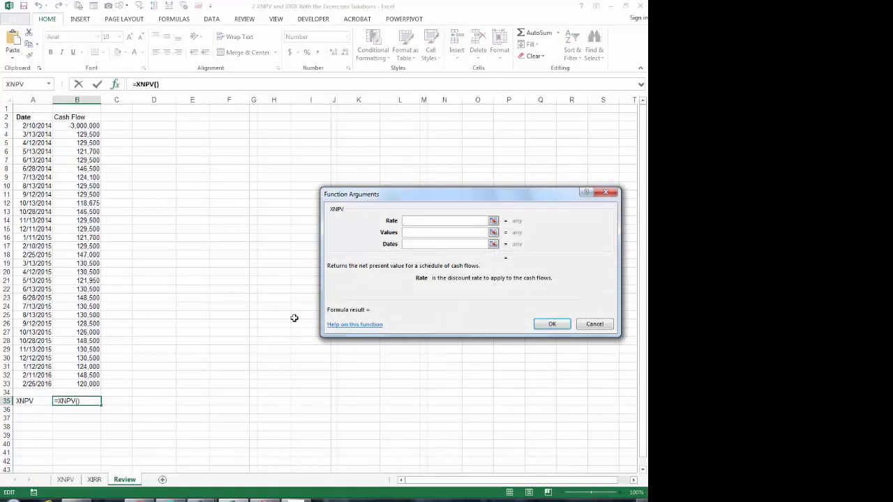
Step: Complete the XNPV formula in B35 with the named Rate, cash flow values B3:B33 and dates A3:A33
{"action": "type", "text": "Rate"}
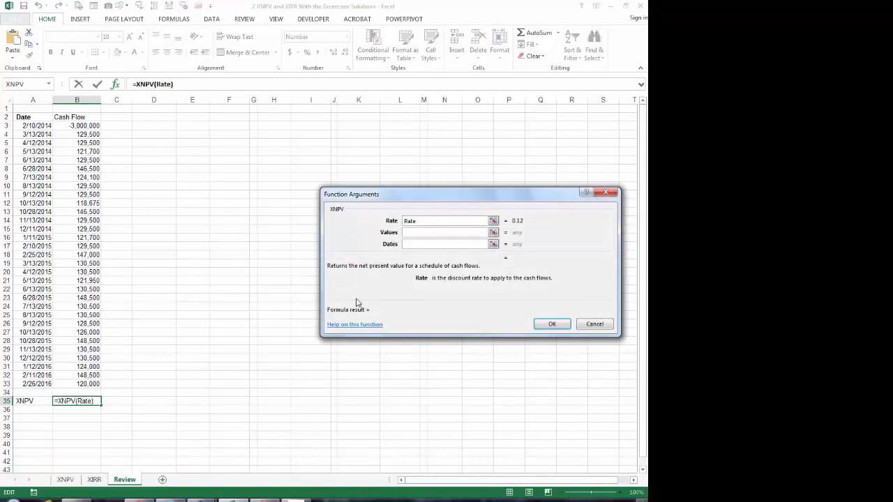
{"action": "left_click", "coordinate": [408, 235]}
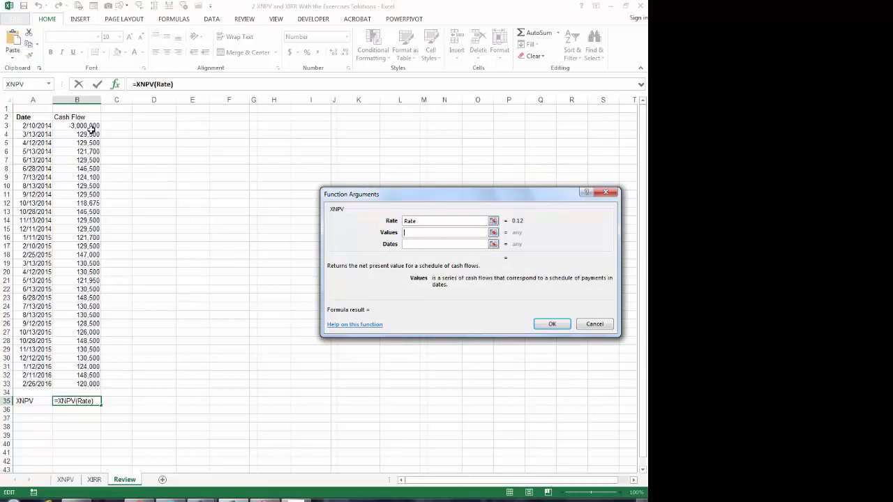
{"action": "left_click_drag", "start_coordinate": [88, 126], "coordinate": [76, 381]}
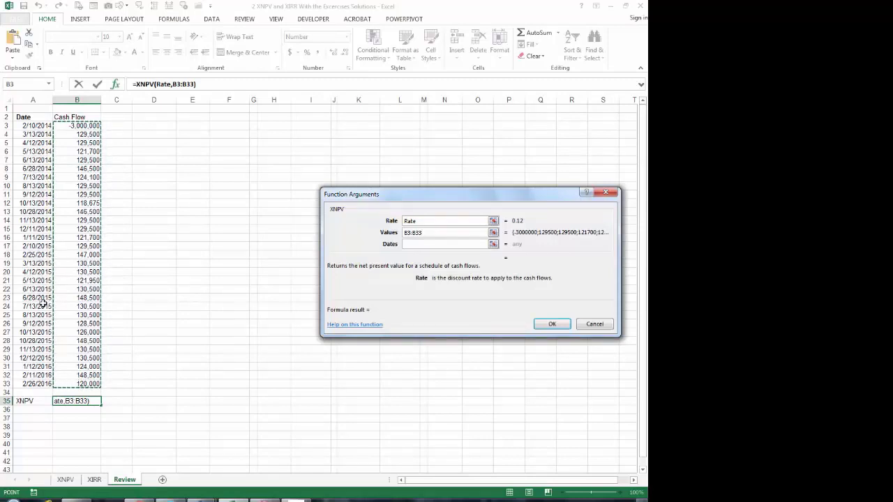
{"action": "left_click", "coordinate": [414, 244]}
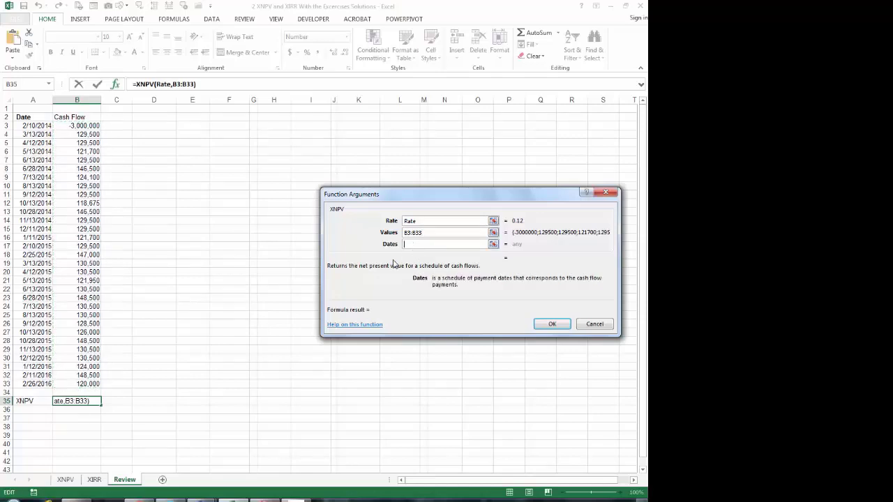
{"action": "left_click_drag", "start_coordinate": [42, 128], "coordinate": [30, 380]}
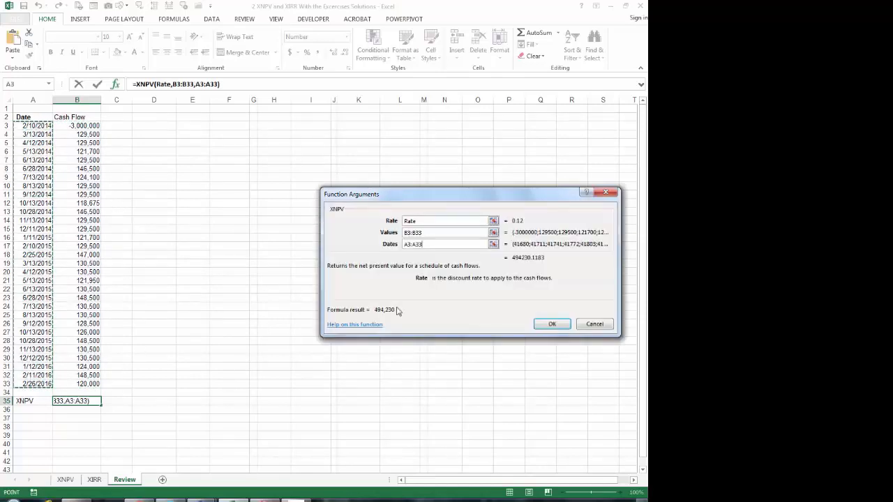
{"action": "left_click", "coordinate": [551, 323]}
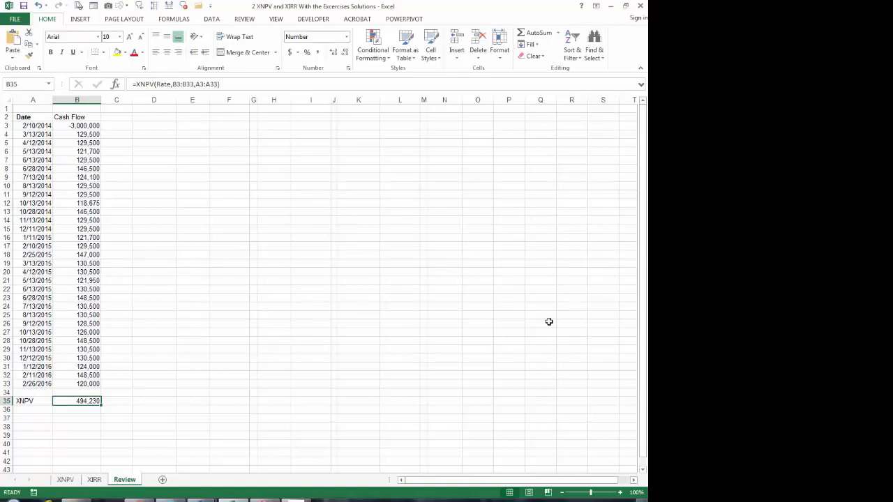
Step: Label A37 XIRR and insert the Financial function XIRR into B37
{"action": "left_click", "coordinate": [31, 419]}
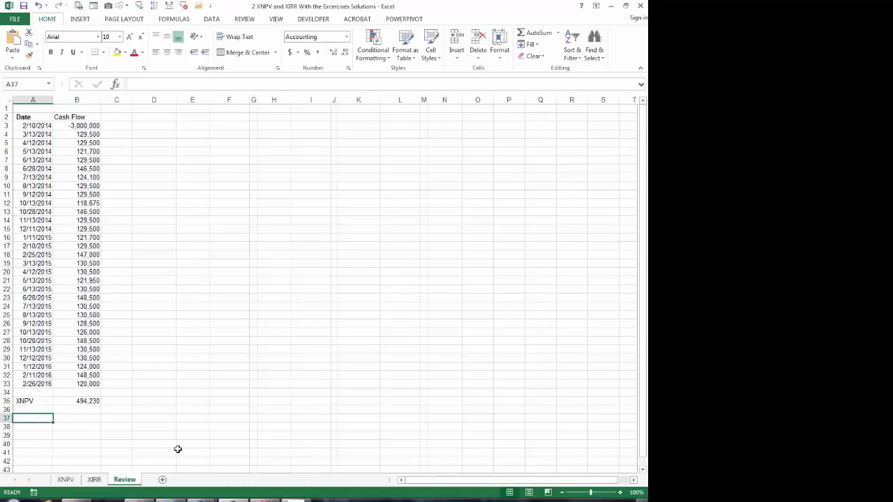
{"action": "type", "text": "XIRR"}
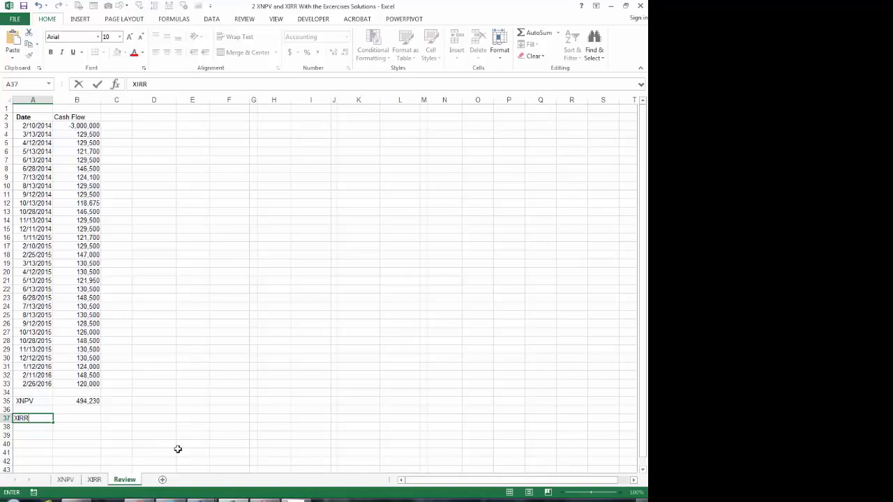
{"action": "left_click", "coordinate": [84, 418]}
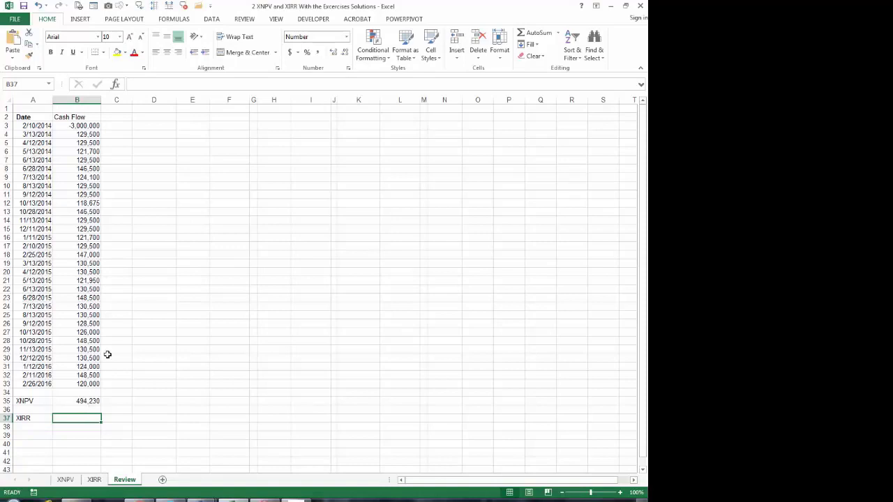
{"action": "left_click", "coordinate": [117, 84]}
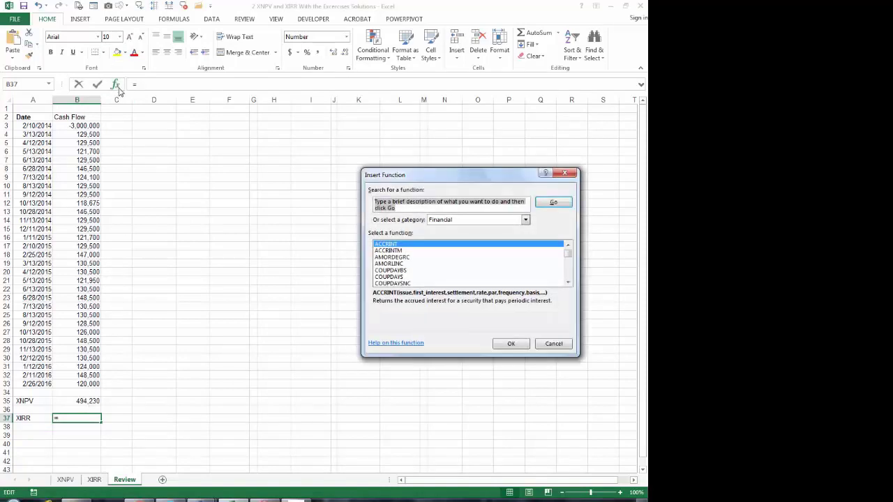
{"action": "left_click", "coordinate": [409, 270]}
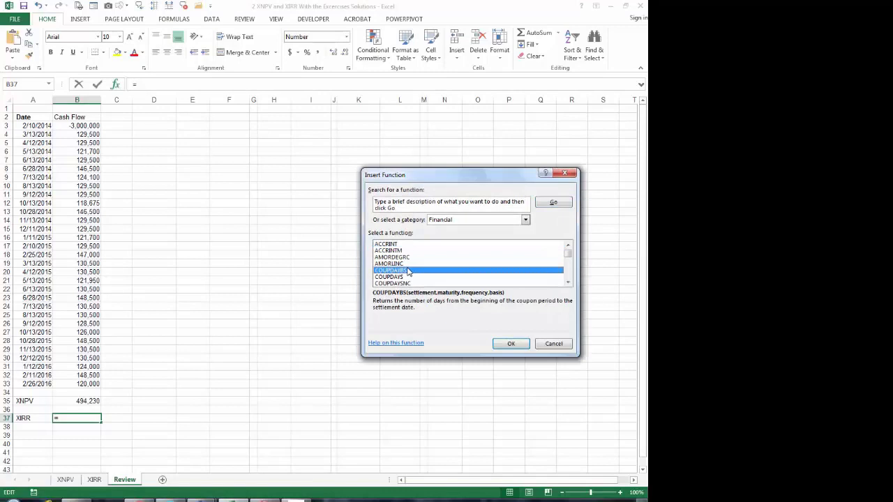
{"action": "key", "text": "x"}
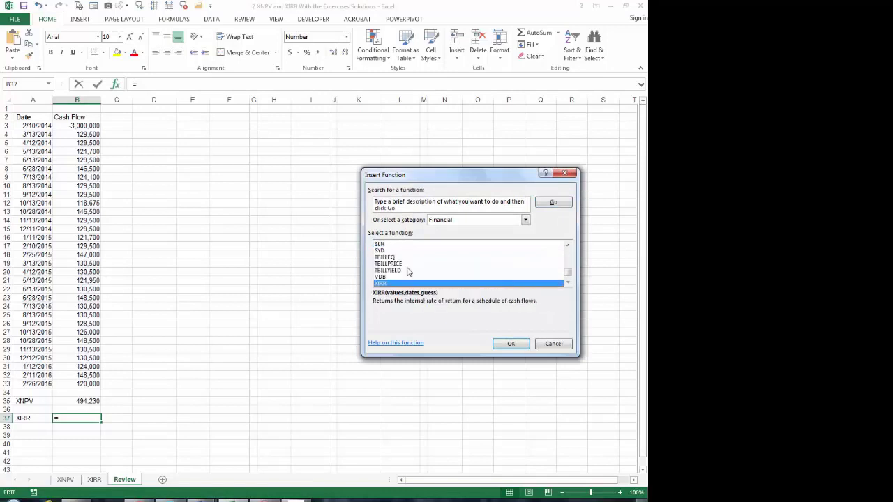
{"action": "left_click", "coordinate": [501, 344]}
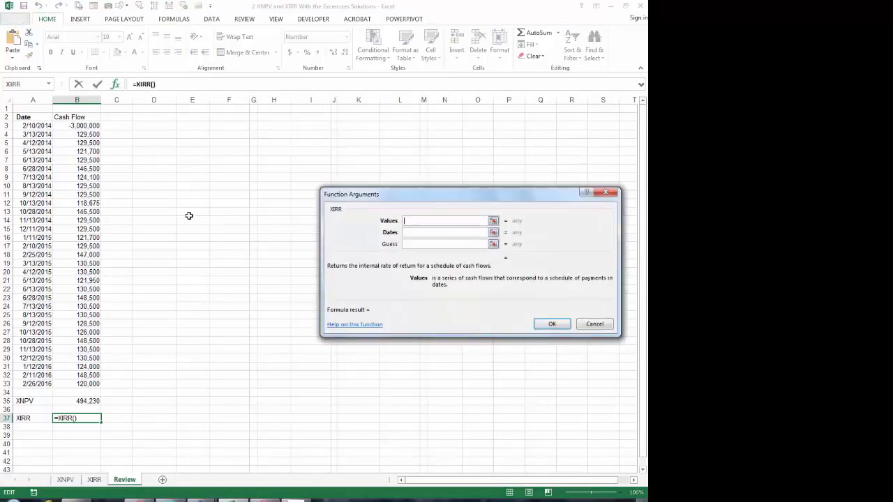
Step: Complete the XIRR formula in B37 with cash flow values B3:B33 and dates A3:A33, leaving the guess empty
{"action": "left_click_drag", "start_coordinate": [89, 127], "coordinate": [87, 388]}
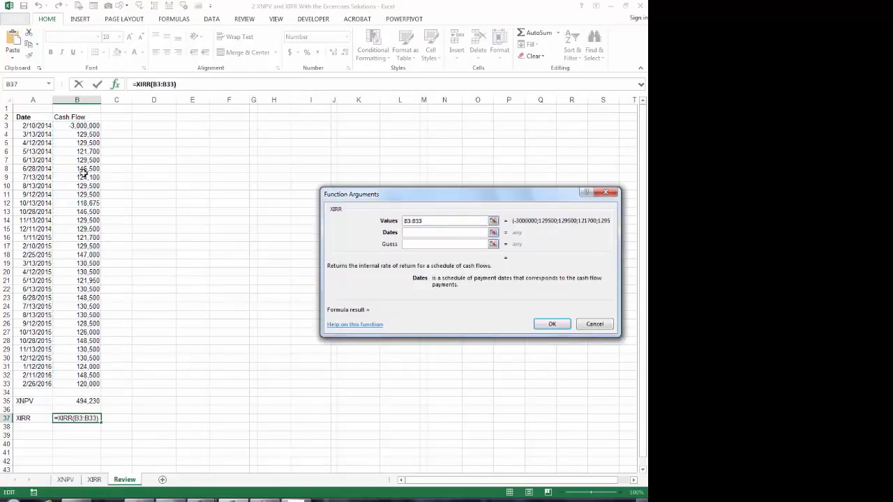
{"action": "key", "text": "Tab"}
{"action": "left_click_drag", "start_coordinate": [48, 127], "coordinate": [31, 384]}
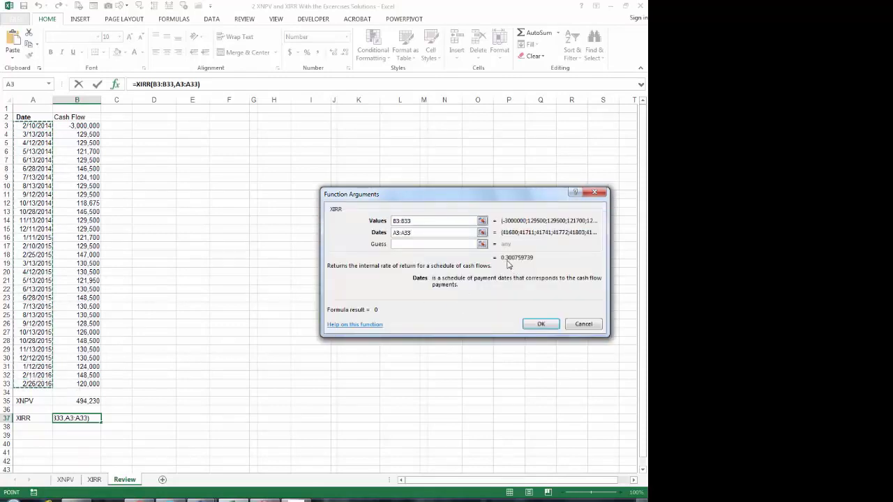
{"action": "left_click", "coordinate": [540, 324]}
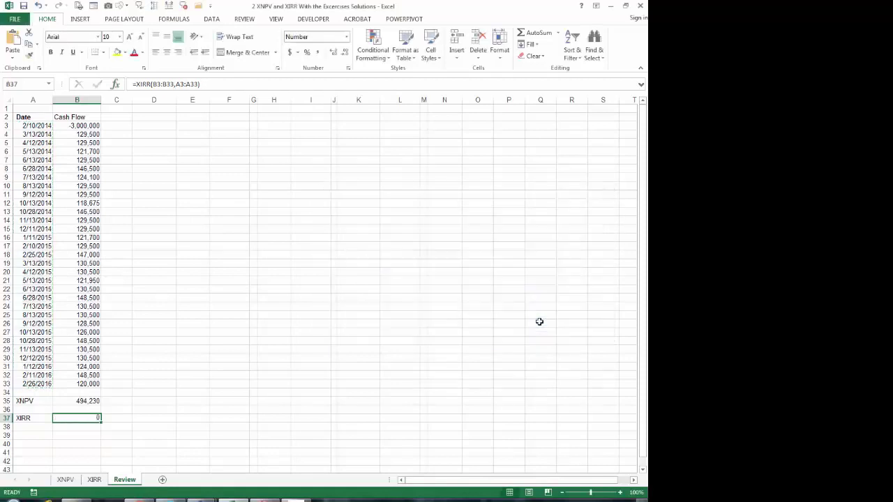
Step: Format the XIRR result in B37 as a percentage with two decimal places
{"action": "left_click", "coordinate": [307, 53]}
{"action": "left_click", "coordinate": [334, 54]}
{"action": "left_click", "coordinate": [334, 54]}
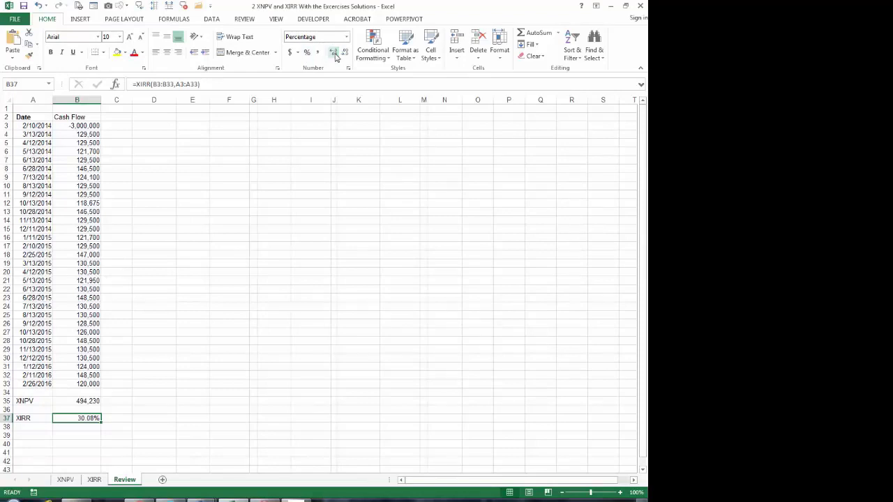